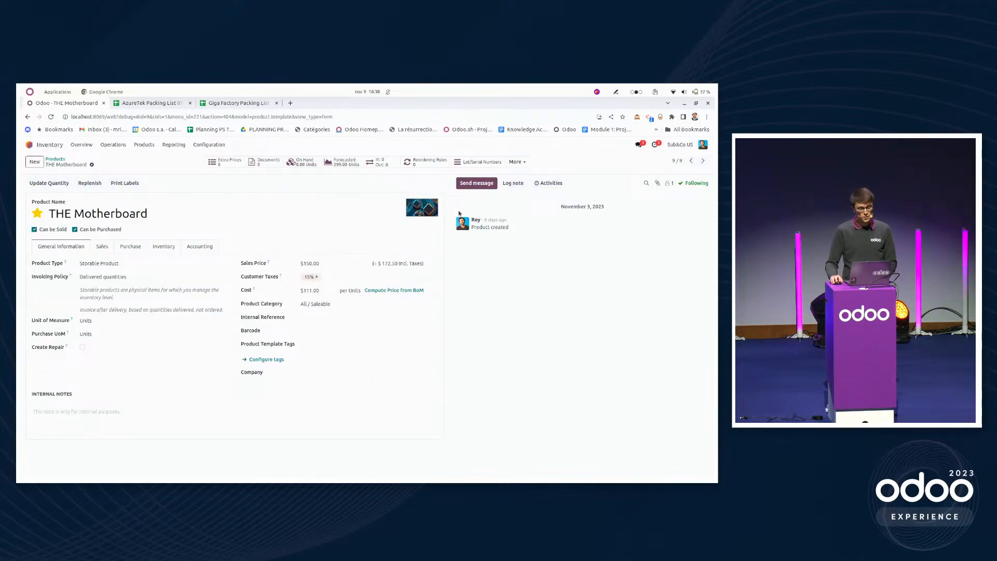
# Examine the bill of materials of THE Motherboard, then its inventory routes and traceability settings.
pyautogui.click(517, 162)
pyautogui.click(514, 180)
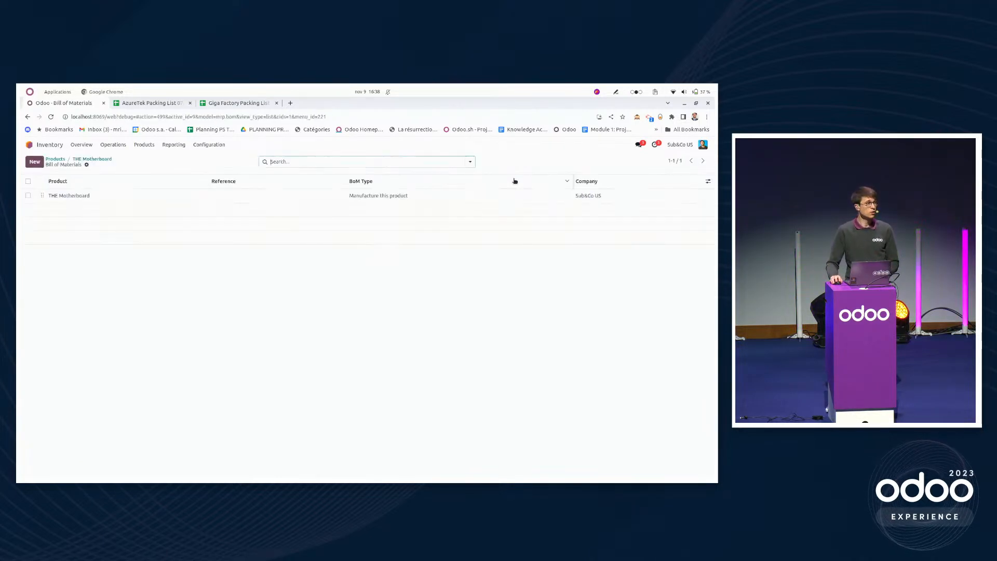
pyautogui.click(218, 196)
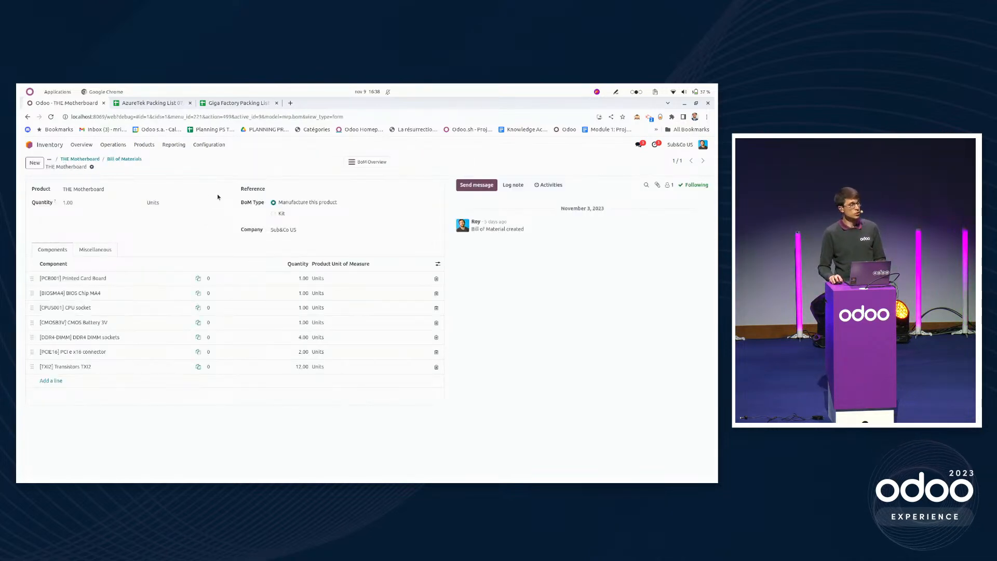
pyautogui.click(96, 162)
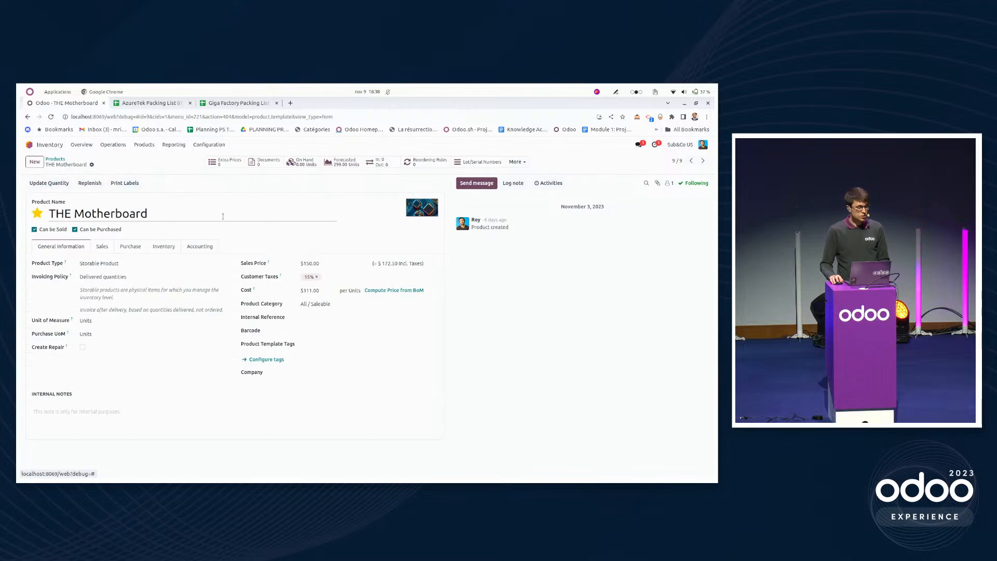
pyautogui.click(179, 247)
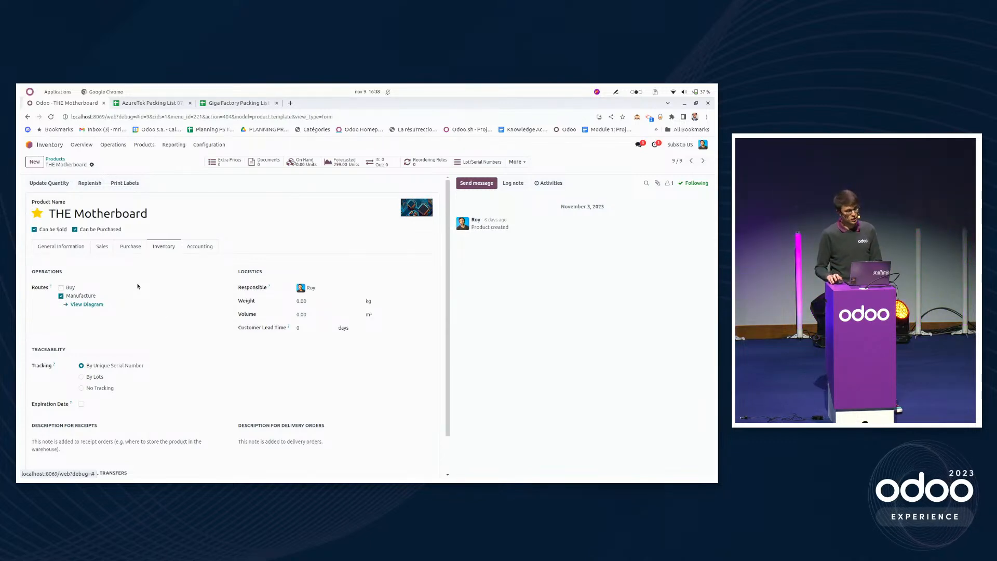
# Return to the product overview and apply the saved "Group by Tracking" favorite in place of the current grouping.
pyautogui.click(56, 159)
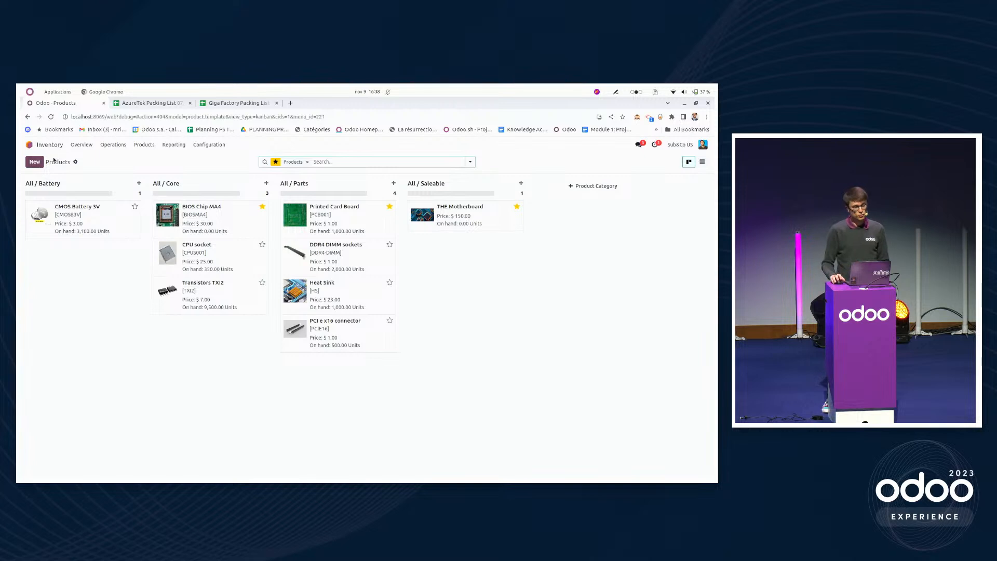
pyautogui.click(470, 162)
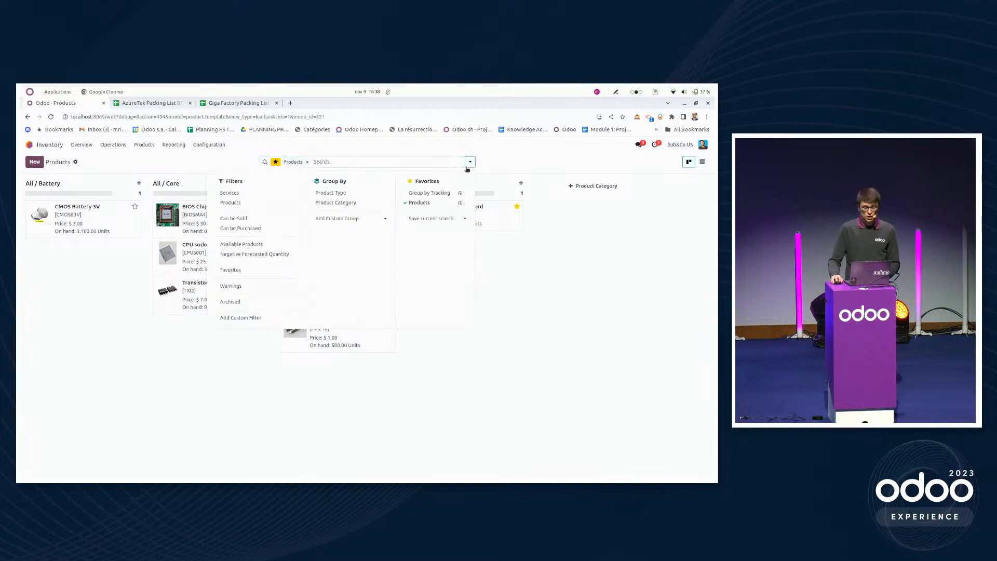
pyautogui.click(435, 193)
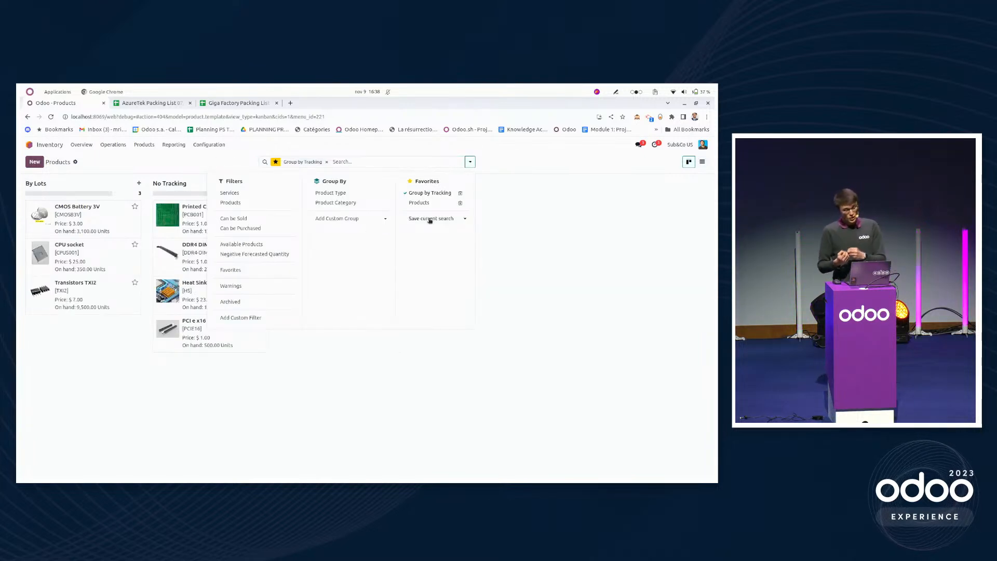
pyautogui.click(369, 402)
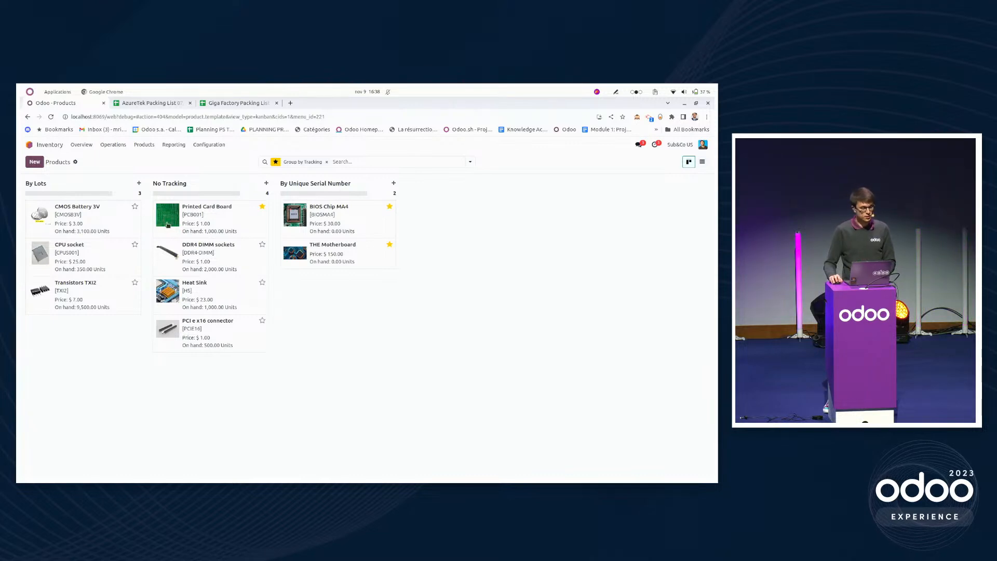
# Review the physical inventory of the components and the list of manufacturing orders to do.
pyautogui.click(113, 145)
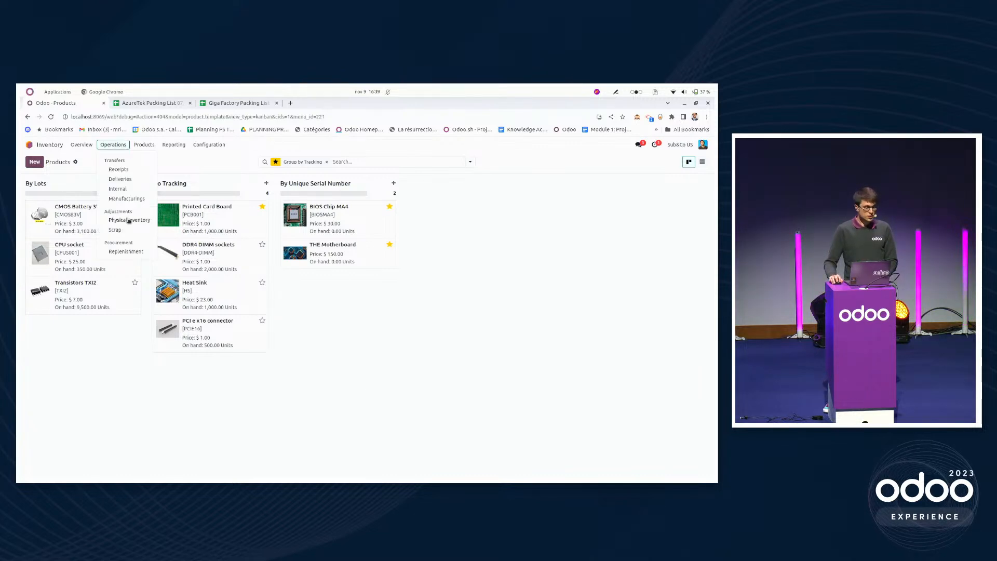
pyautogui.click(129, 221)
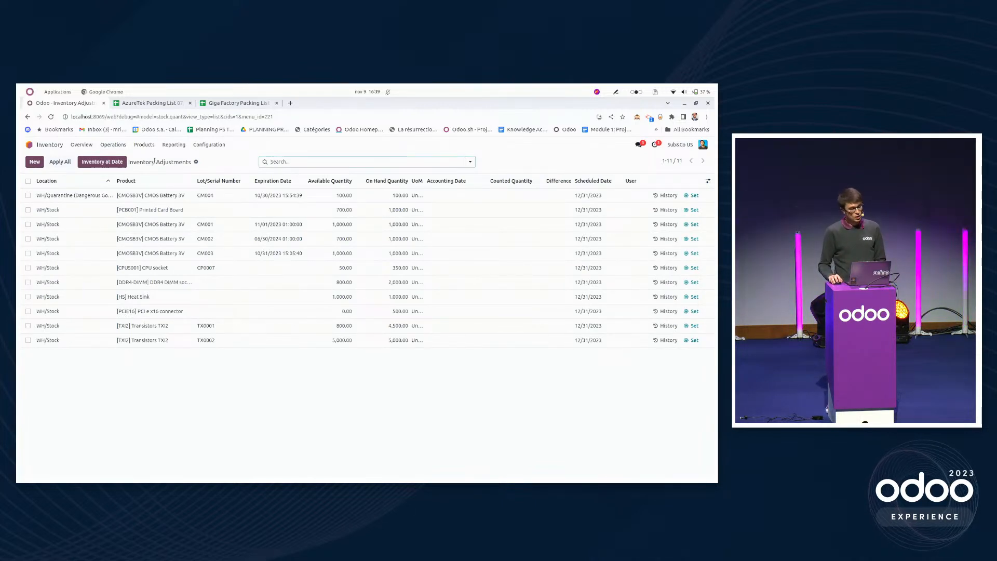
pyautogui.click(58, 148)
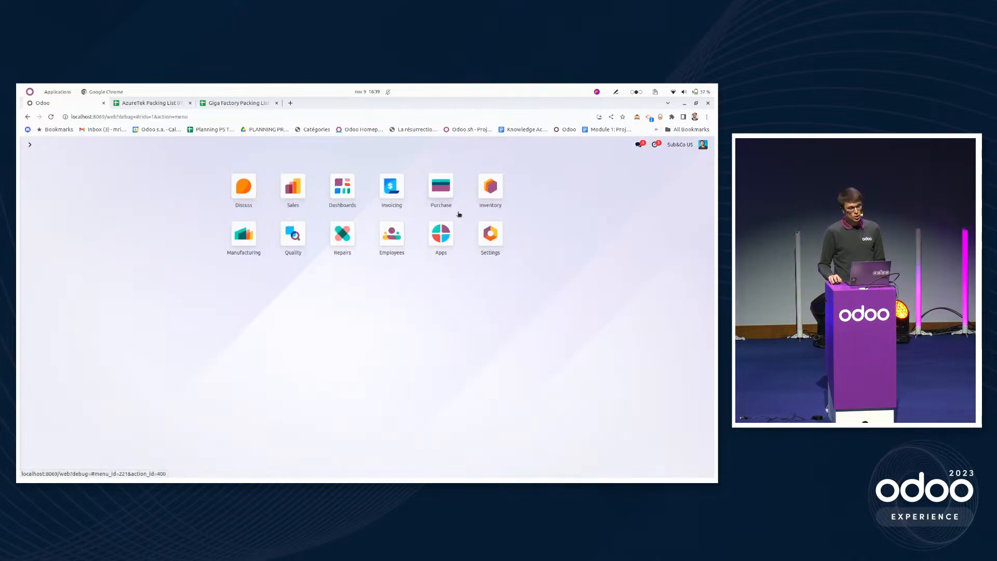
pyautogui.click(243, 232)
pyautogui.moveTo(146, 209)
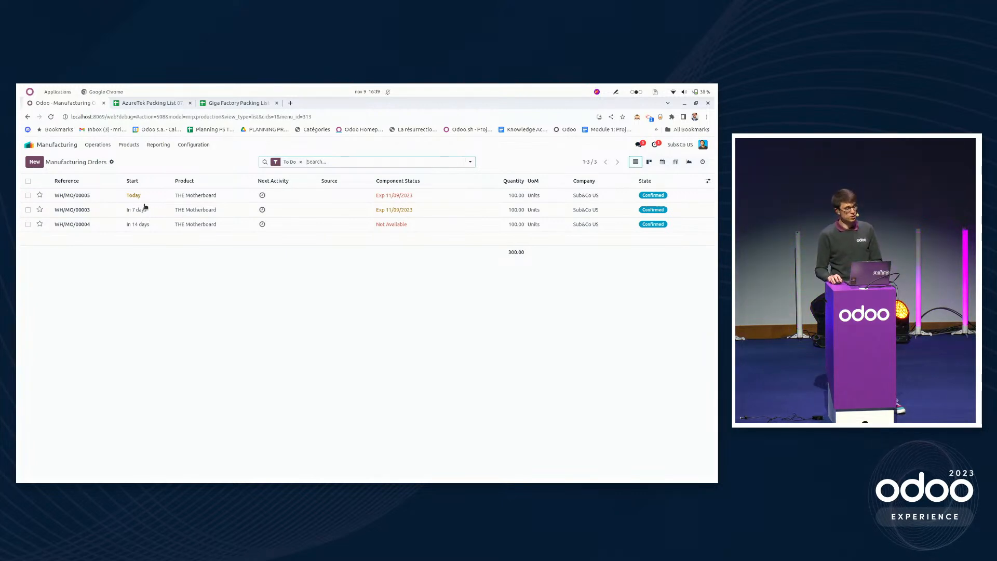
# Switch to the Purchase app and open the receipt of the Local Distributor purchase order.
pyautogui.click(56, 146)
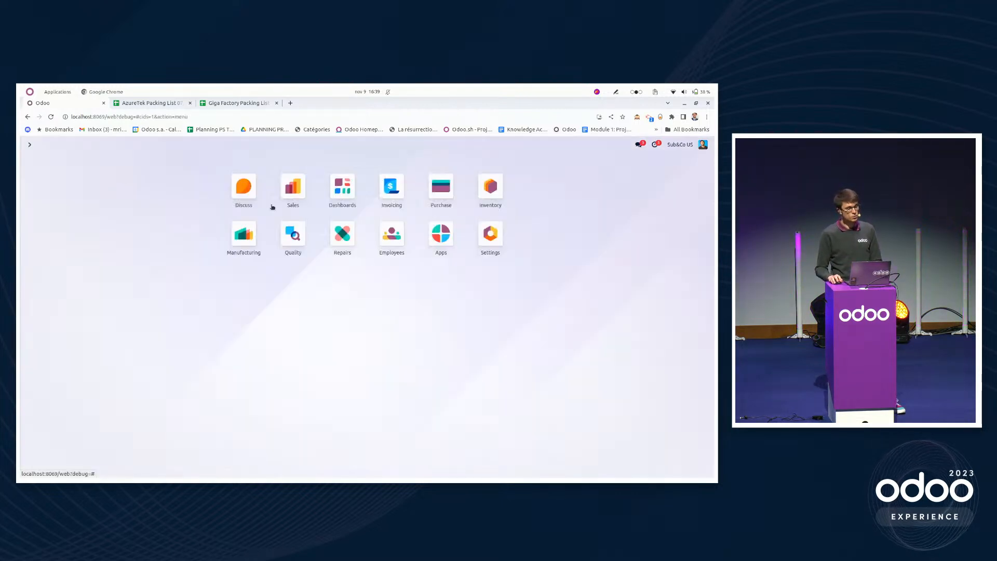
pyautogui.click(442, 195)
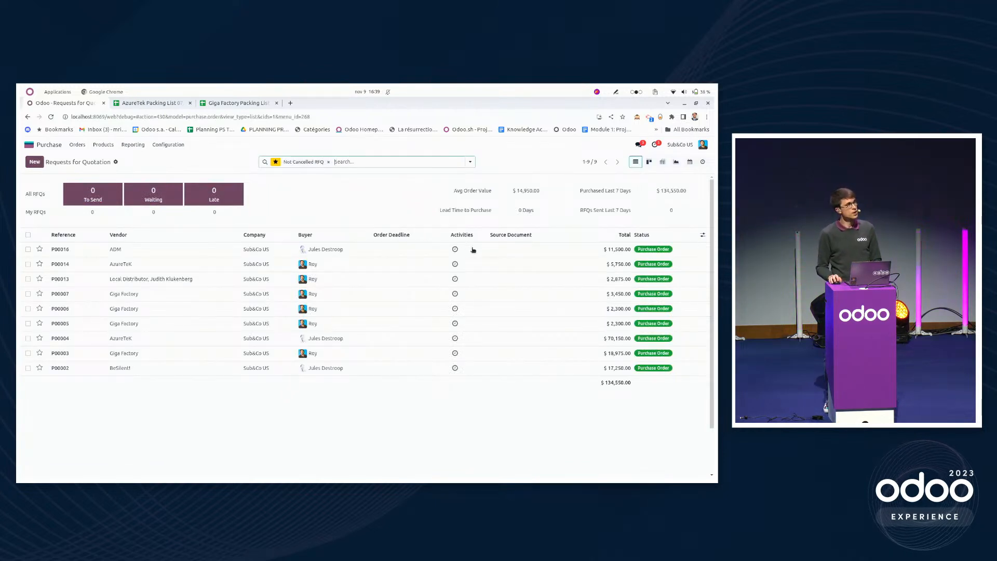
pyautogui.click(168, 280)
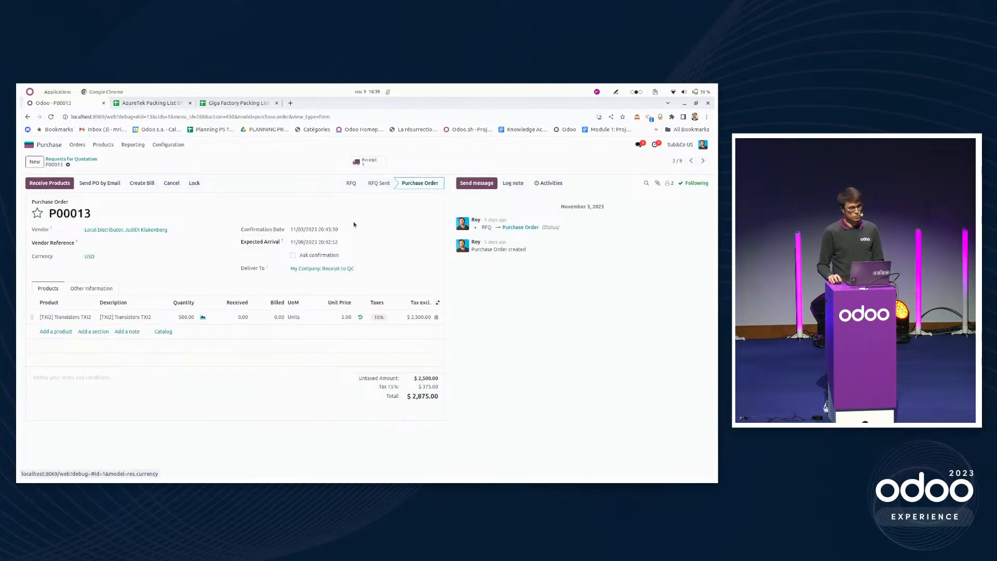
pyautogui.click(365, 162)
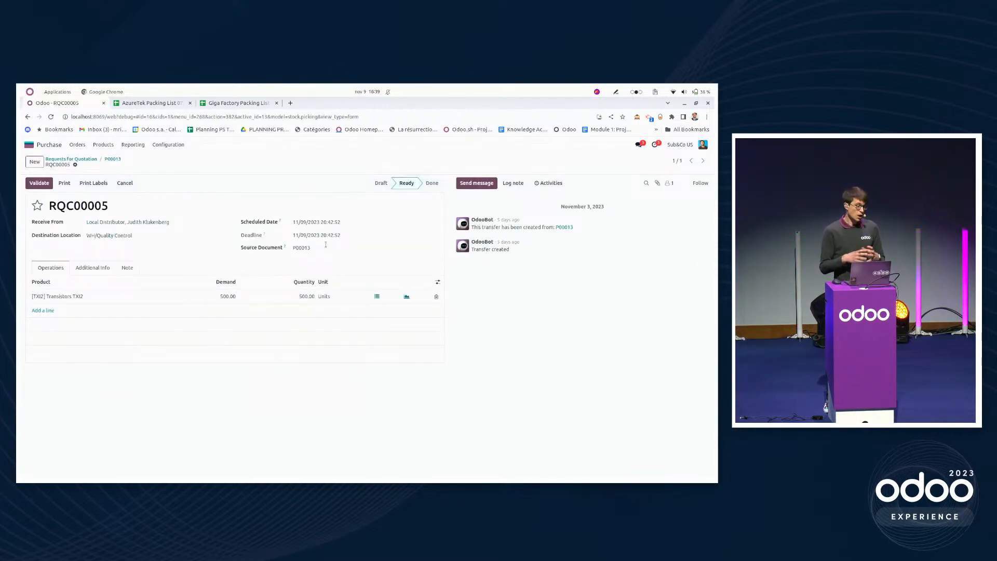
# Assign lot TXI-RES-001 to the received TXI2 transistors, save the stock move and validate the receipt.
pyautogui.click(377, 297)
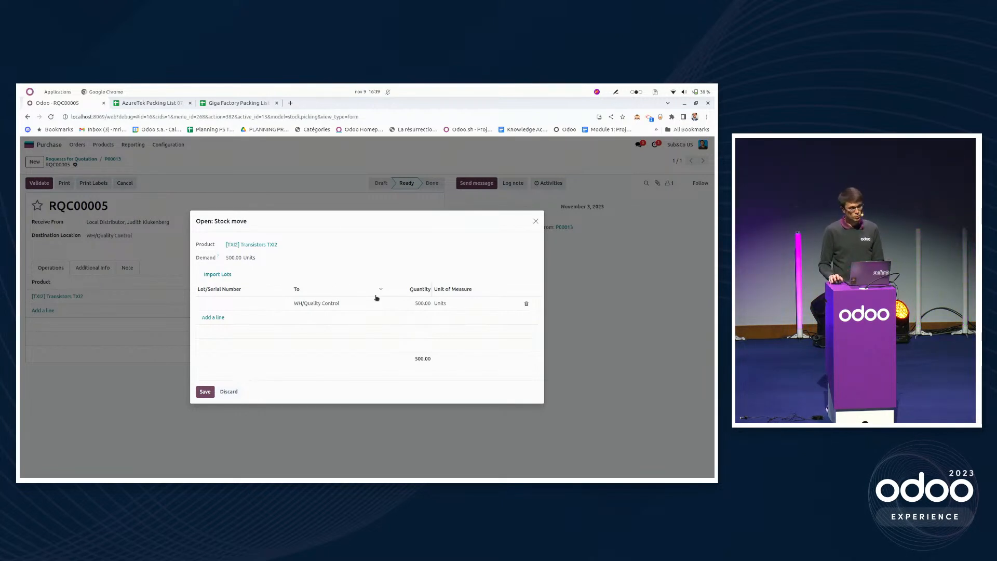
pyautogui.click(251, 302)
pyautogui.write('TXI-RES-001')
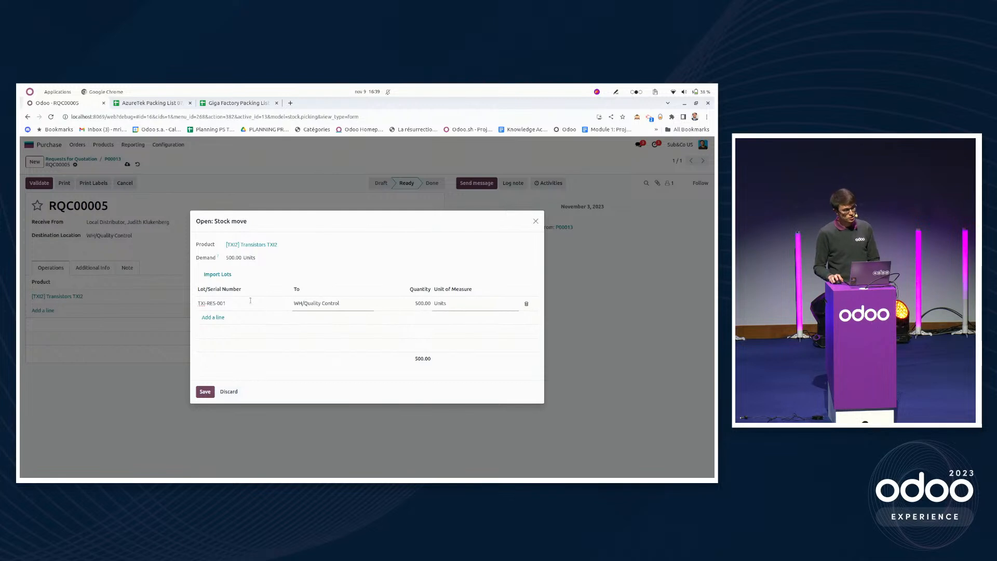
pyautogui.click(239, 339)
pyautogui.click(203, 391)
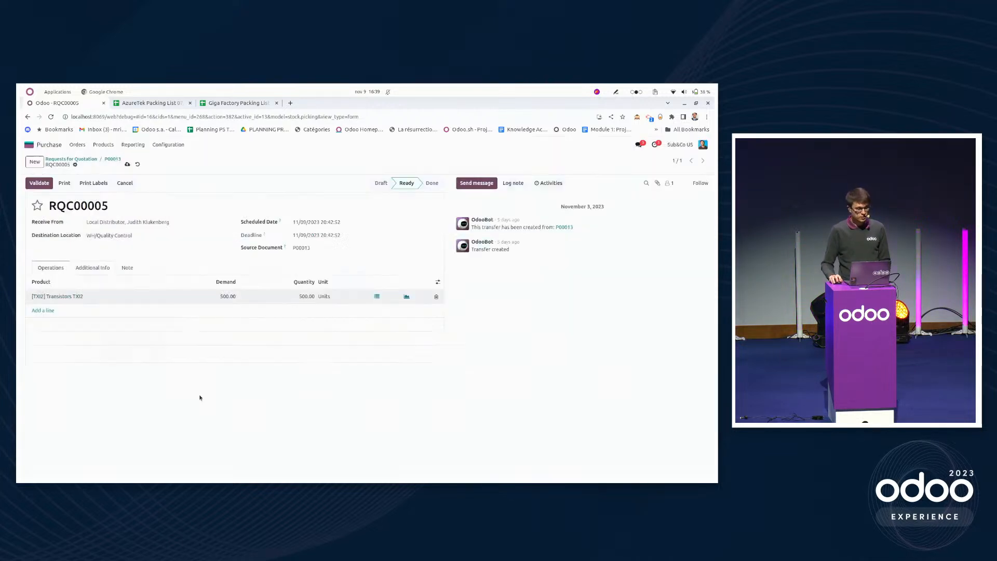
pyautogui.click(39, 183)
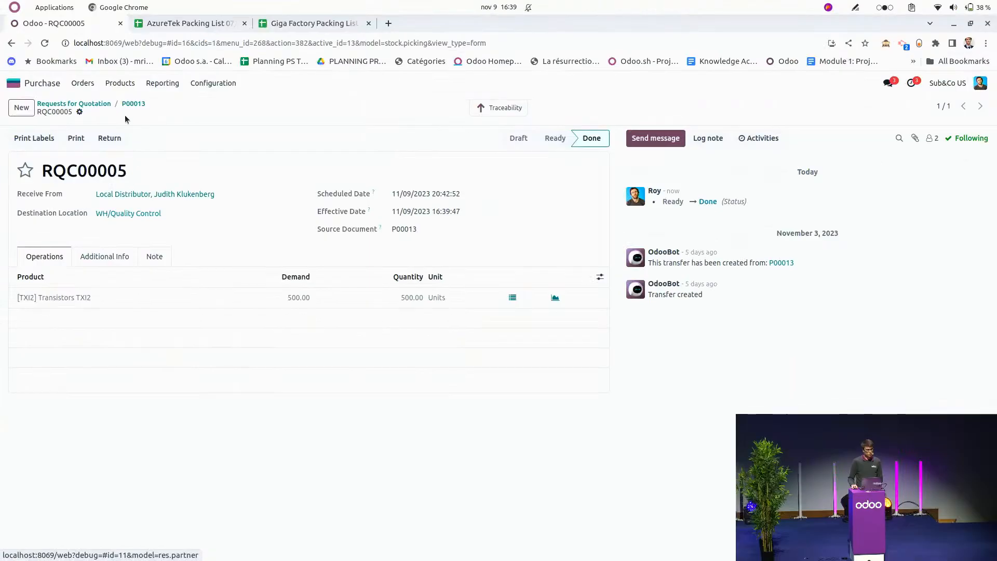
# Open the receipt of the $5,750 AzureTeK purchase order and show the lot details of its TXI2 transistors.
pyautogui.click(106, 104)
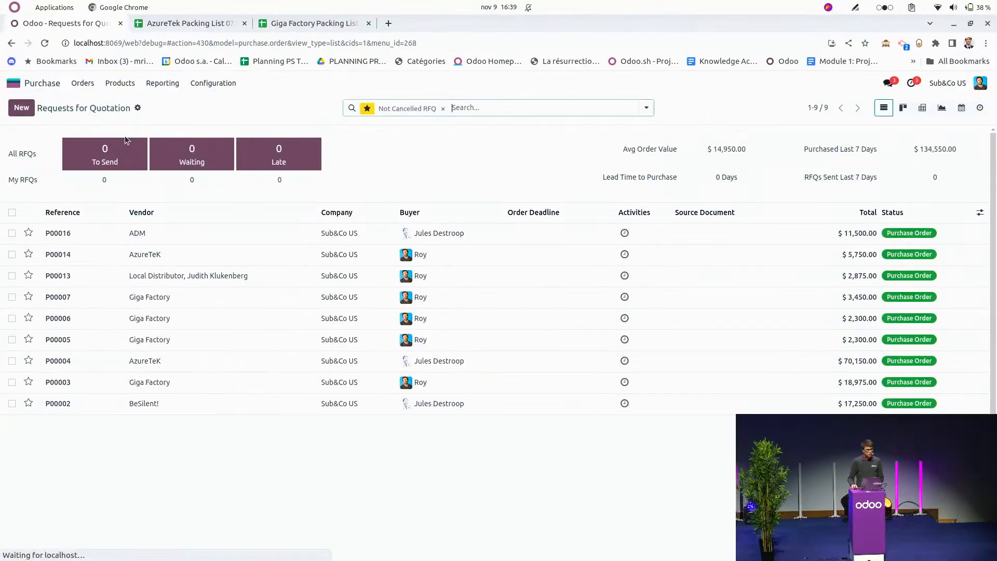
pyautogui.click(133, 257)
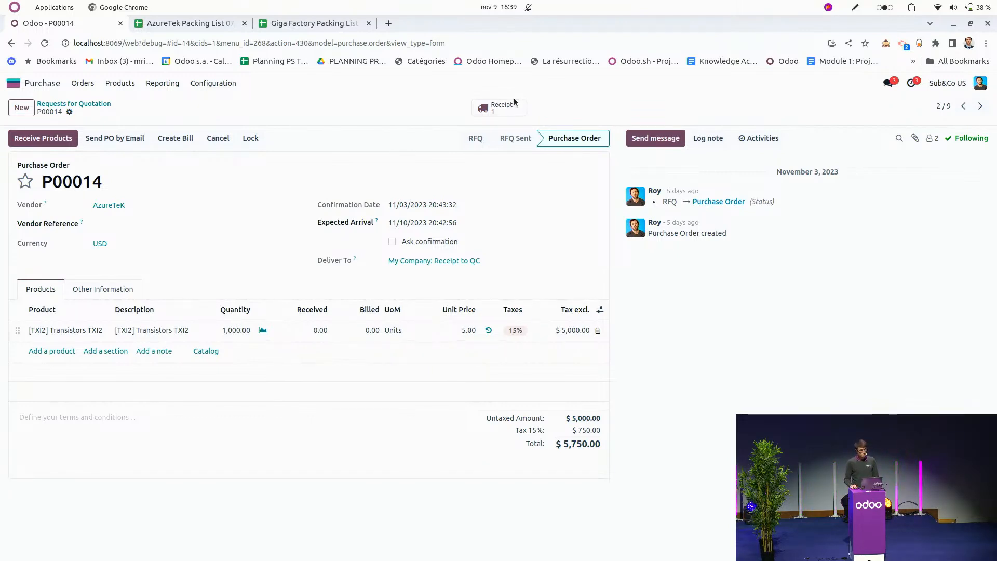
pyautogui.click(496, 107)
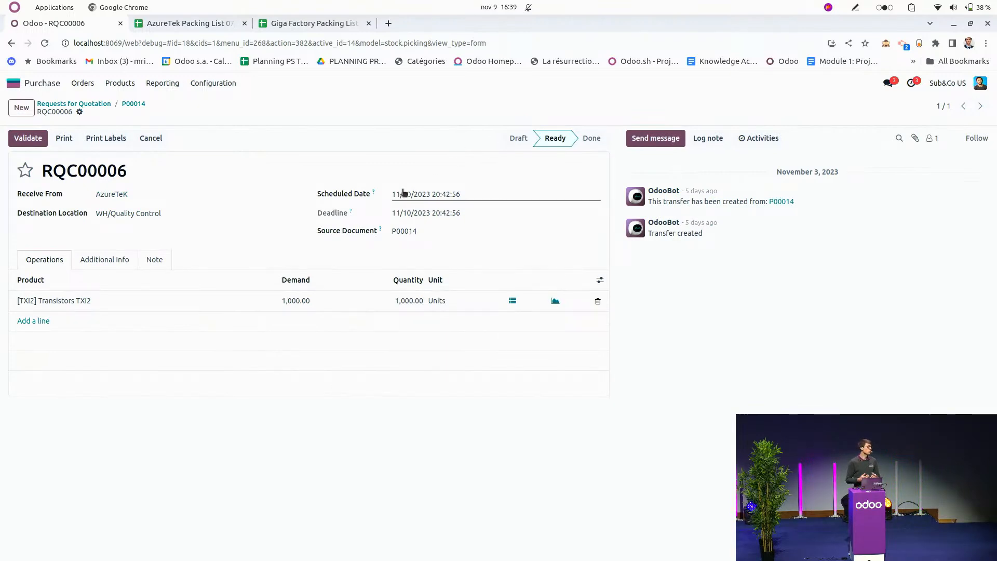
pyautogui.click(513, 300)
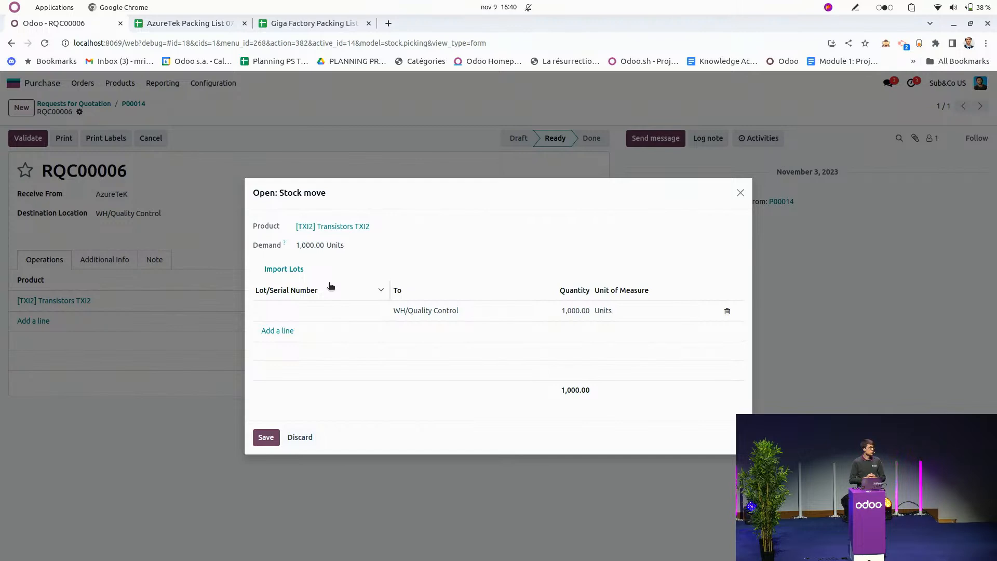
# Import lots AZ000001 to AZ000004 with 250 units each from the AzureTek packing list, save them and validate the receipt.
pyautogui.click(294, 269)
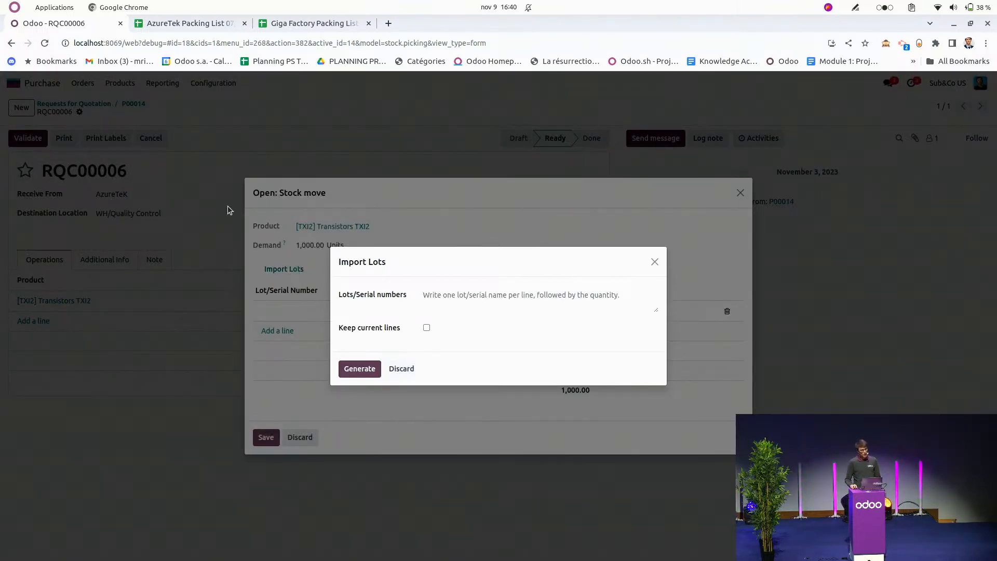
pyautogui.click(176, 24)
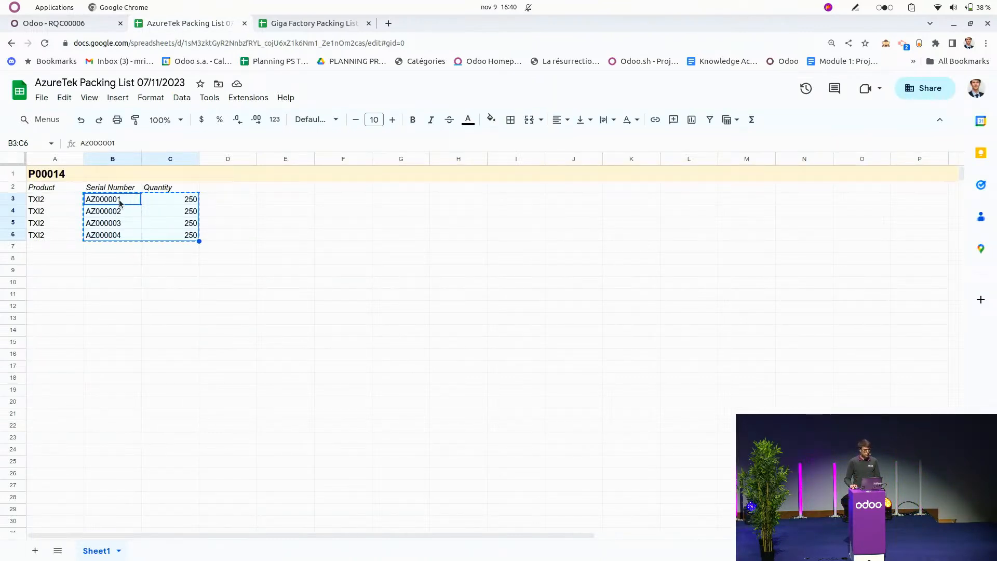
pyautogui.click(73, 25)
pyautogui.click(433, 296)
pyautogui.hotkey('ctrl', 'v')
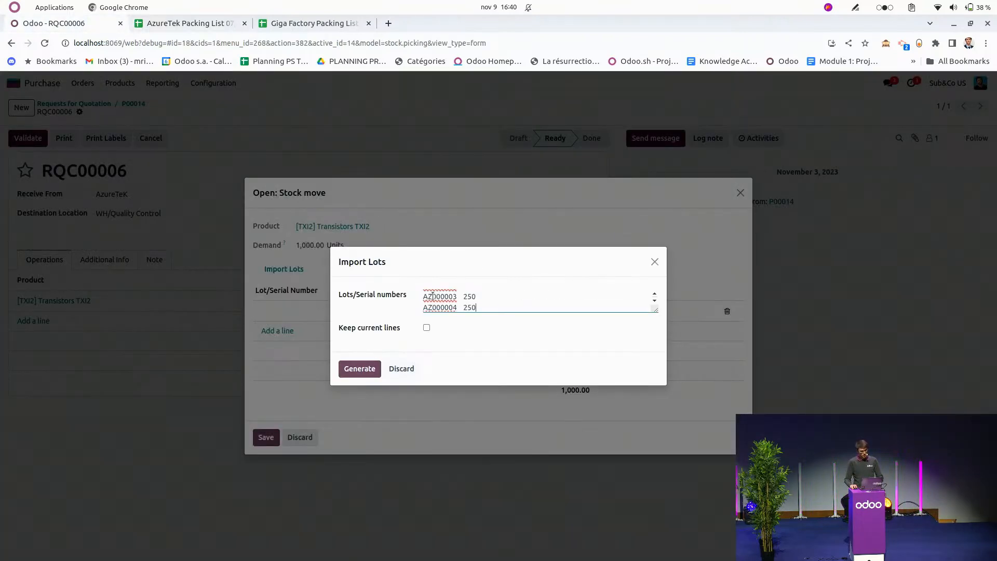
pyautogui.click(348, 364)
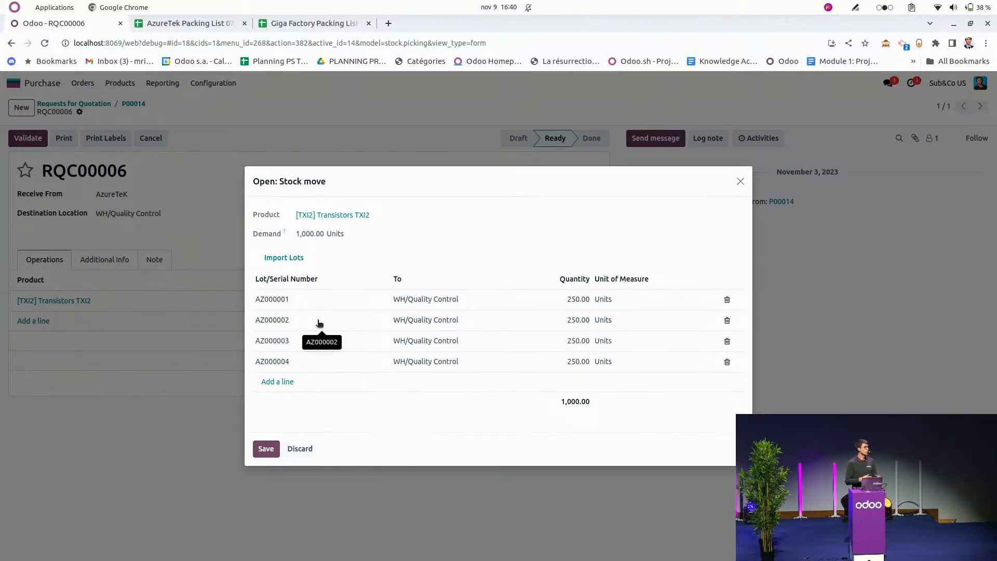
pyautogui.click(265, 449)
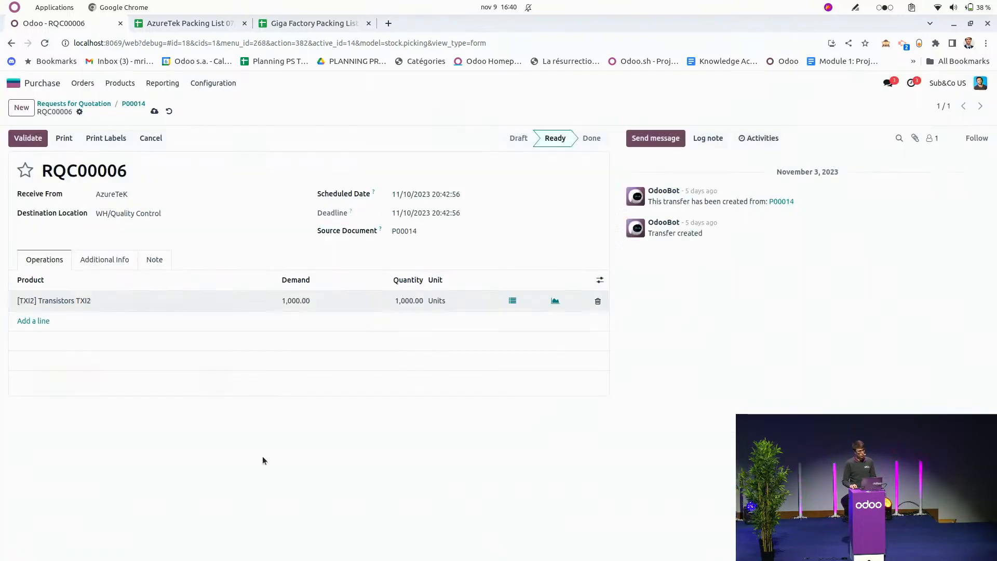
pyautogui.click(14, 144)
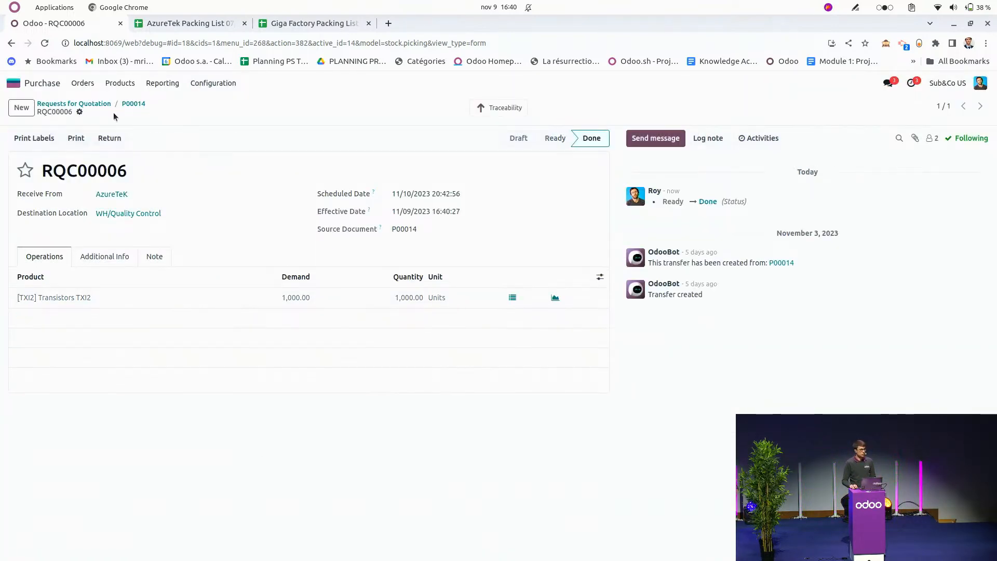
# Open the receipt of the $3,450 Giga Factory purchase order and show the lot details of its CMOS Battery 3V line.
pyautogui.click(130, 107)
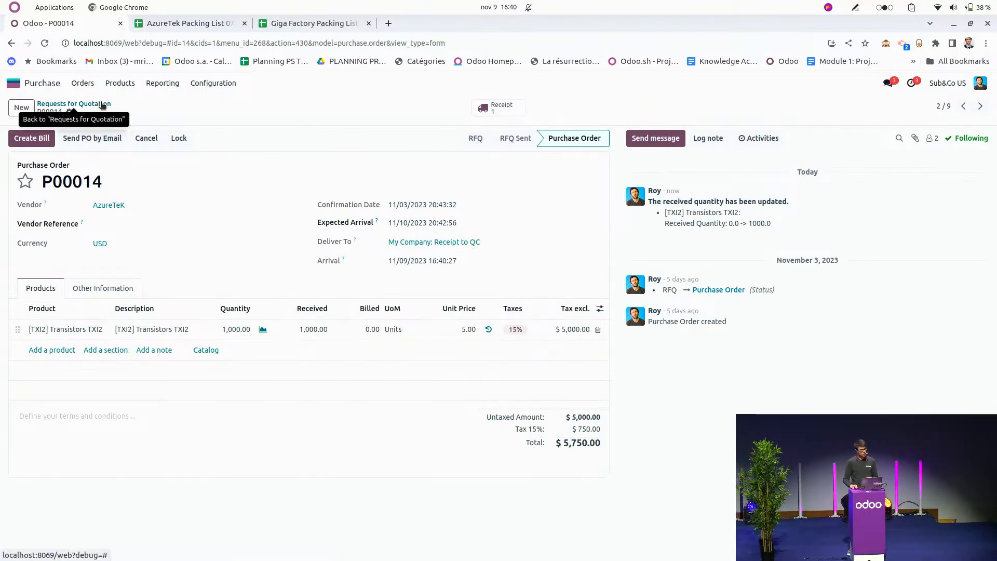
pyautogui.click(73, 104)
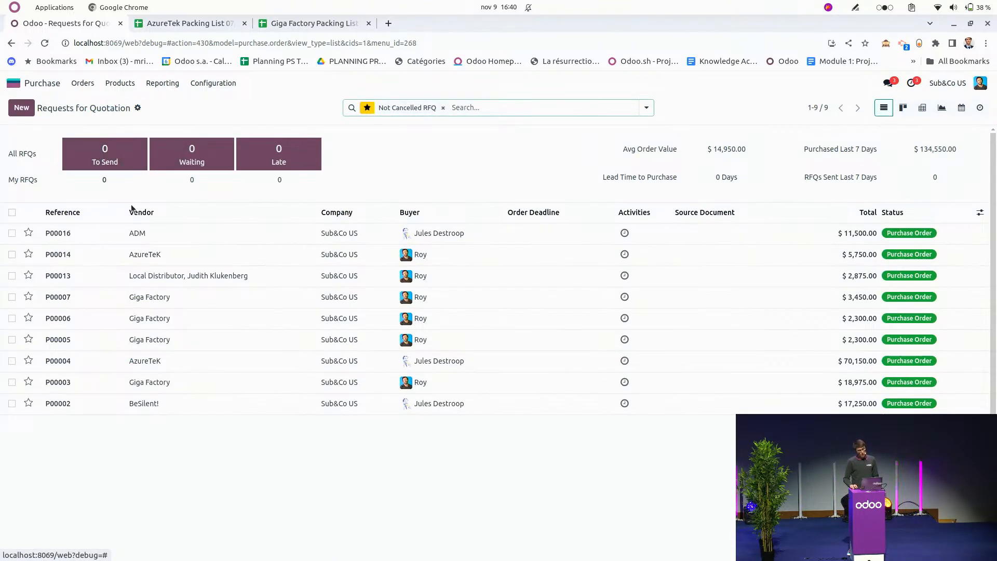
pyautogui.click(147, 296)
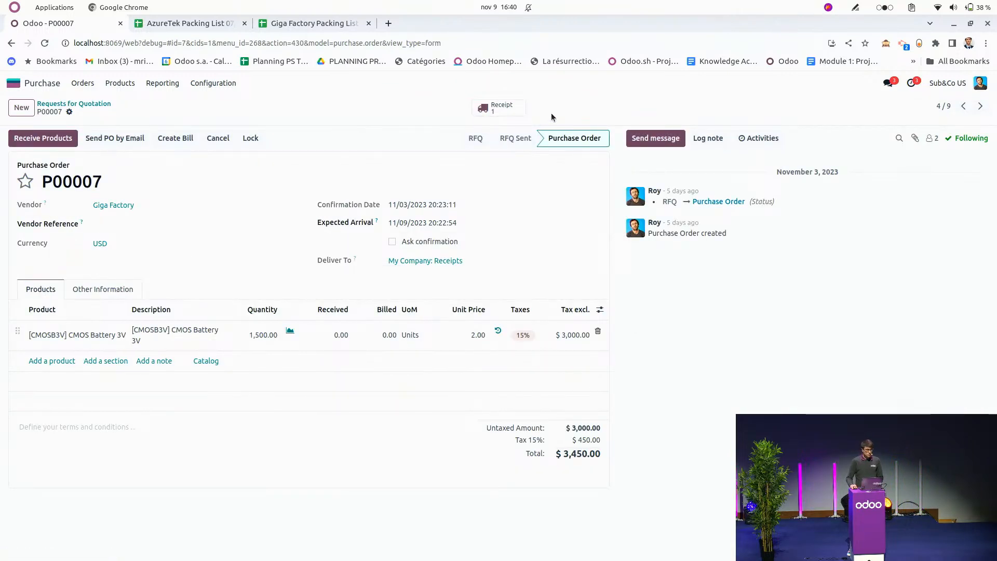
pyautogui.click(514, 112)
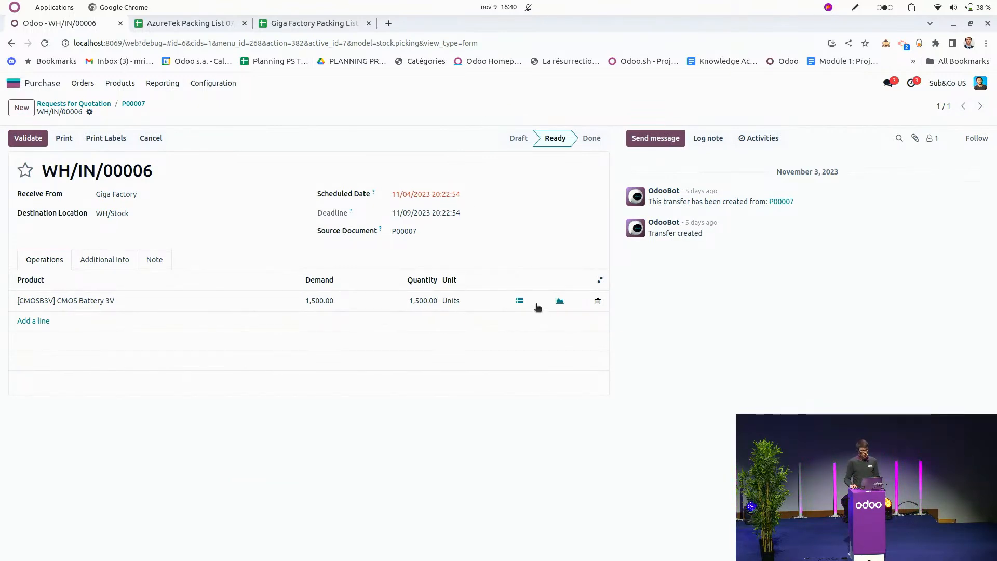
pyautogui.click(520, 301)
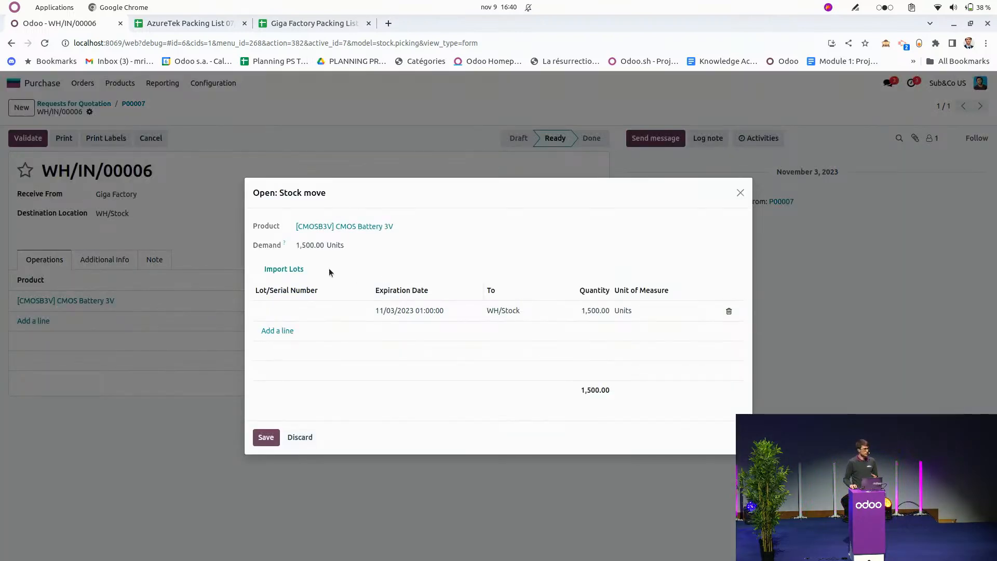
# Import lots G005 and G006 (expiry 11/11/2024) and G007 (expiry 11/05/2025), 500 units each, from the Giga Factory packing list, save and validate the receipt.
pyautogui.click(297, 274)
pyautogui.click(294, 32)
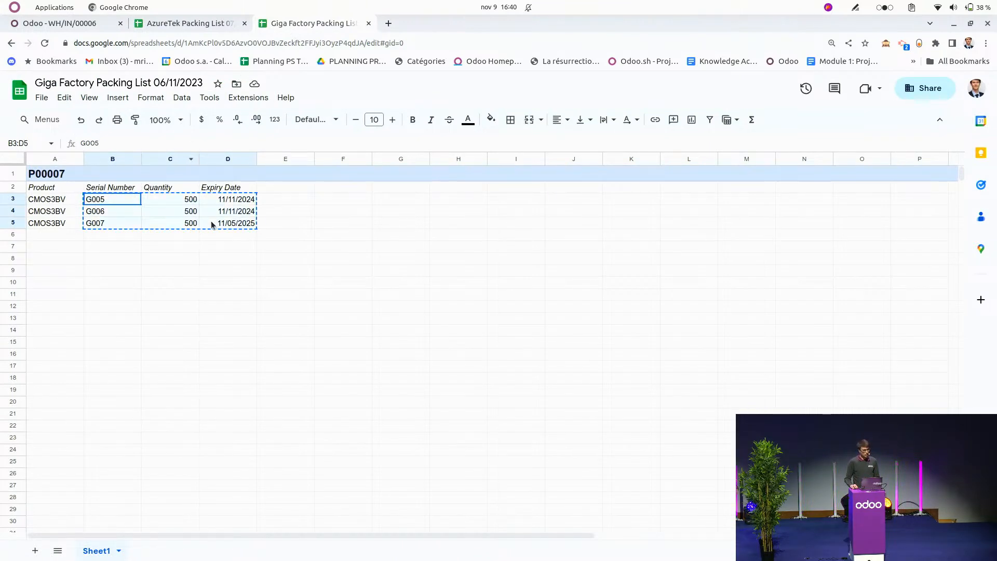
pyautogui.click(107, 25)
pyautogui.click(469, 292)
pyautogui.hotkey('ctrl', 'v')
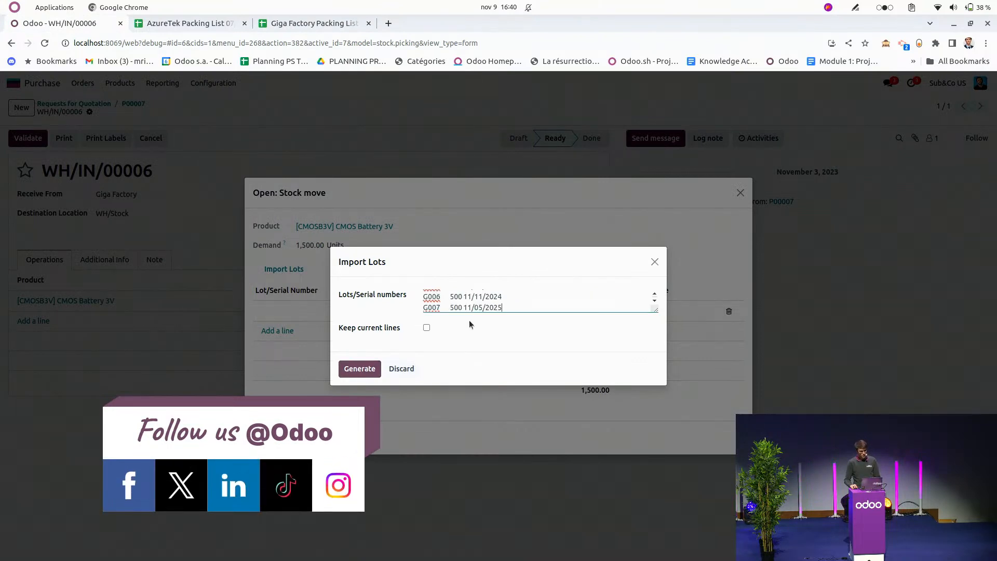
pyautogui.click(359, 369)
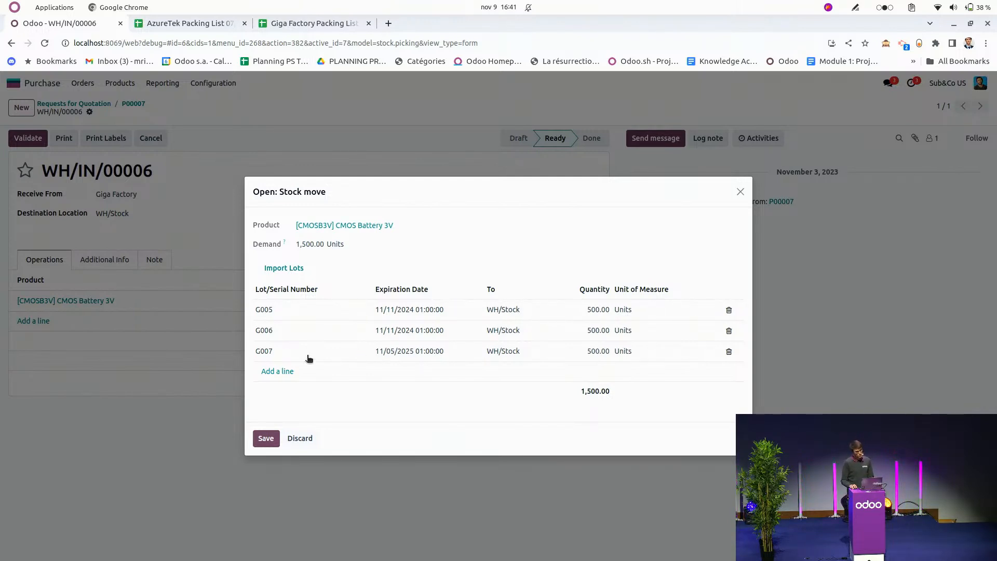
pyautogui.click(267, 438)
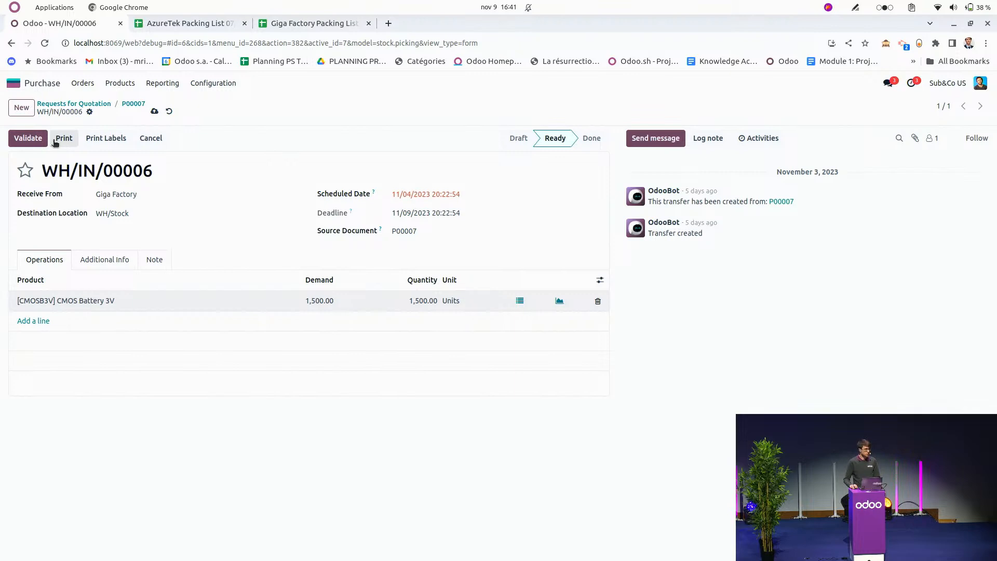
pyautogui.click(29, 141)
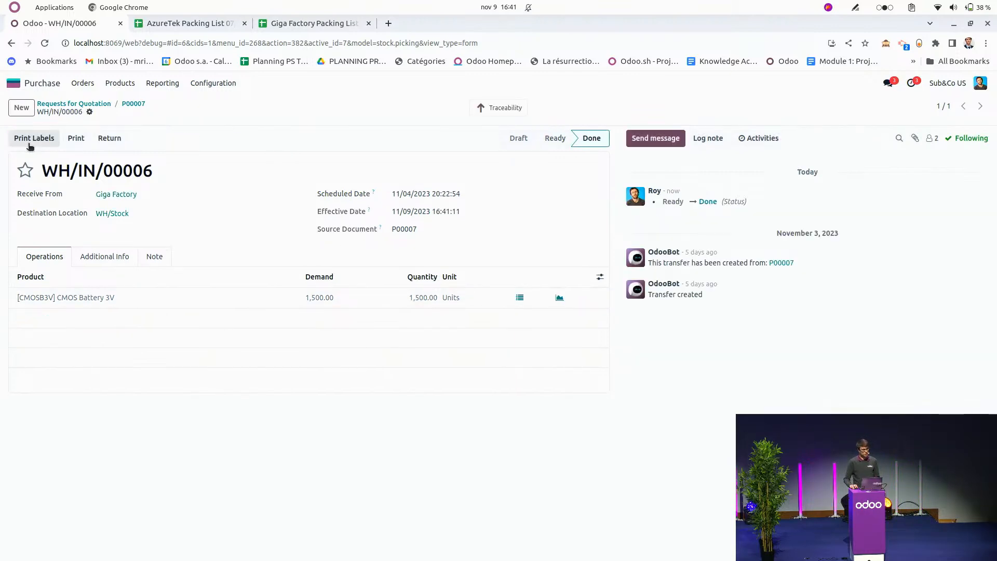
# Open the receipt of the $11,500 ADM purchase order and show the serial number details of its BIOS Chip MA4 line.
pyautogui.click(133, 105)
pyautogui.click(97, 107)
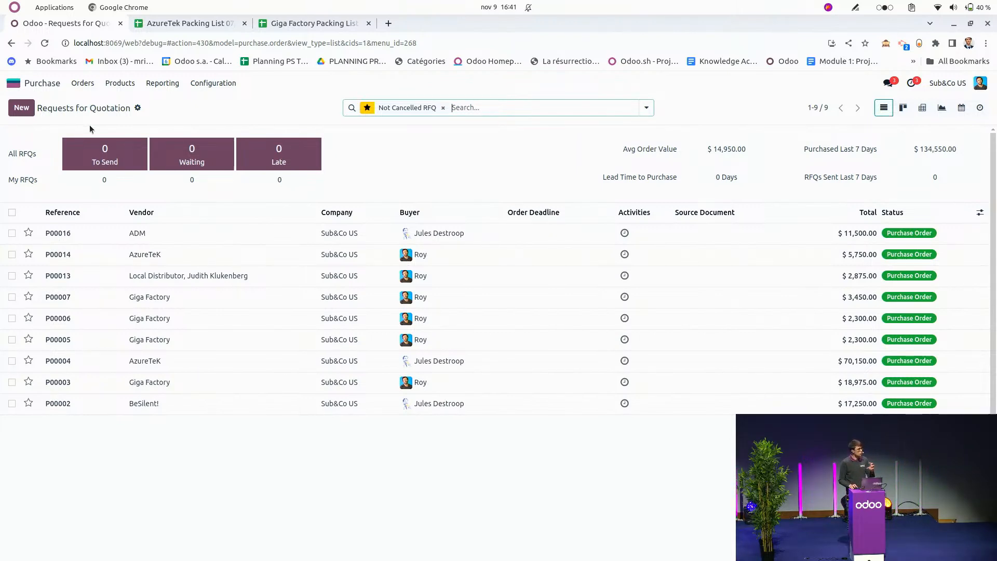
pyautogui.click(162, 233)
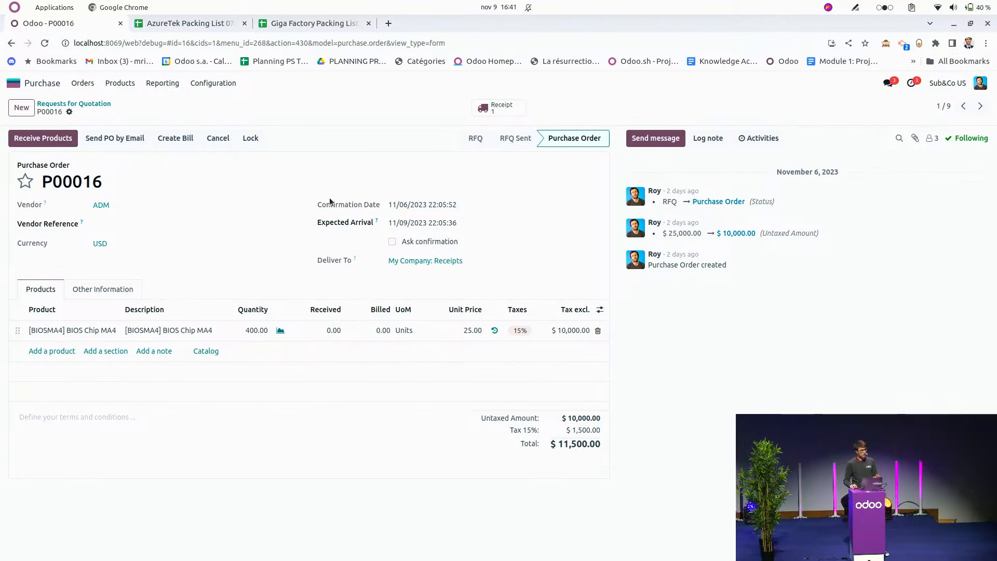
pyautogui.click(514, 110)
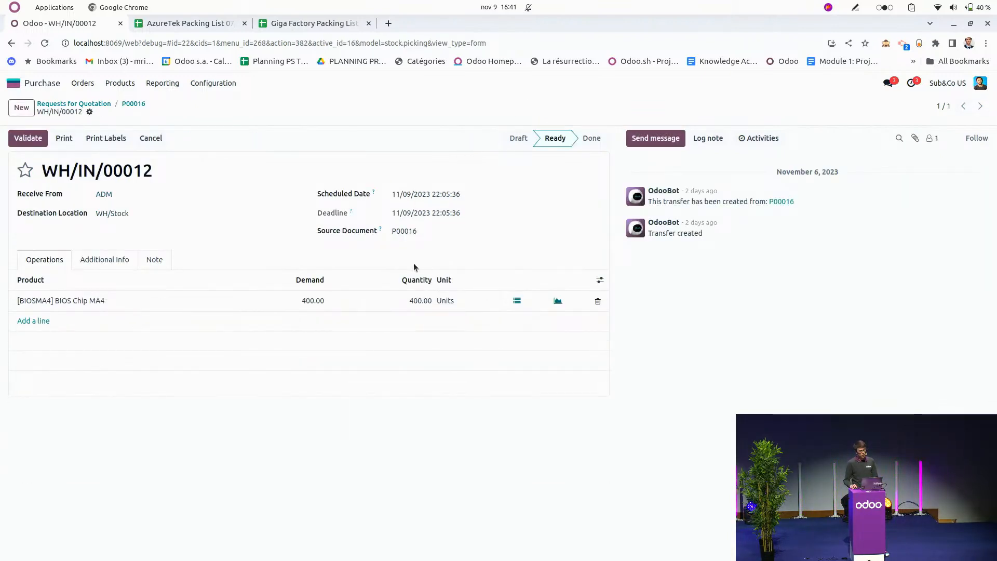
pyautogui.click(518, 300)
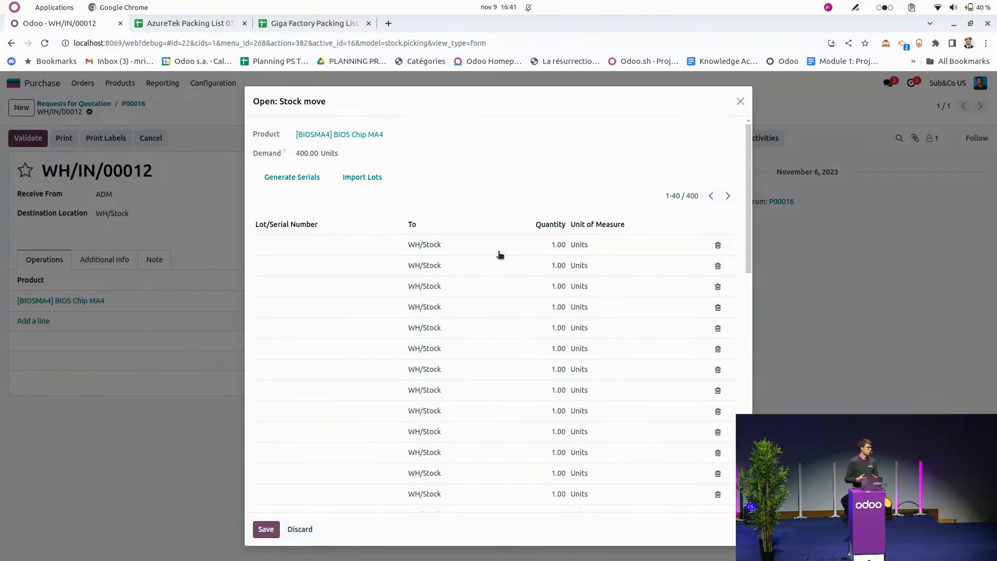
# Generate 400 serial numbers starting at LOT-IN-001 for the BIOS chips, save them, validate the receipt and return to the requests for quotation.
pyautogui.click(310, 179)
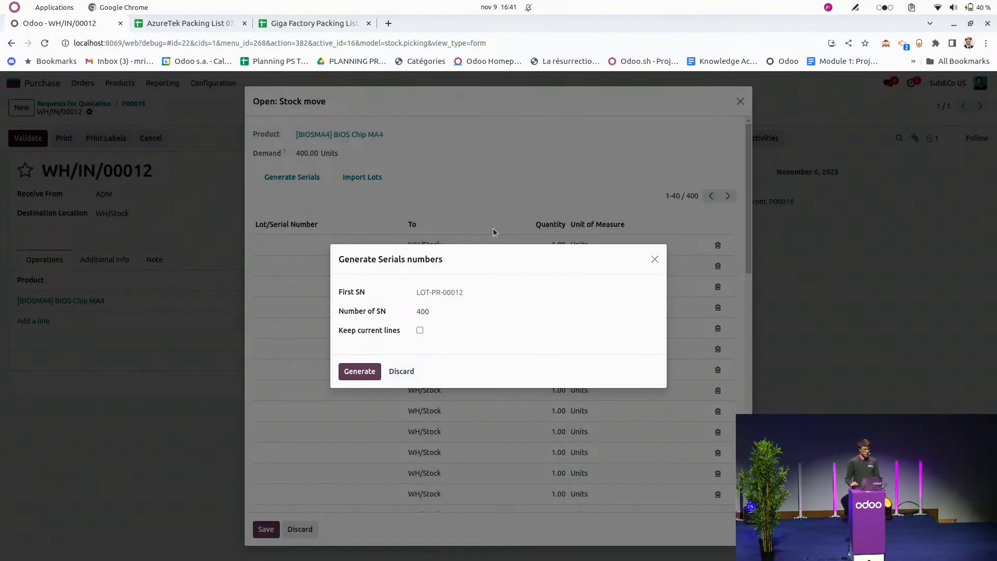
pyautogui.click(433, 294)
pyautogui.write('LOT')
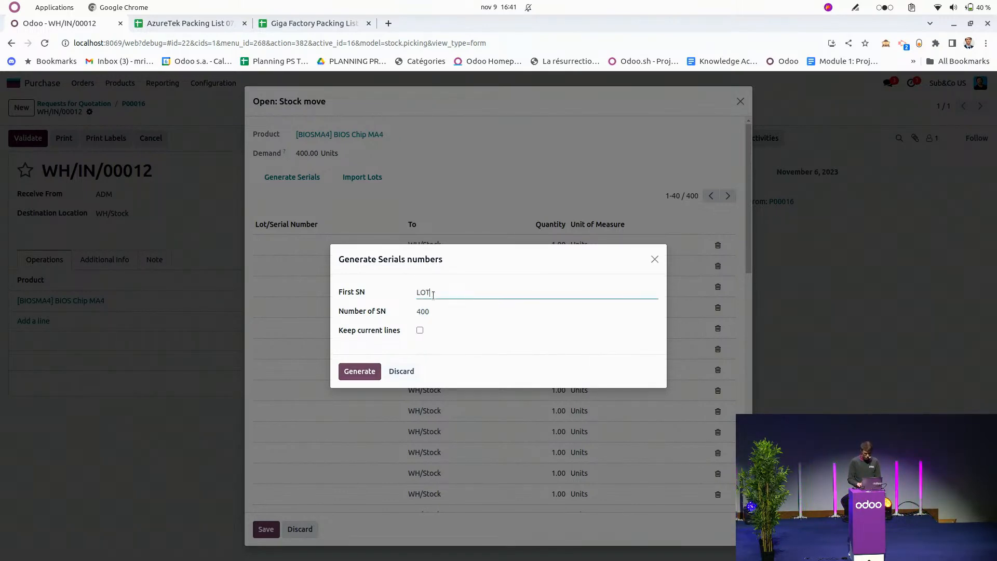
pyautogui.write('-IN-001')
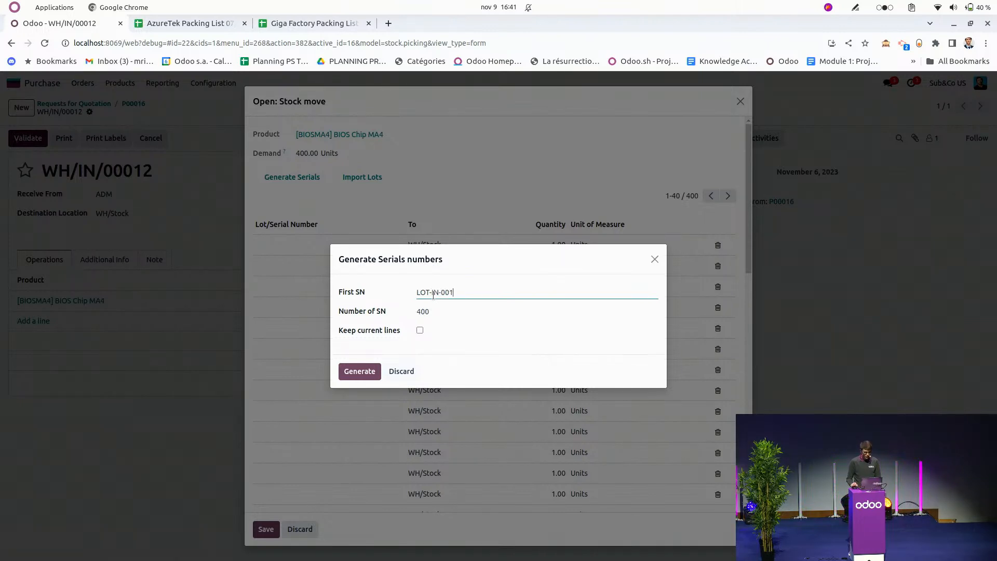
pyautogui.click(349, 375)
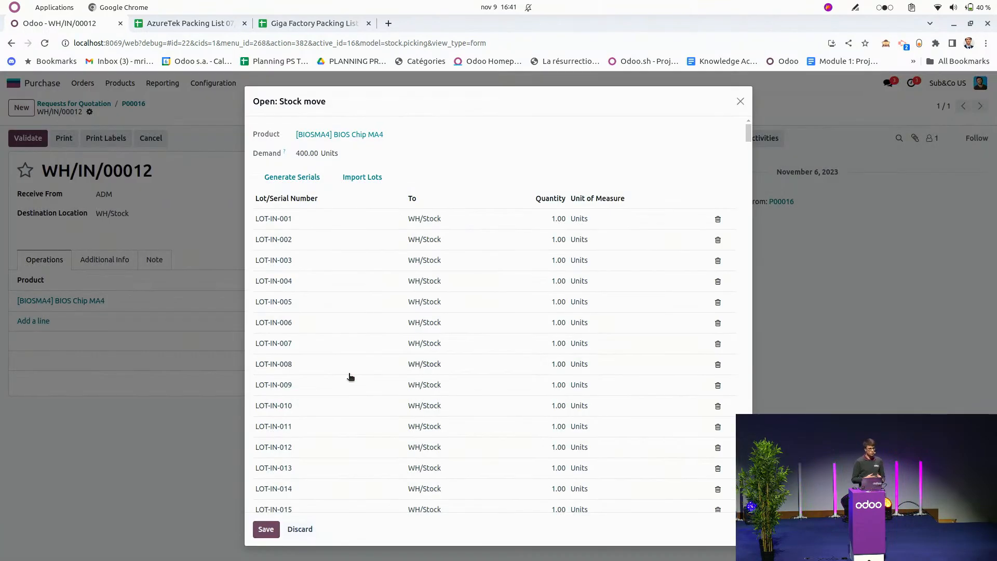
pyautogui.click(267, 529)
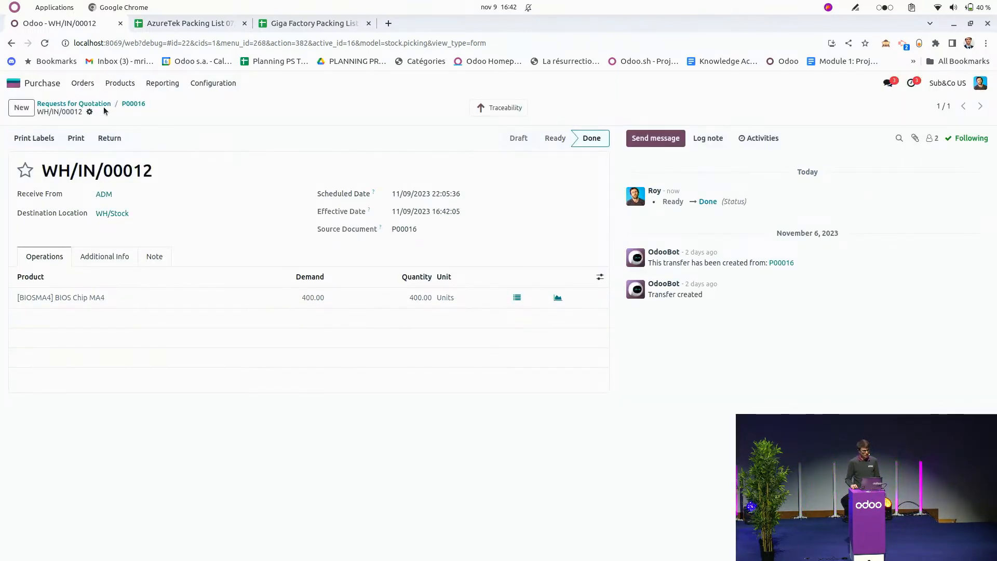
pyautogui.click(106, 103)
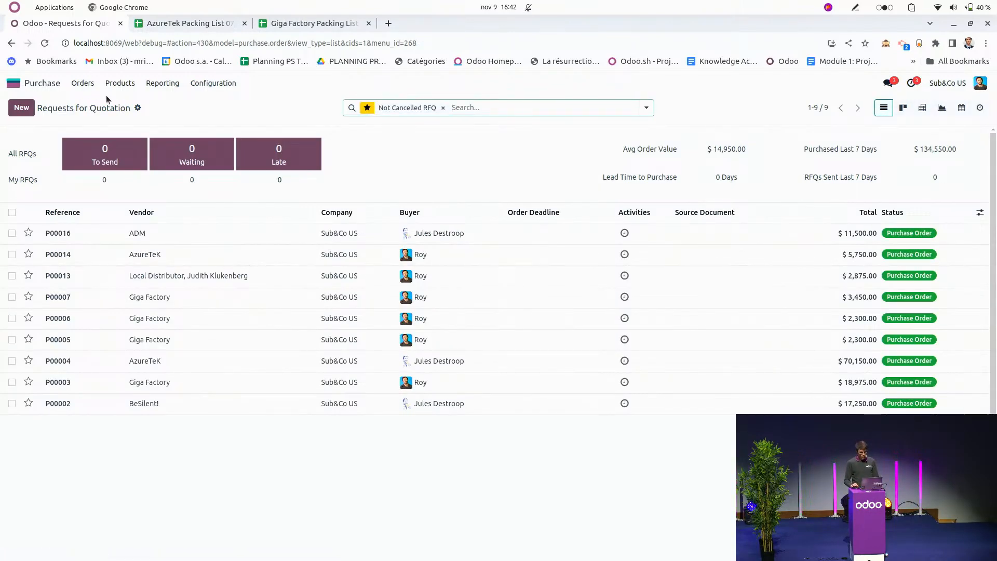
pyautogui.press('super')
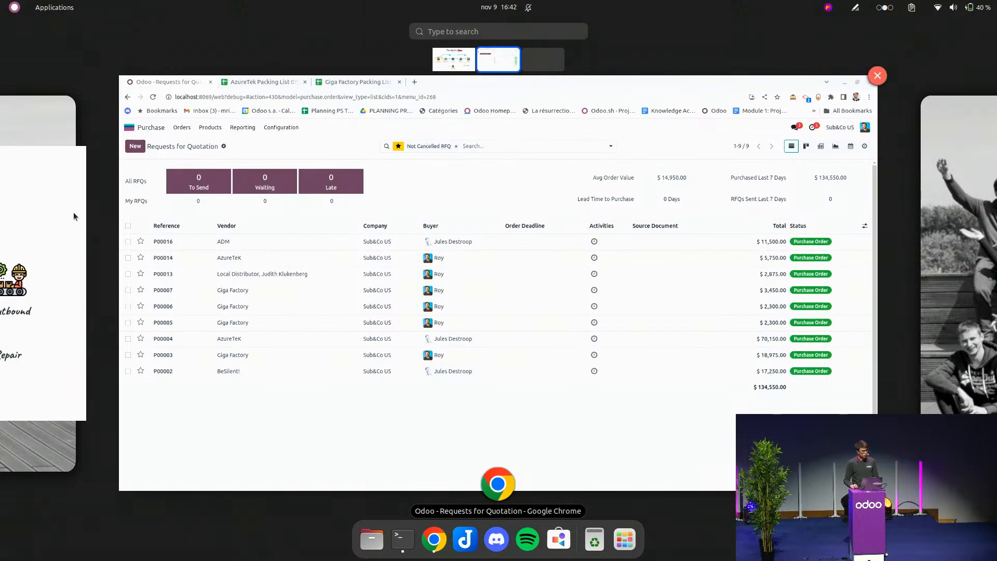
pyautogui.click(73, 212)
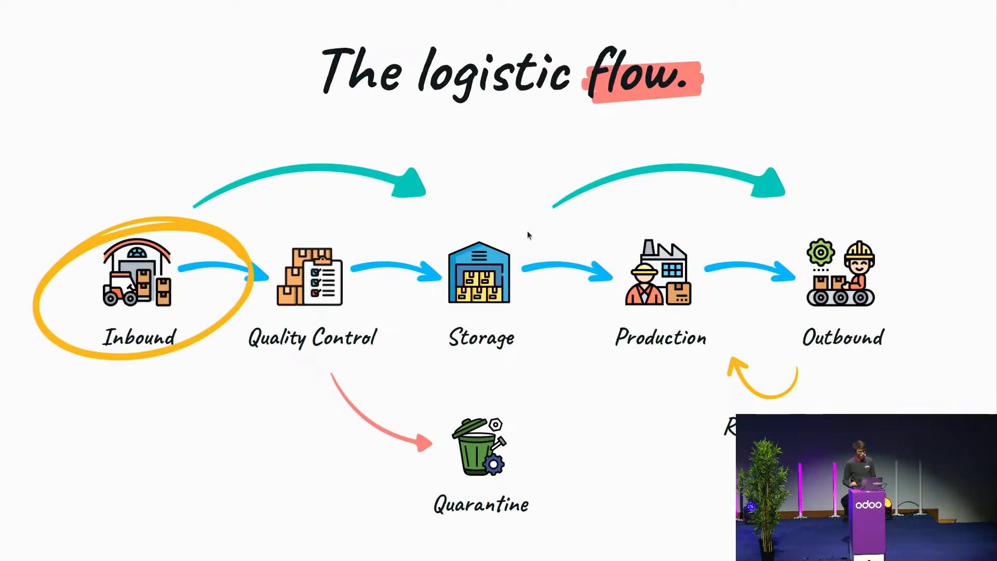
pyautogui.press('Right')
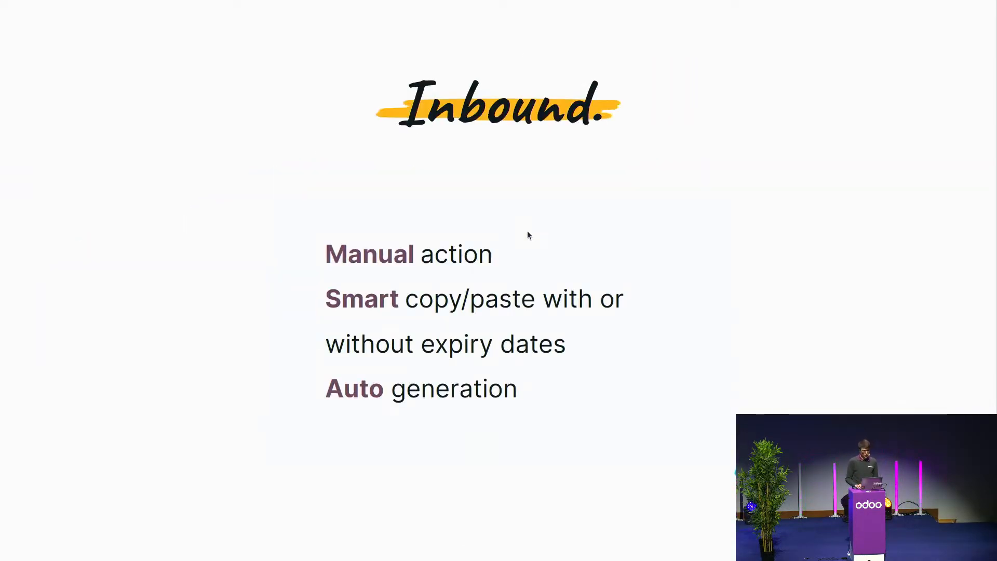
pyautogui.press('Left')
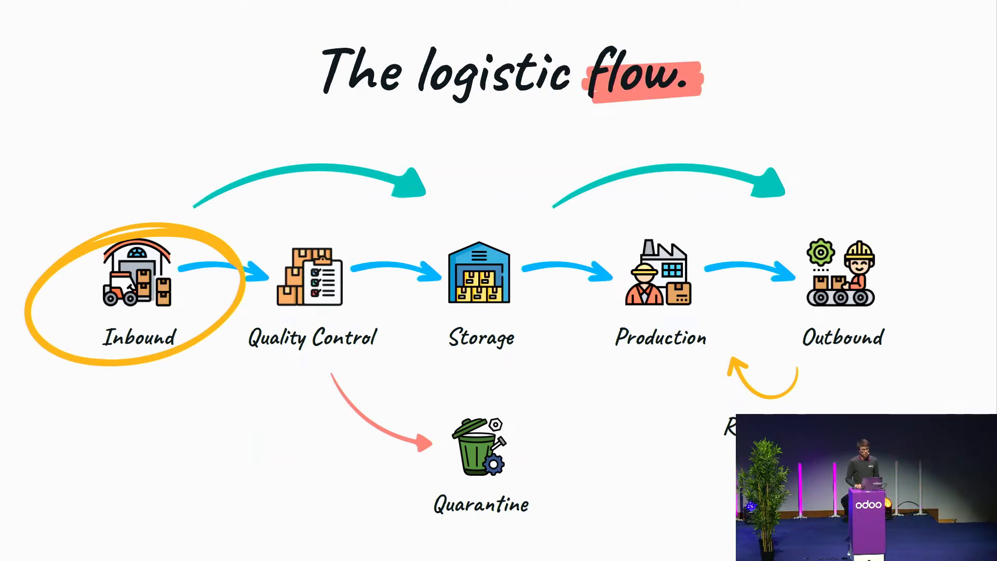
pyautogui.press('Right')
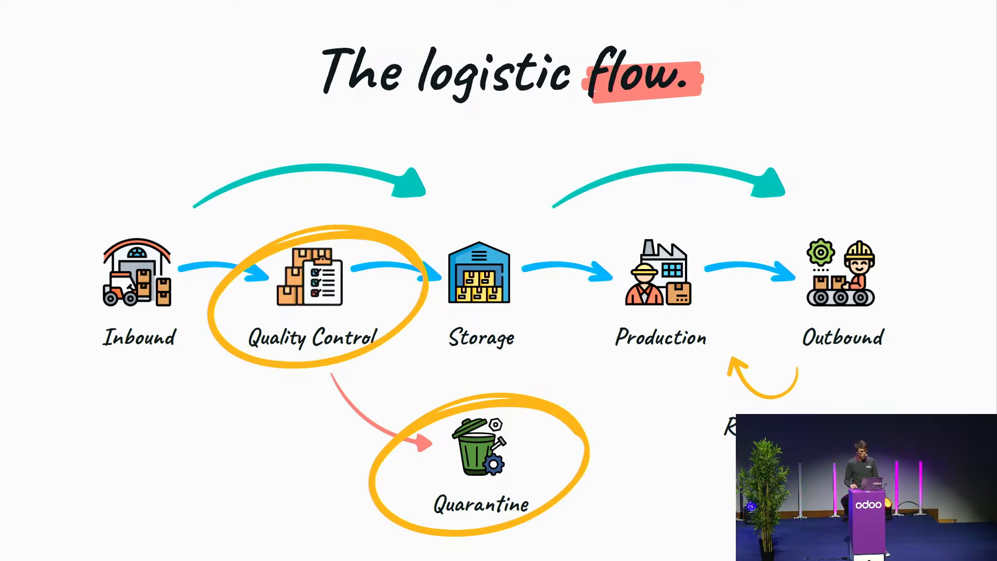
pyautogui.press('super')
pyautogui.click(971, 260)
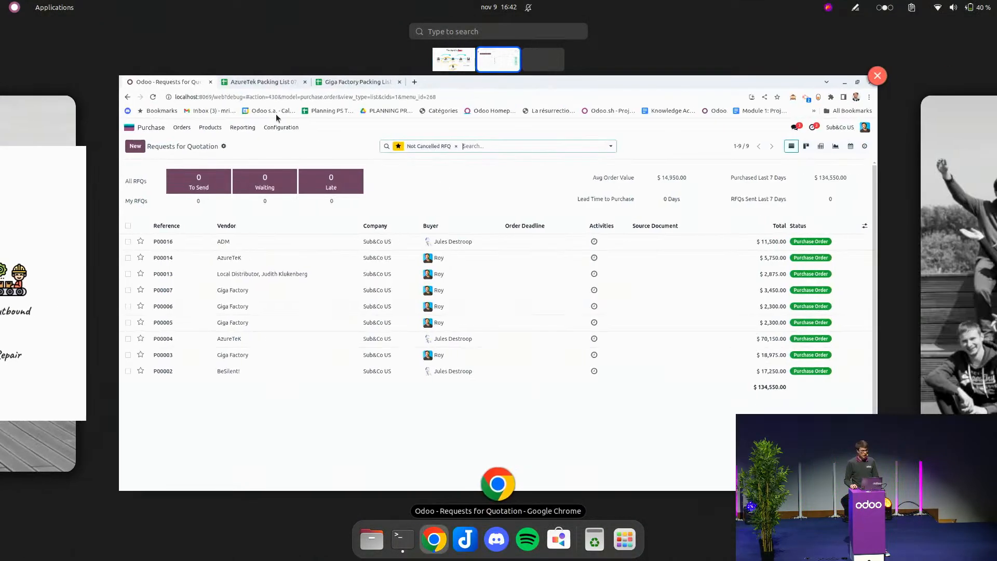
# Open the quality control transfer scheduled for today from the Inventory overview.
pyautogui.click(39, 98)
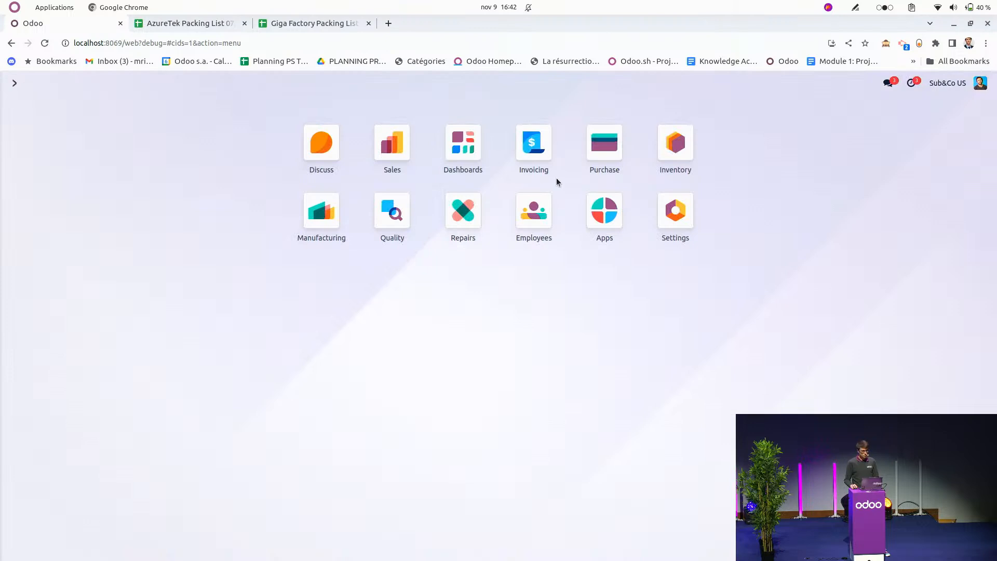
pyautogui.click(689, 142)
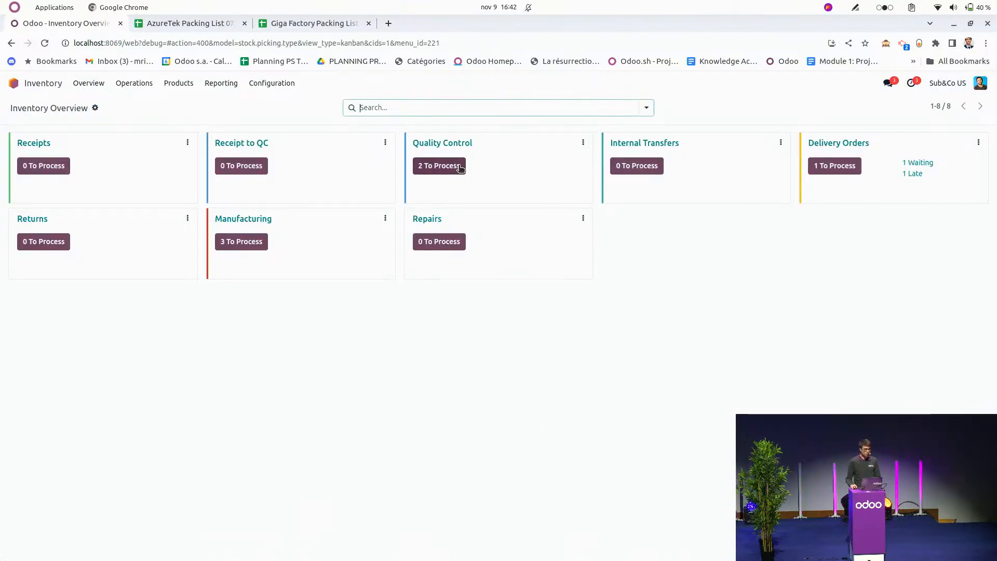
pyautogui.click(423, 165)
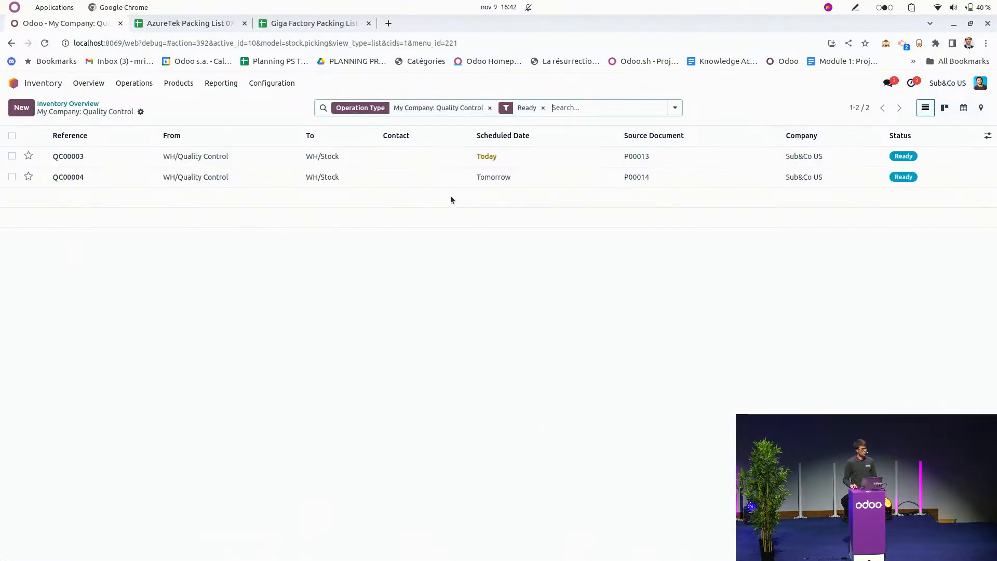
pyautogui.click(253, 159)
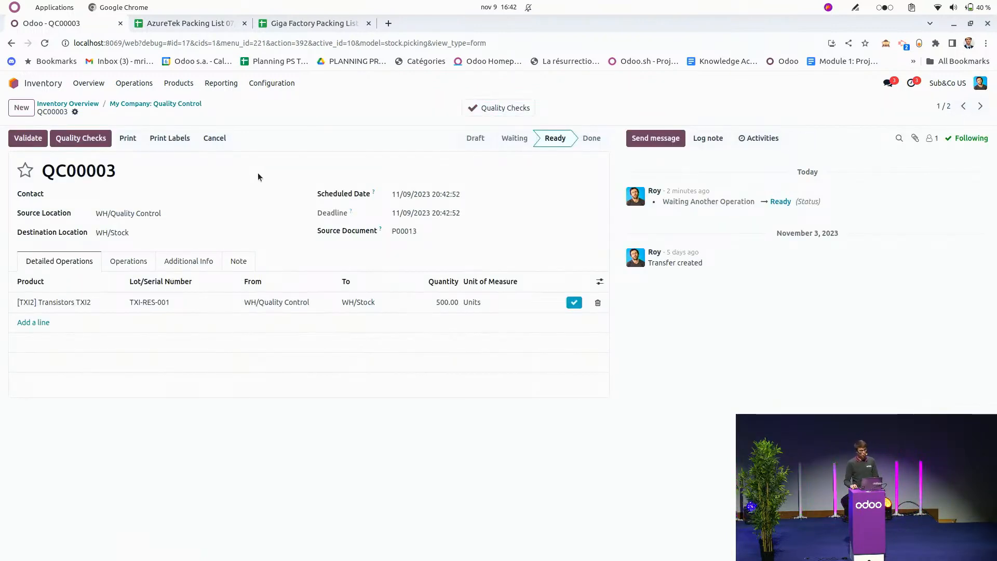
# Pass the quality check of TXI2 transistor lot TXI-RES-001 and validate the quality control transfer.
pyautogui.click(574, 303)
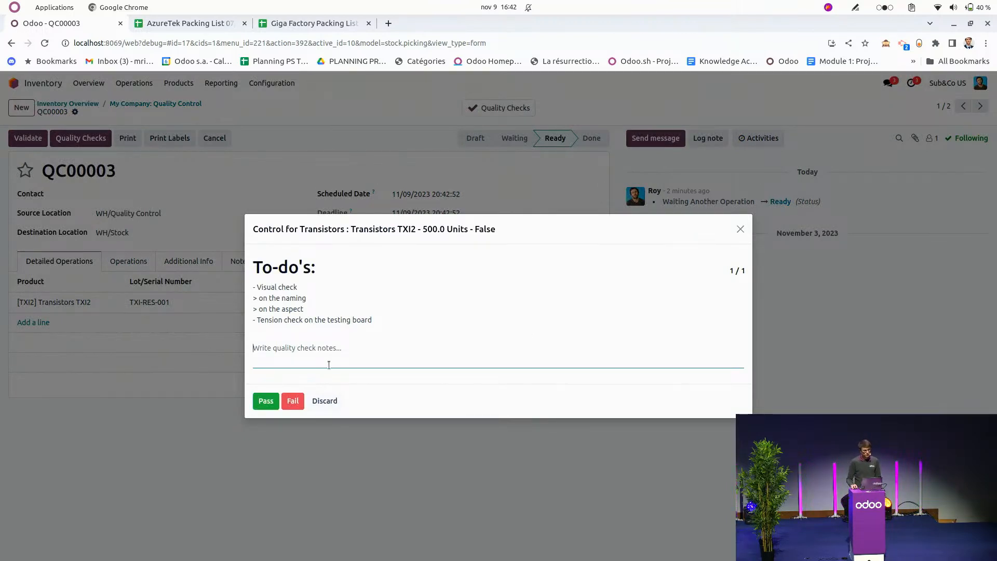
pyautogui.click(266, 401)
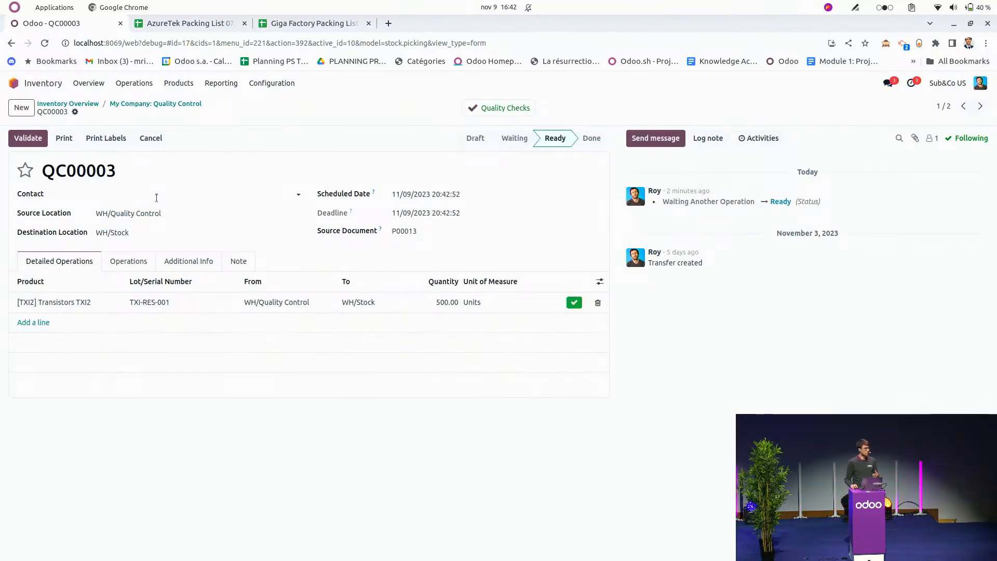
pyautogui.click(27, 138)
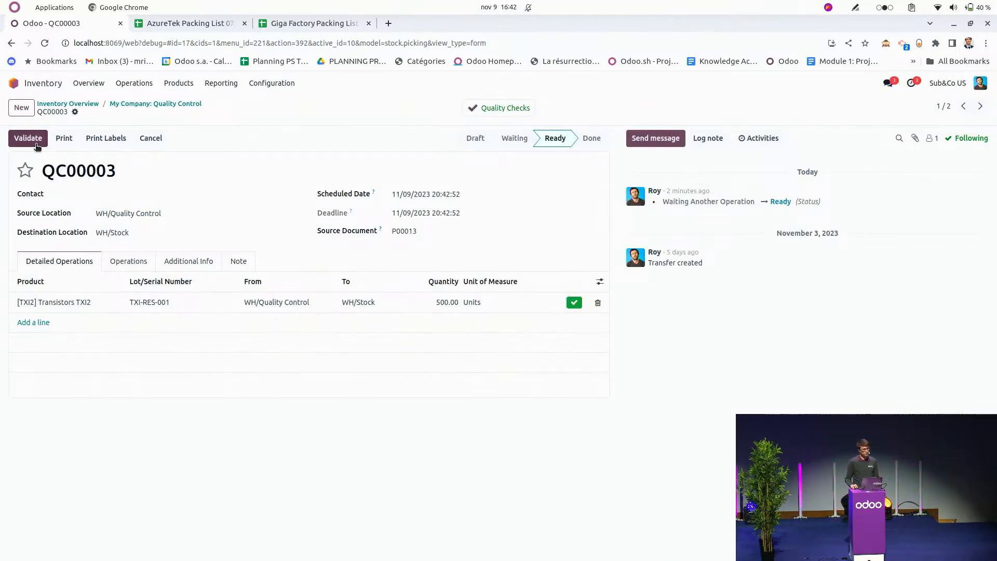
# Open the remaining quality control transfer and pass the quality checks of lots AZ000001 and AZ000002.
pyautogui.click(190, 104)
pyautogui.click(102, 161)
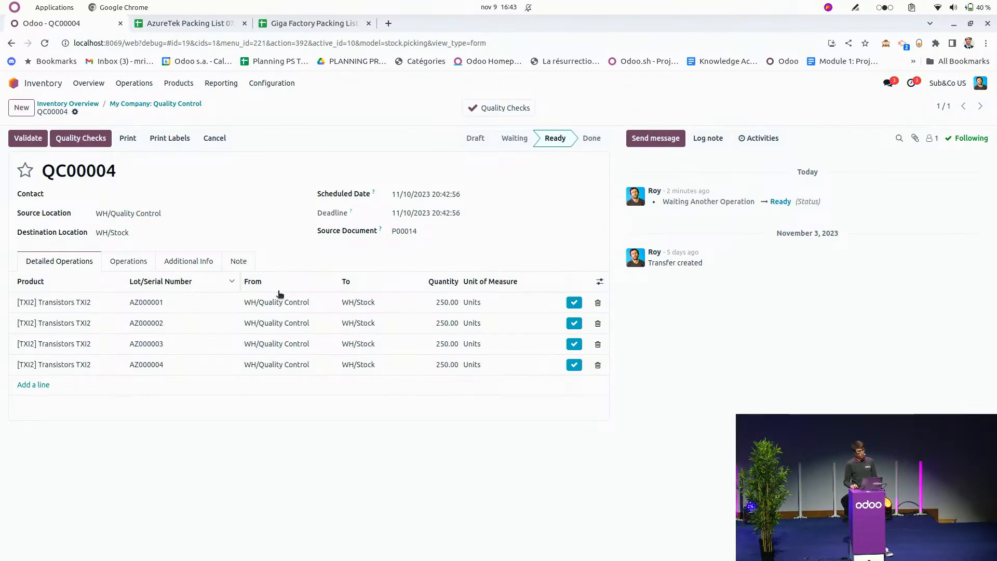
pyautogui.click(575, 304)
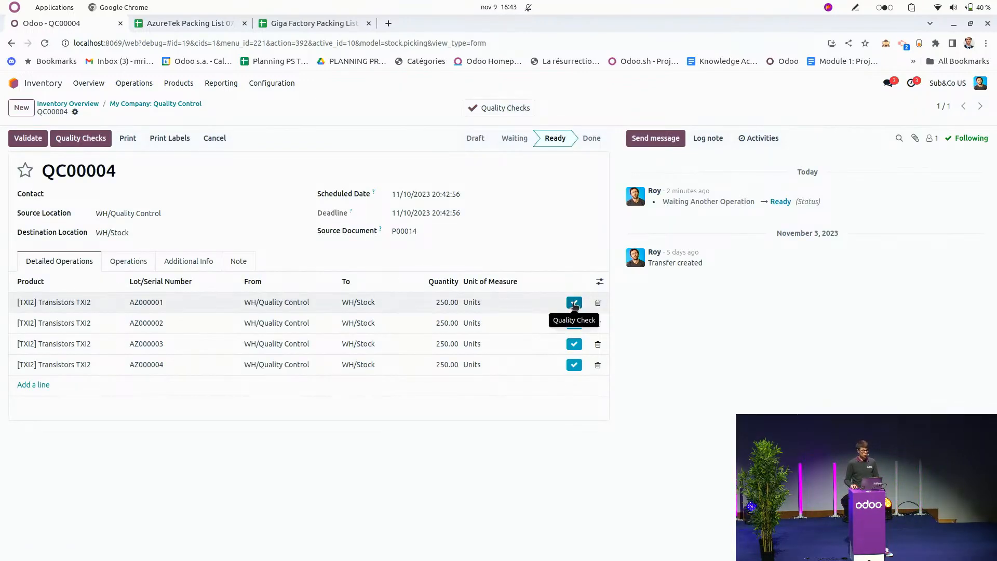
pyautogui.click(264, 401)
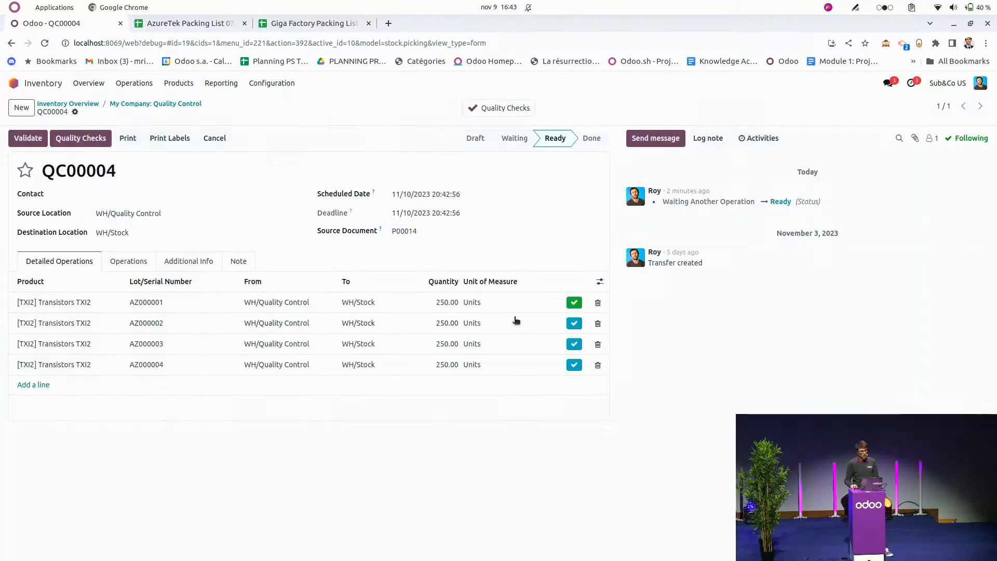
pyautogui.click(574, 323)
pyautogui.click(264, 401)
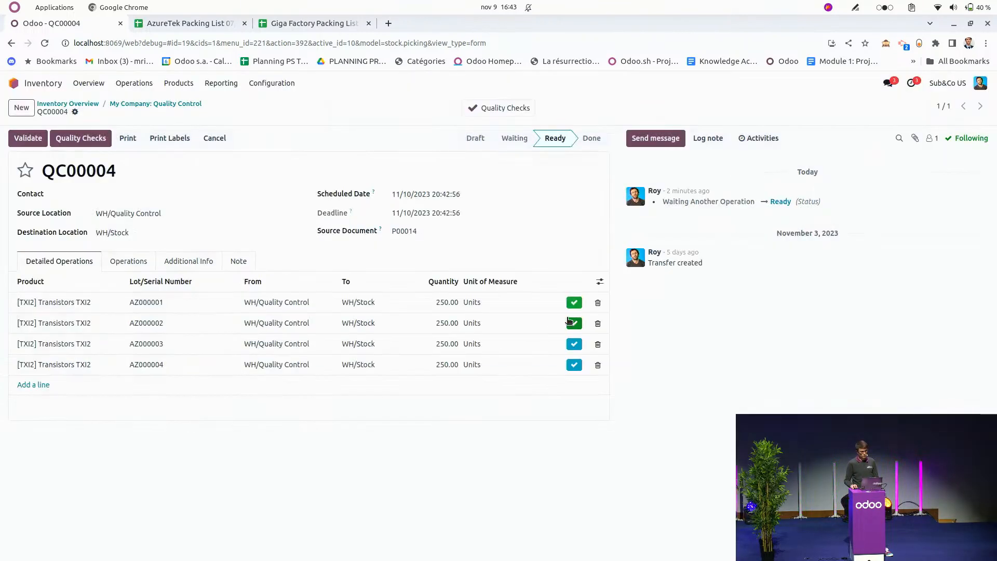
# Fail the quality check of transistor lot AZ000003 with the note "tension which is not," and failure location WH/Temp Inspection.
pyautogui.click(574, 344)
pyautogui.click(328, 343)
pyautogui.write('tension which is not')
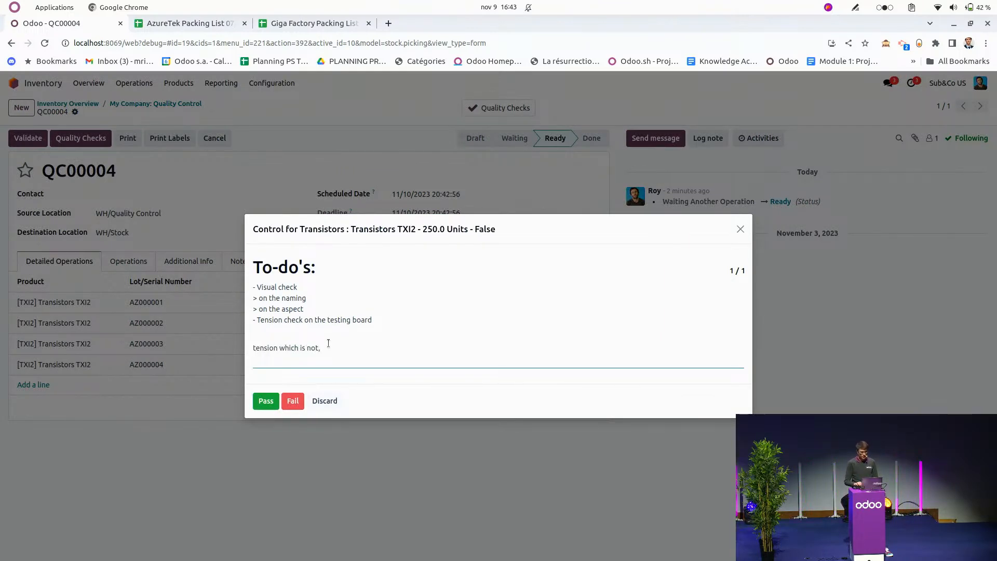
pyautogui.click(294, 406)
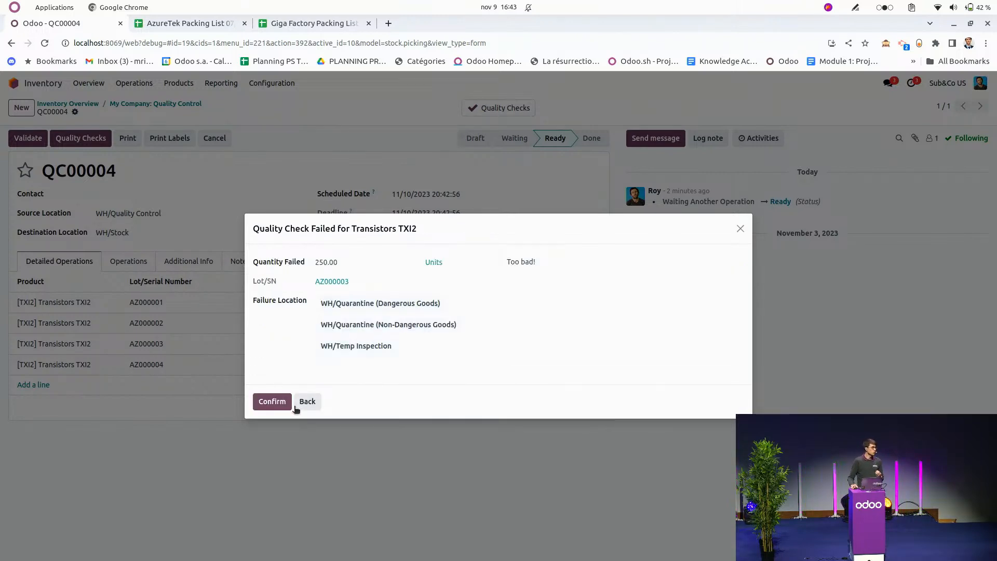
pyautogui.click(380, 349)
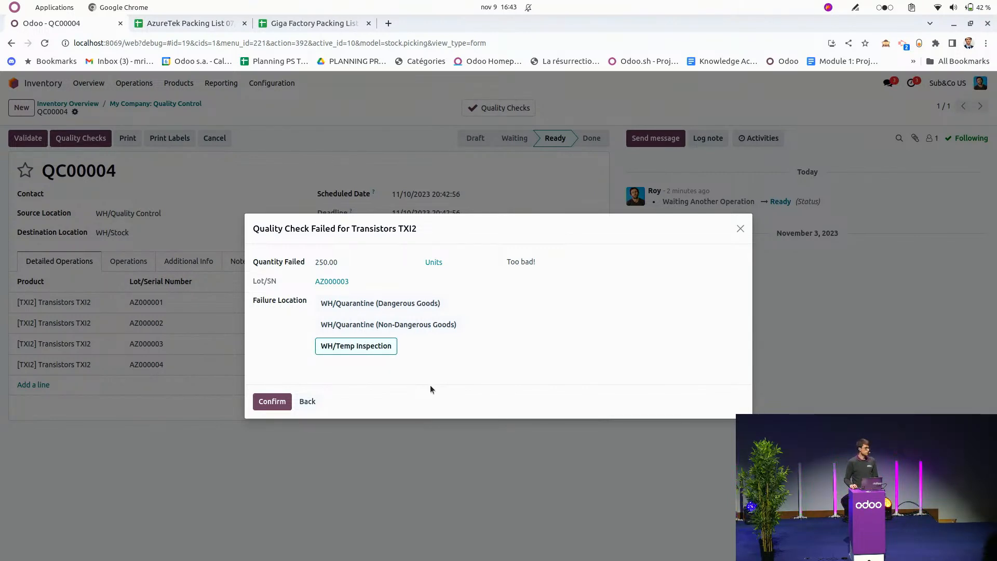
pyautogui.click(273, 402)
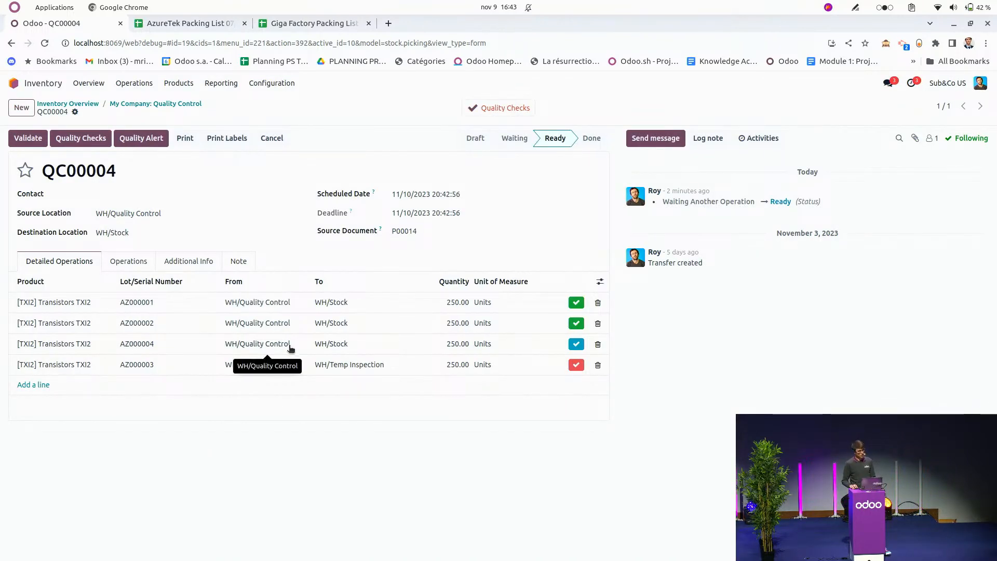
# Pass the quality check of transistor lot AZ000004 and validate the quality control transfer.
pyautogui.click(580, 347)
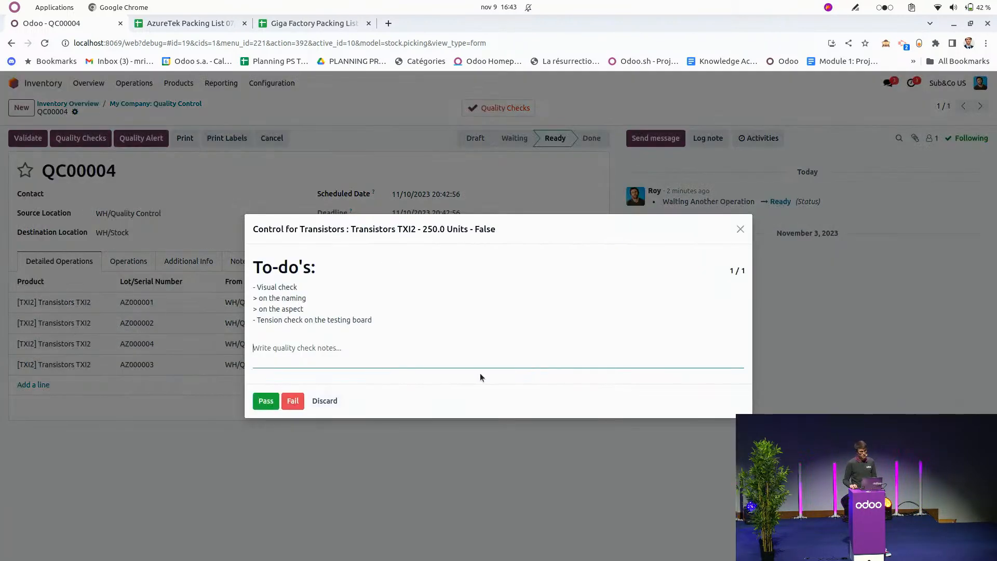
pyautogui.click(274, 403)
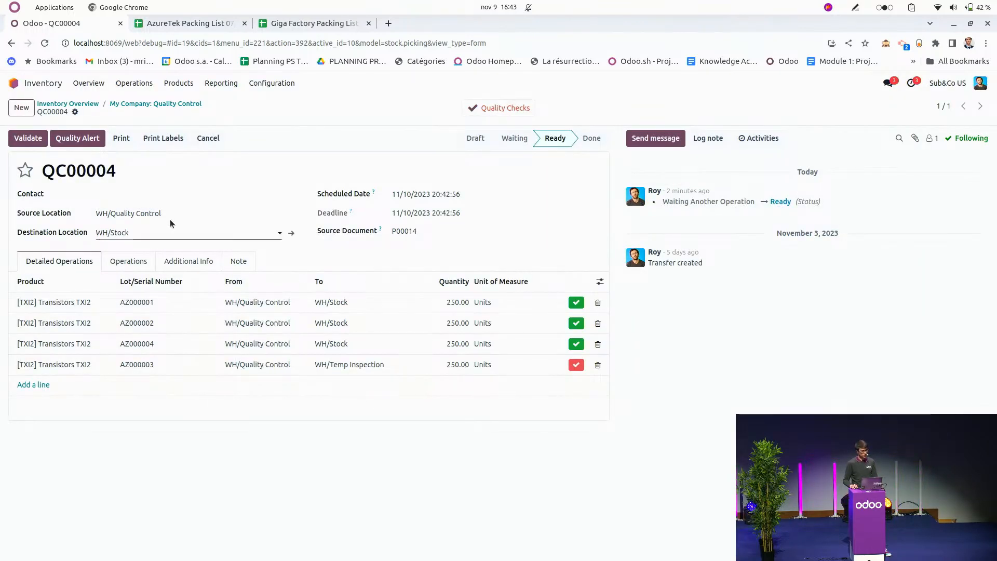
pyautogui.click(28, 139)
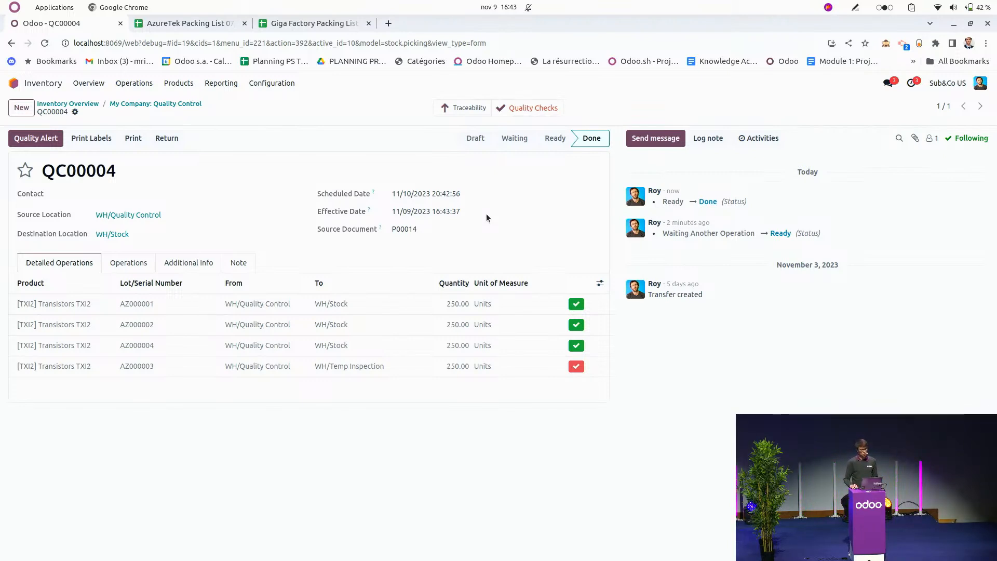
# Review the quality checks recorded for the validated transfer and return to the Inventory Overview.
pyautogui.click(557, 107)
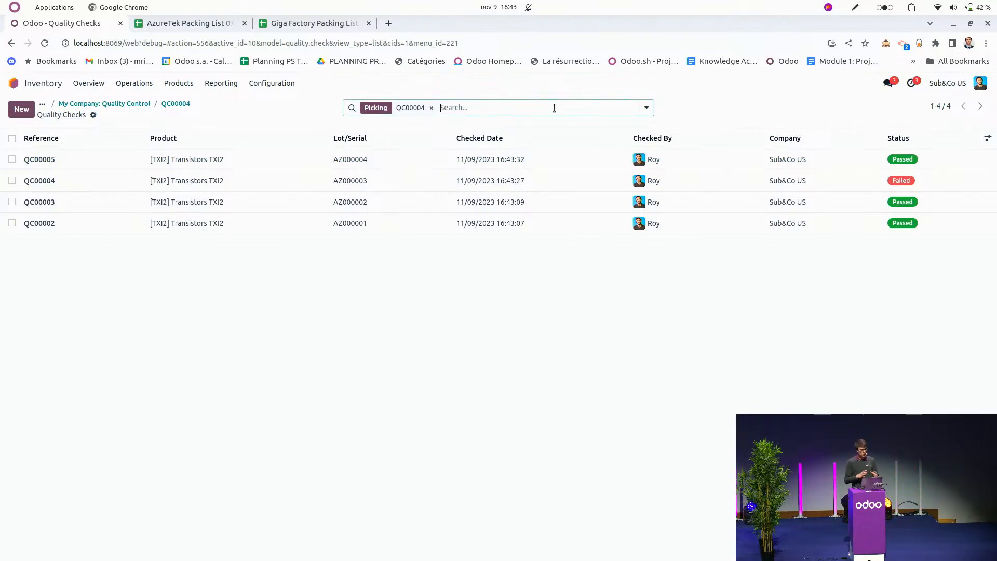
pyautogui.click(175, 104)
pyautogui.click(153, 106)
pyautogui.click(83, 104)
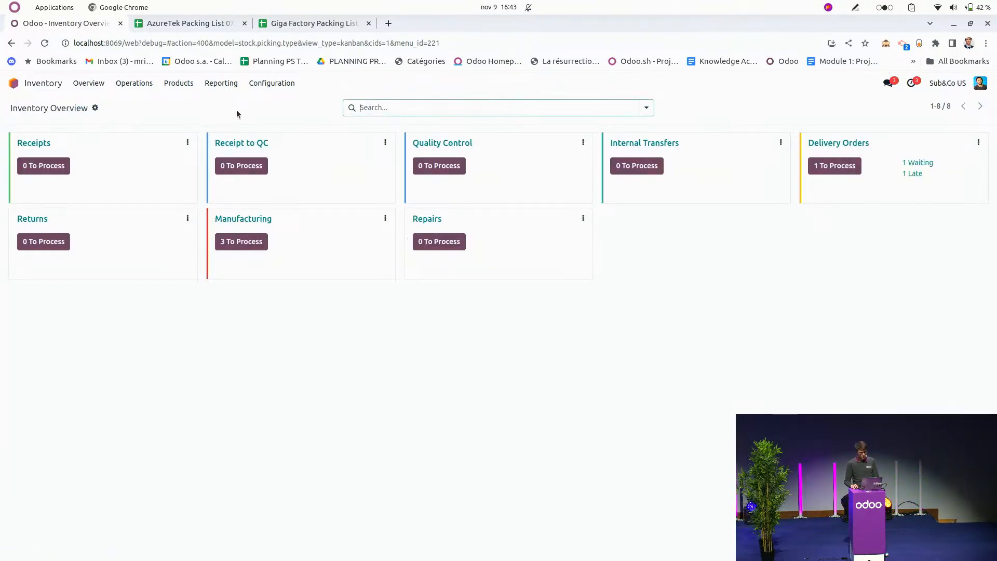
# Switch to the logistic flow presentation, show the Storage stage and return to the Odoo browser window.
pyautogui.press('super')
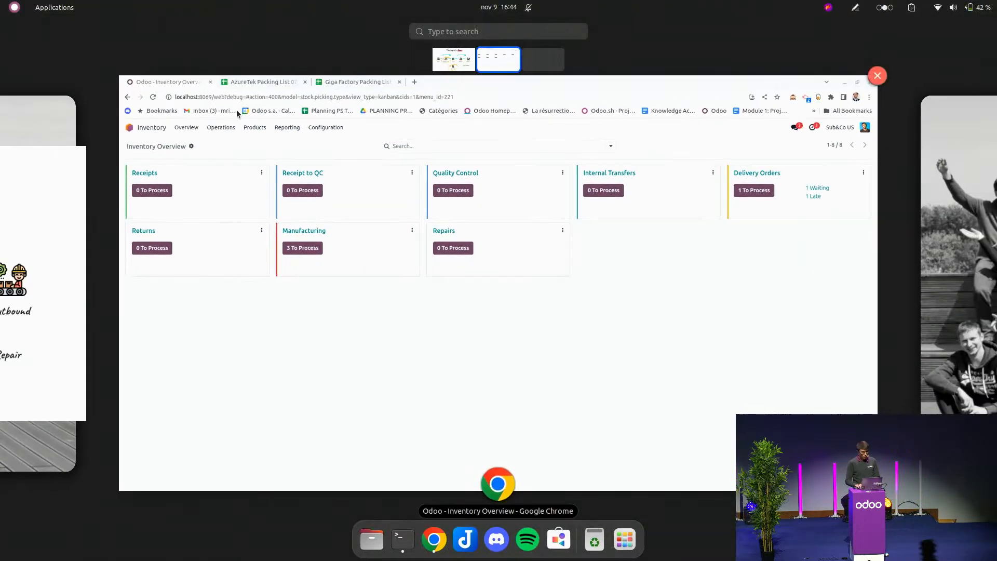
pyautogui.click(61, 207)
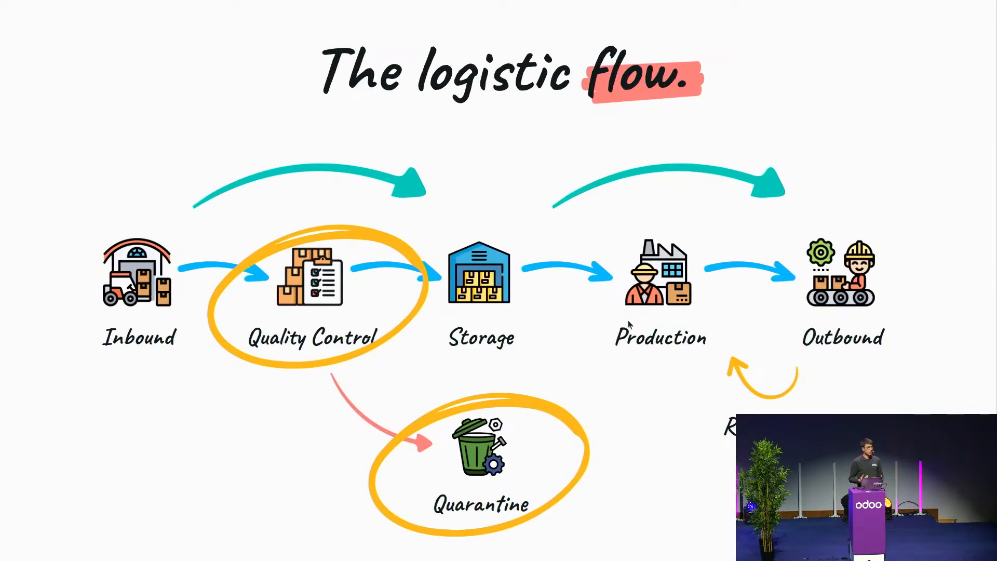
pyautogui.press('Right')
pyautogui.press('Left')
pyautogui.press('Left')
pyautogui.press('Right')
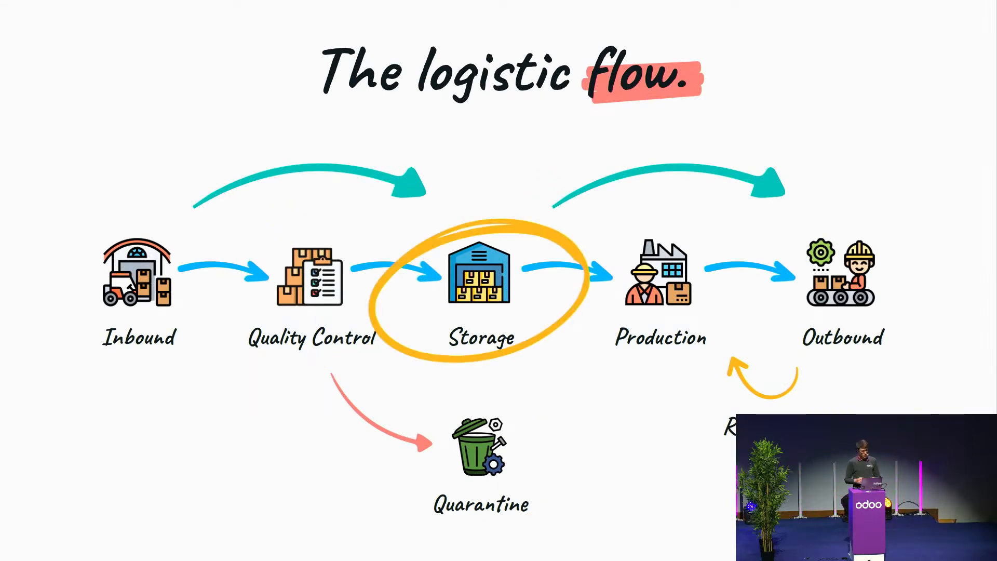
pyautogui.press('super')
pyautogui.click(990, 330)
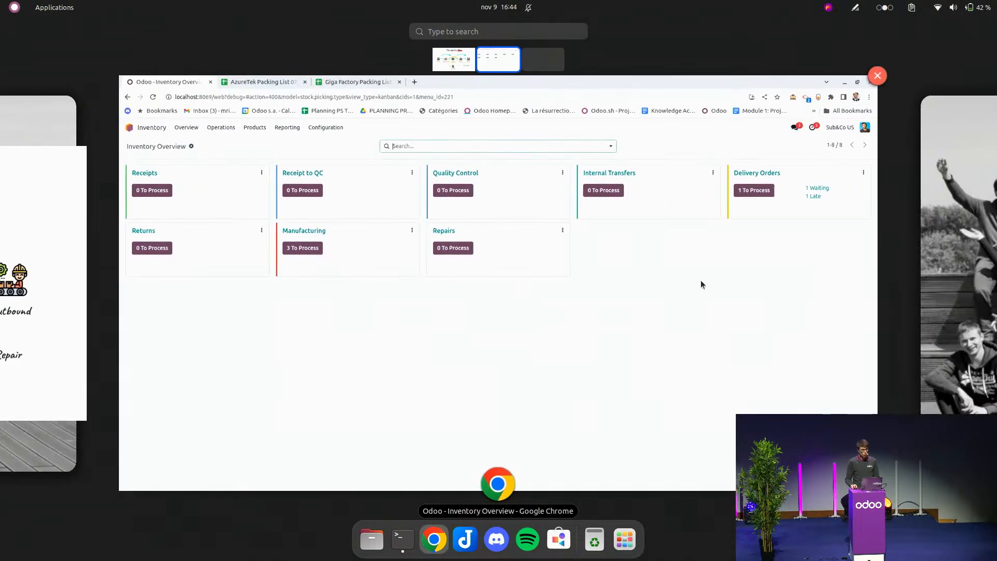
pyautogui.click(392, 170)
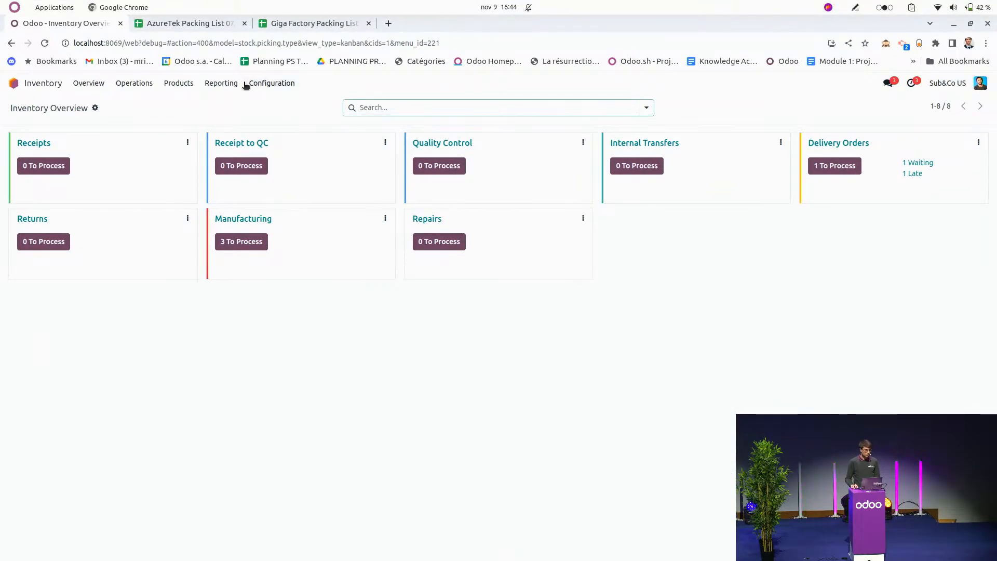
# Open the stock report by location and group it by product and, within that, by location.
pyautogui.click(221, 84)
pyautogui.click(227, 117)
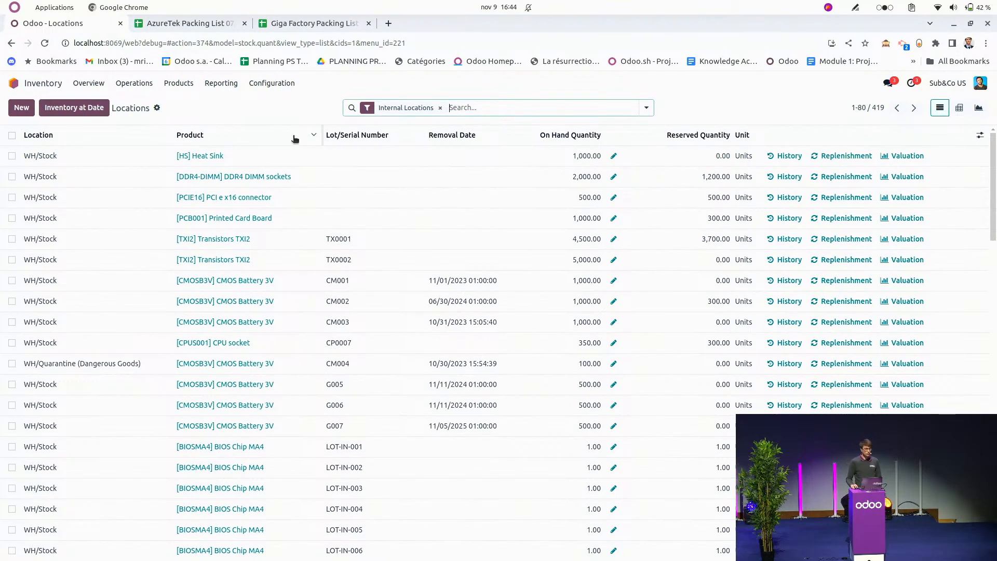
pyautogui.click(646, 107)
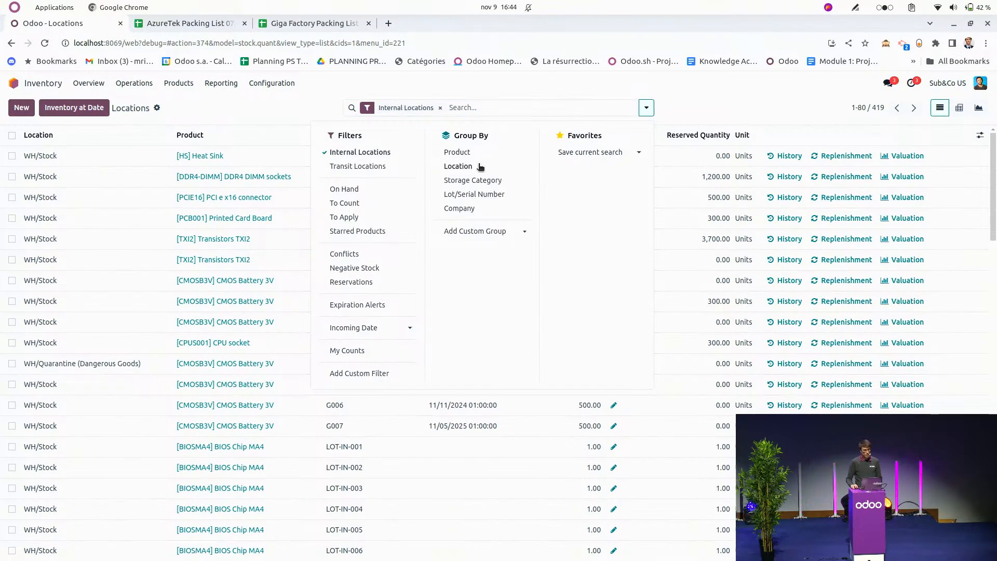
pyautogui.click(458, 166)
pyautogui.click(469, 166)
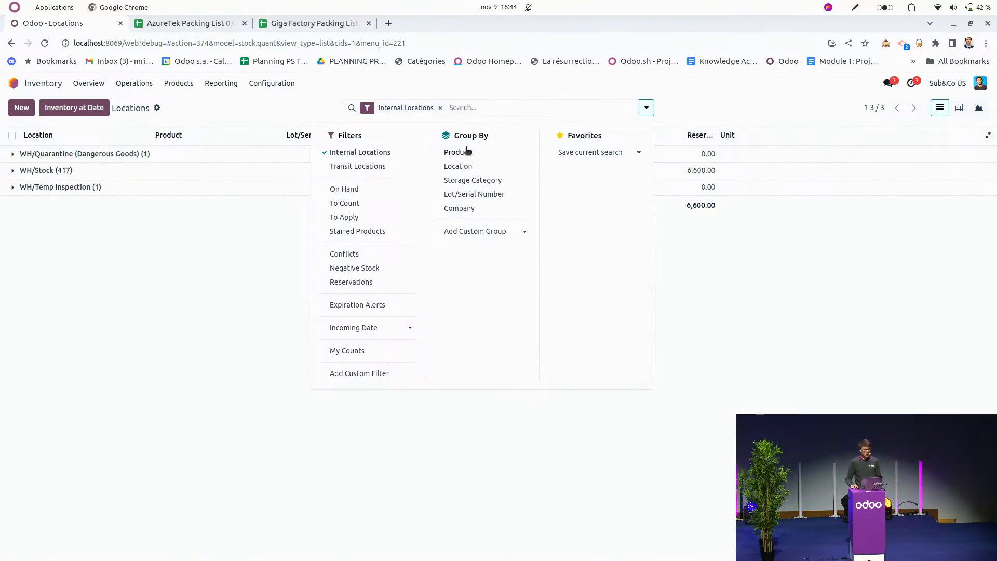
pyautogui.click(467, 152)
pyautogui.click(463, 167)
pyautogui.click(262, 86)
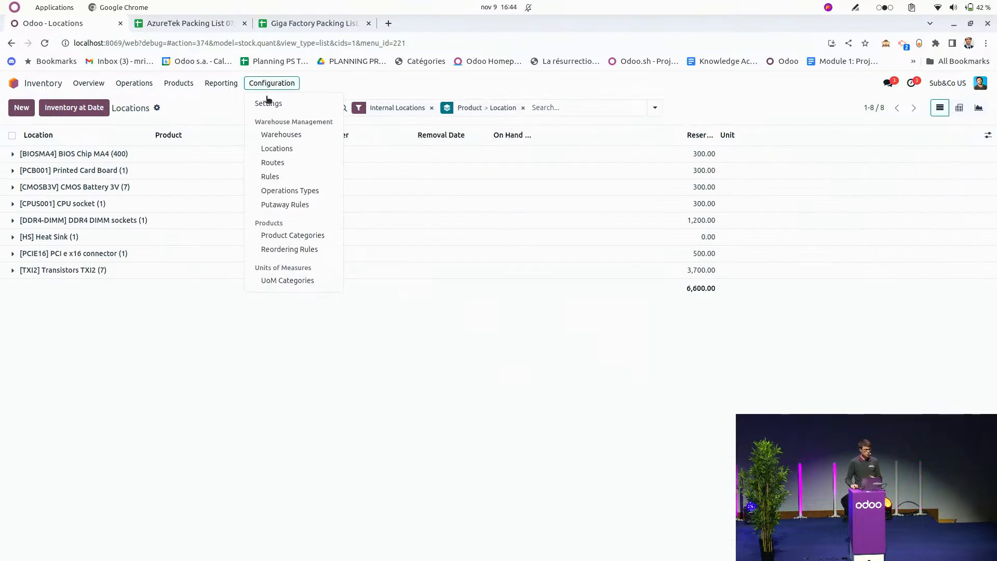
pyautogui.click(214, 108)
# Expand the TXI2 transistors and CMOS Battery 3V groups to examine their lots in each location.
pyautogui.click(115, 270)
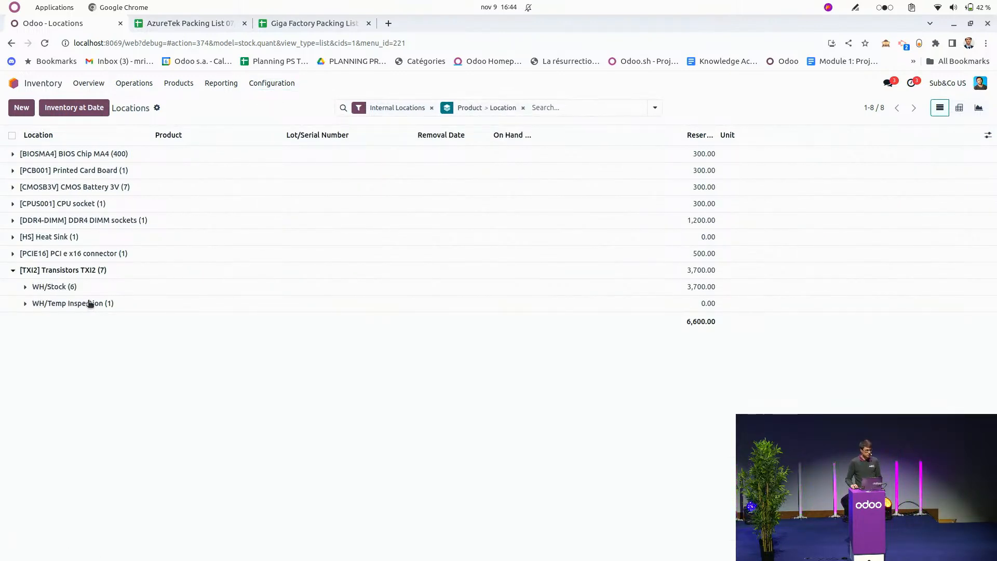
pyautogui.click(98, 305)
pyautogui.click(109, 287)
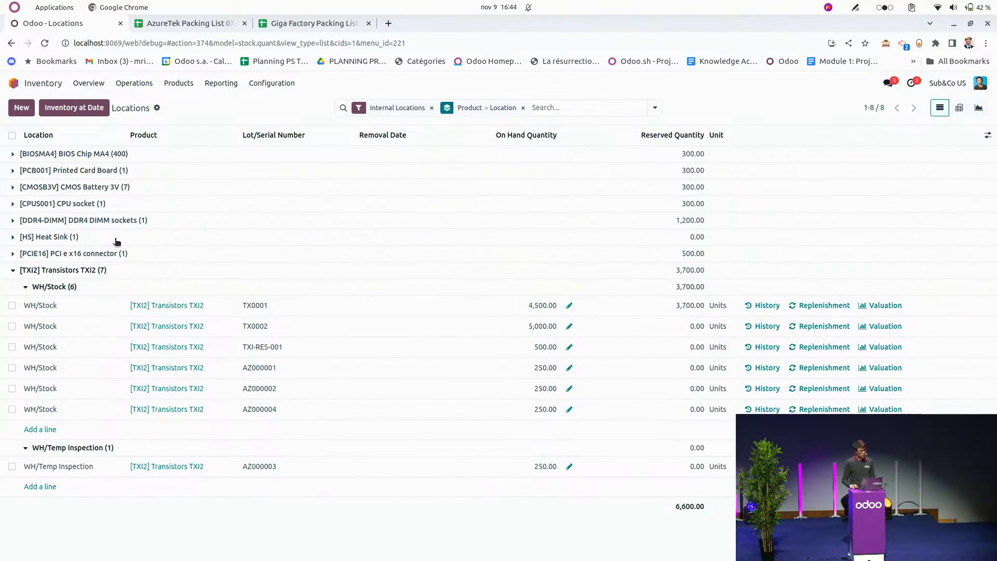
pyautogui.click(110, 188)
pyautogui.click(121, 208)
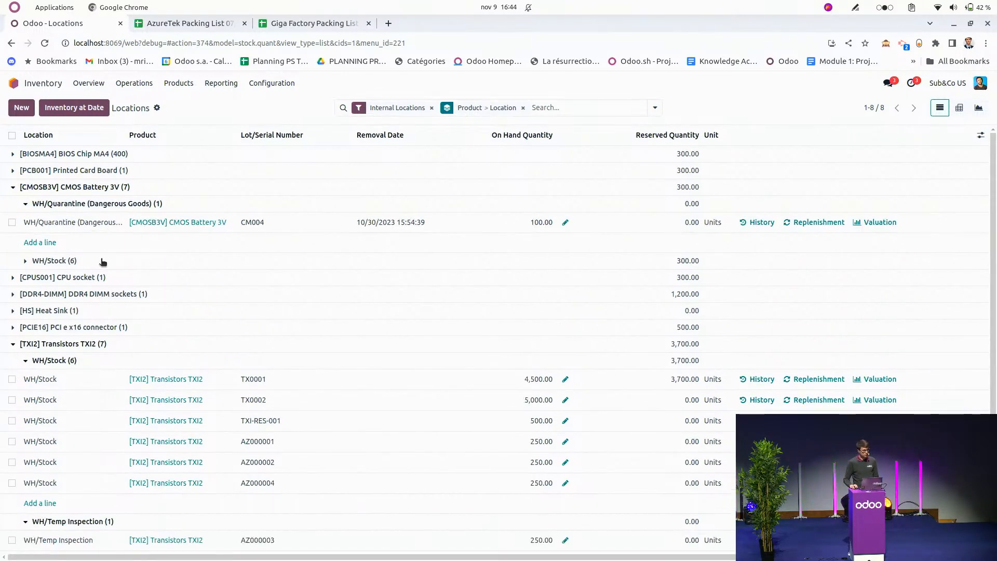
pyautogui.click(119, 264)
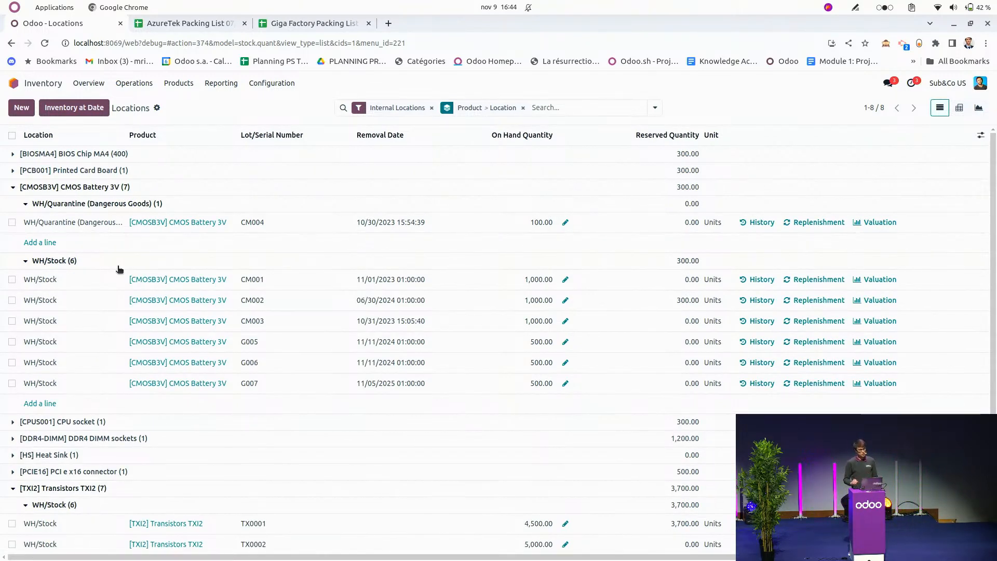
# Filter the stock report to lots with expiration alerts.
pyautogui.click(655, 107)
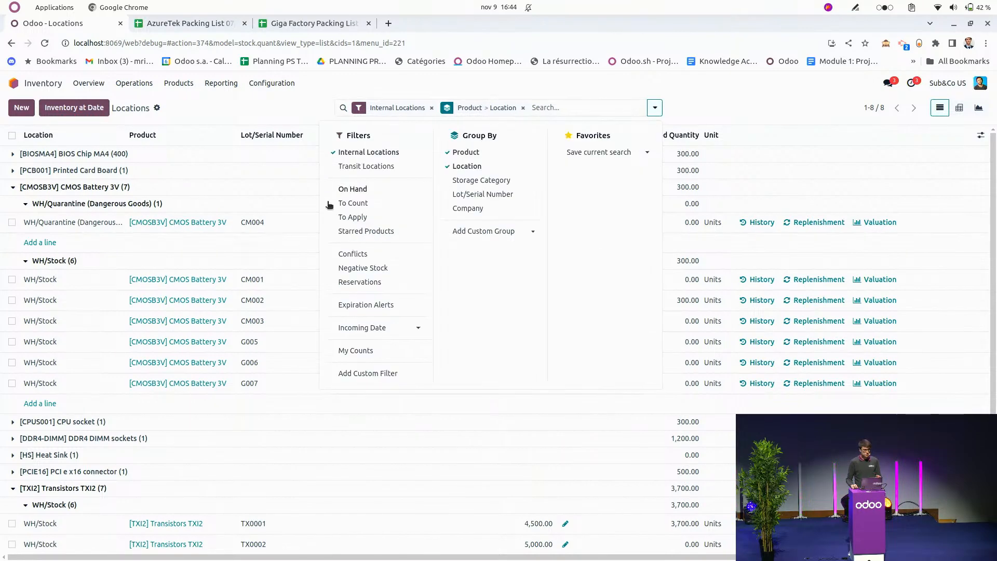
pyautogui.click(366, 305)
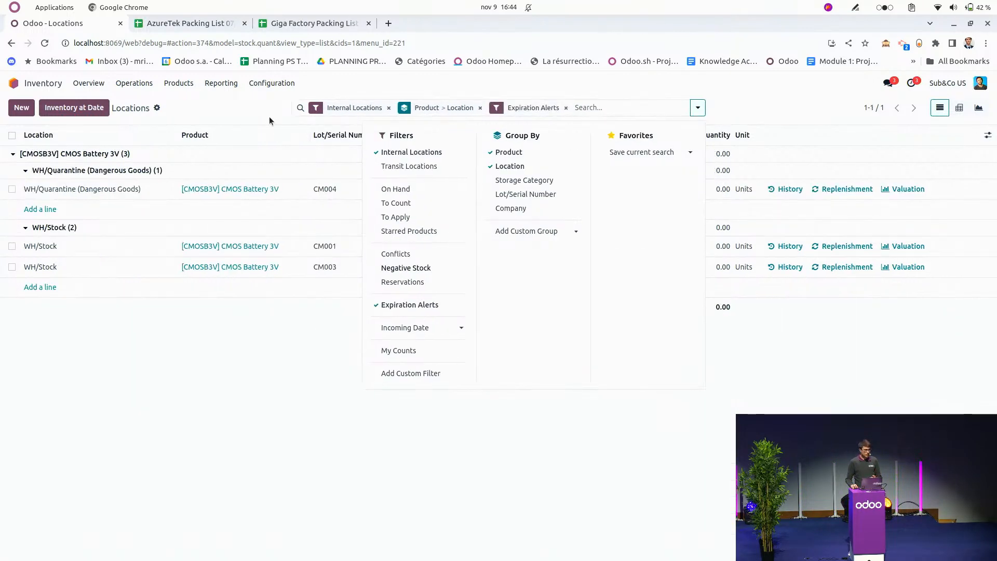
pyautogui.click(266, 108)
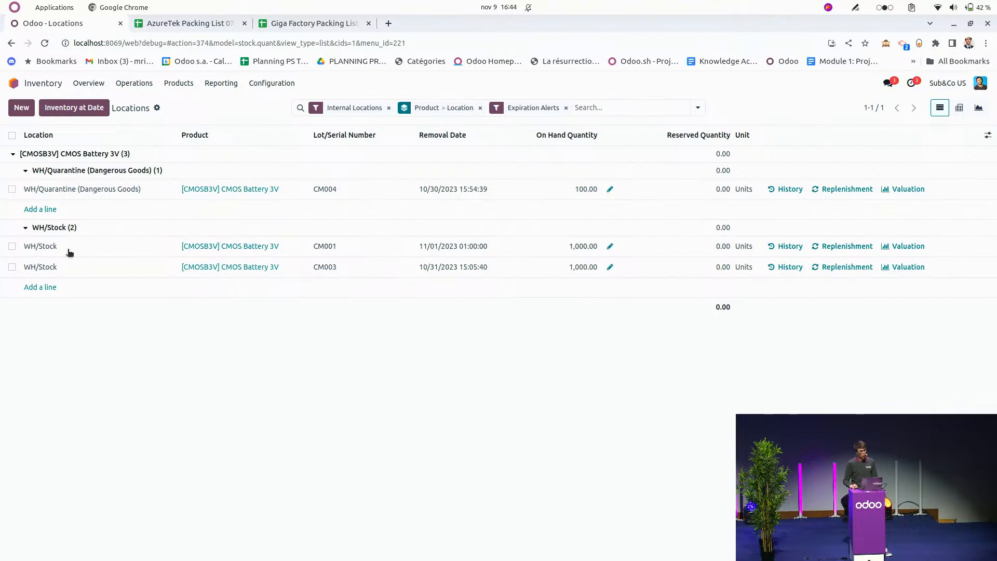
# Relocate CMOS battery lots CM001 and CM003 from WH/Stock to WH/Quarantine (Dangerous Goods).
pyautogui.click(12, 247)
pyautogui.click(12, 267)
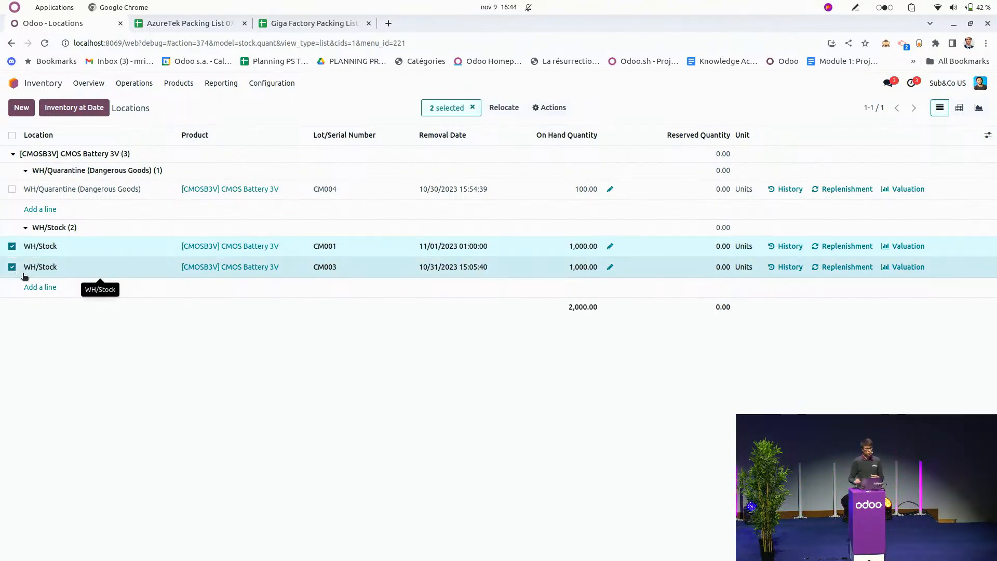
pyautogui.click(502, 110)
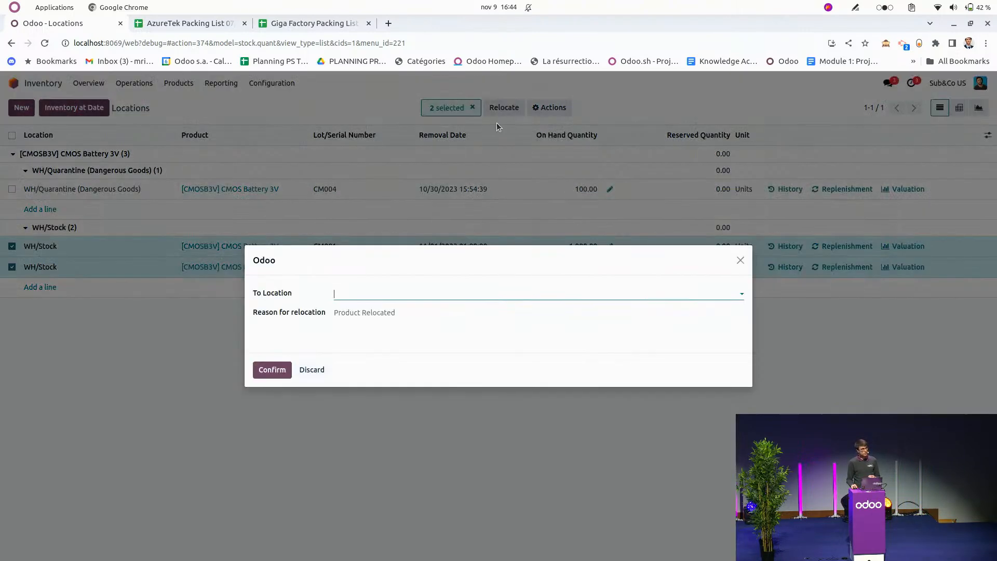
pyautogui.click(369, 294)
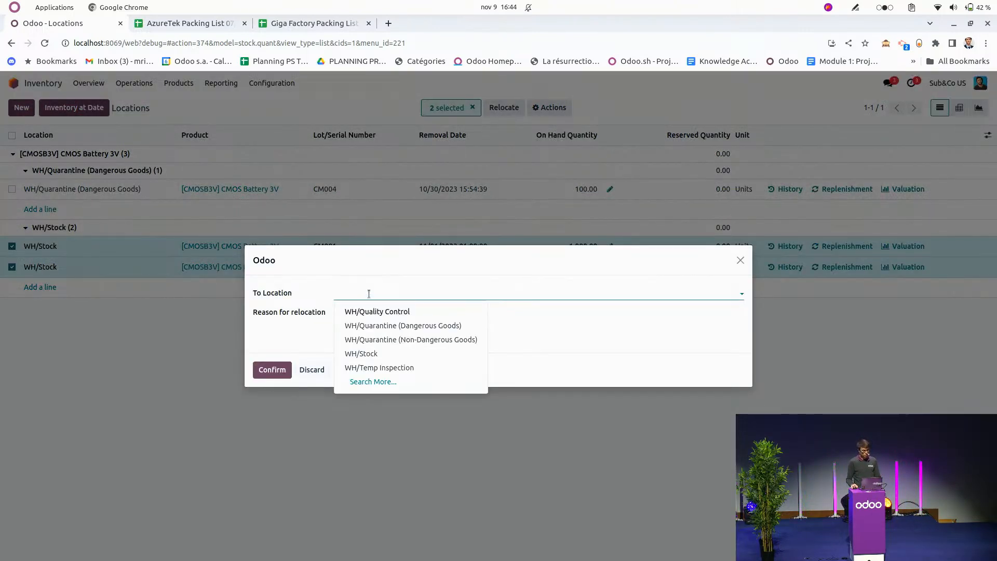
pyautogui.click(384, 324)
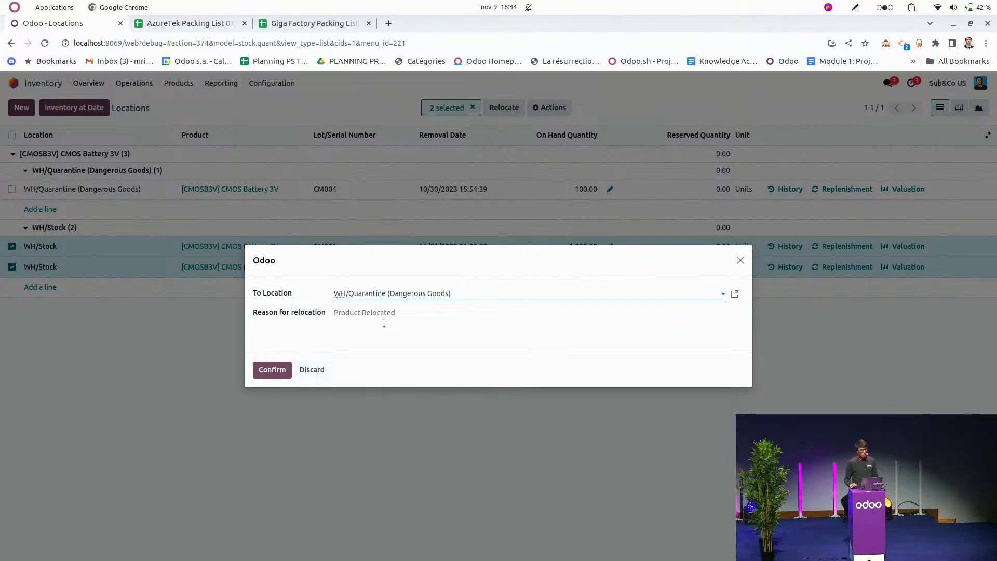
pyautogui.click(274, 370)
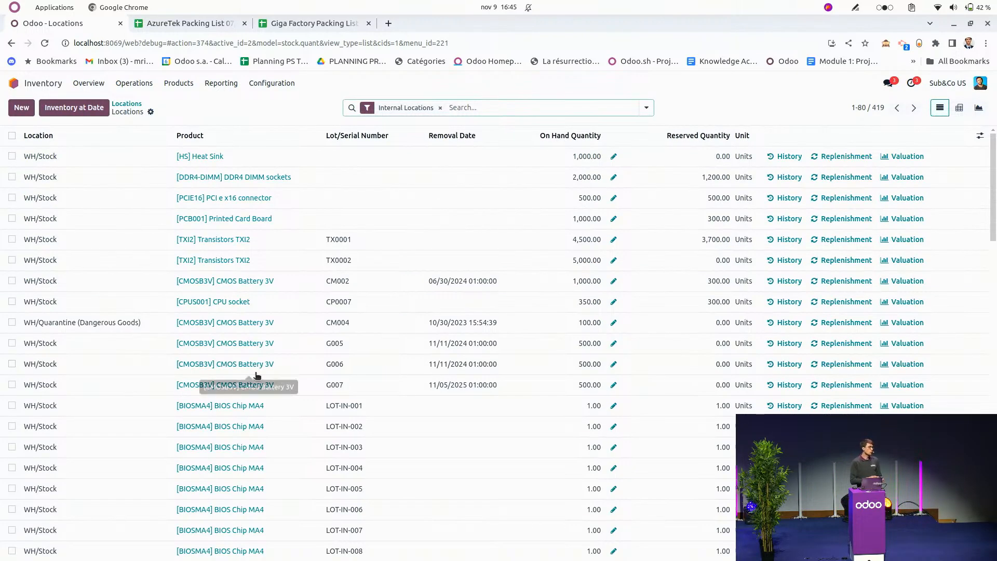
# Search the stock locations for product CMOS Battery 3V and group the lots by location.
pyautogui.write('cmos')
pyautogui.press('Right')
pyautogui.press('Down')
pyautogui.press('Return')
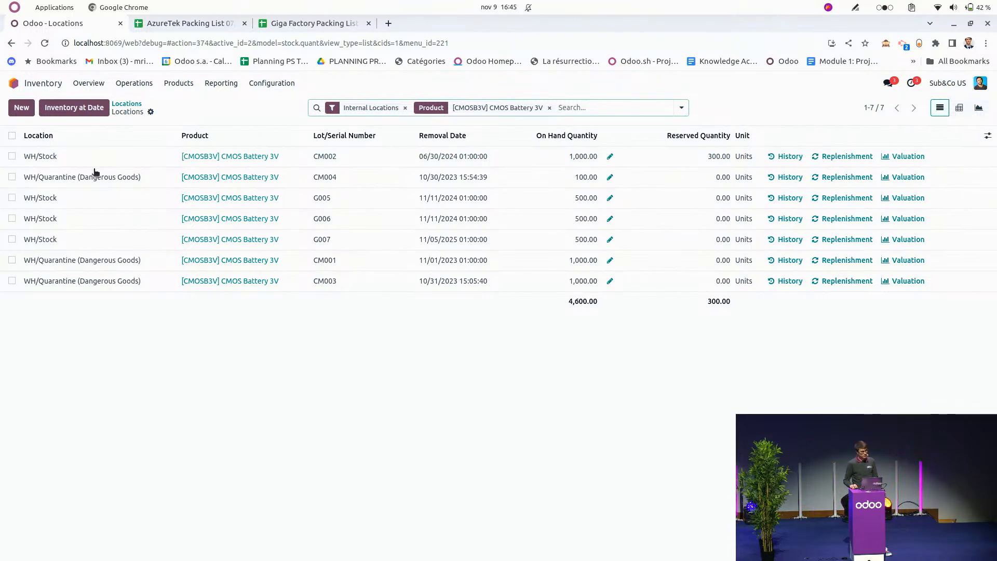
pyautogui.click(681, 108)
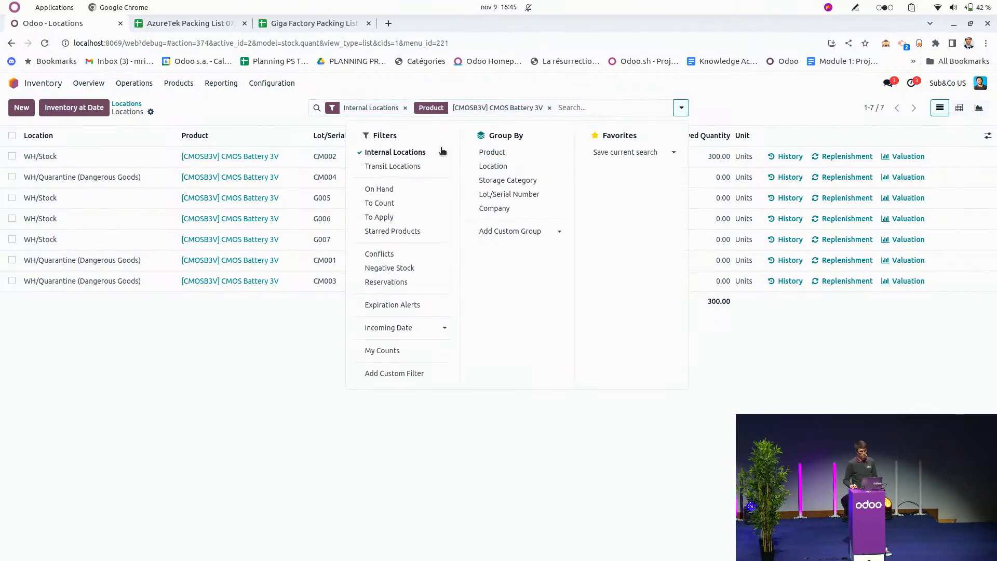
pyautogui.click(494, 166)
pyautogui.click(227, 109)
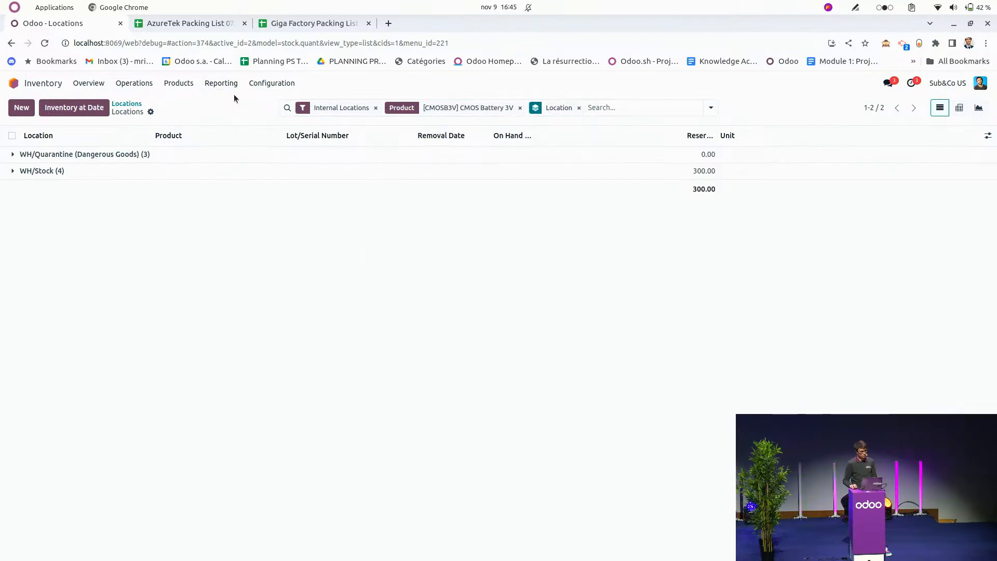
# Open the lots of CMOS Battery 3V from its product record and move lot CM001 from WH/Quarantine (Dangerous Goods) to WH/Stock.
pyautogui.click(179, 84)
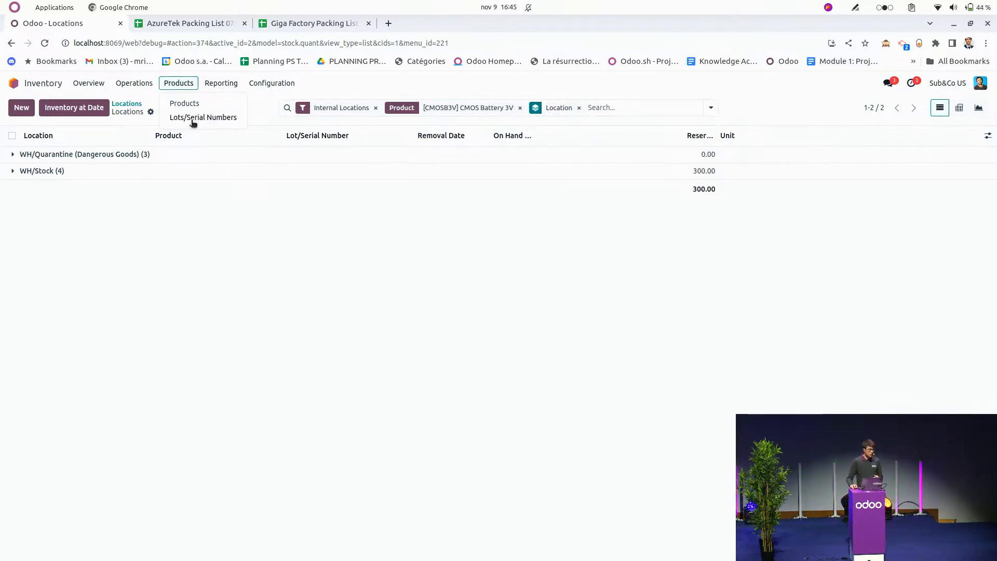
pyautogui.click(193, 119)
pyautogui.click(178, 83)
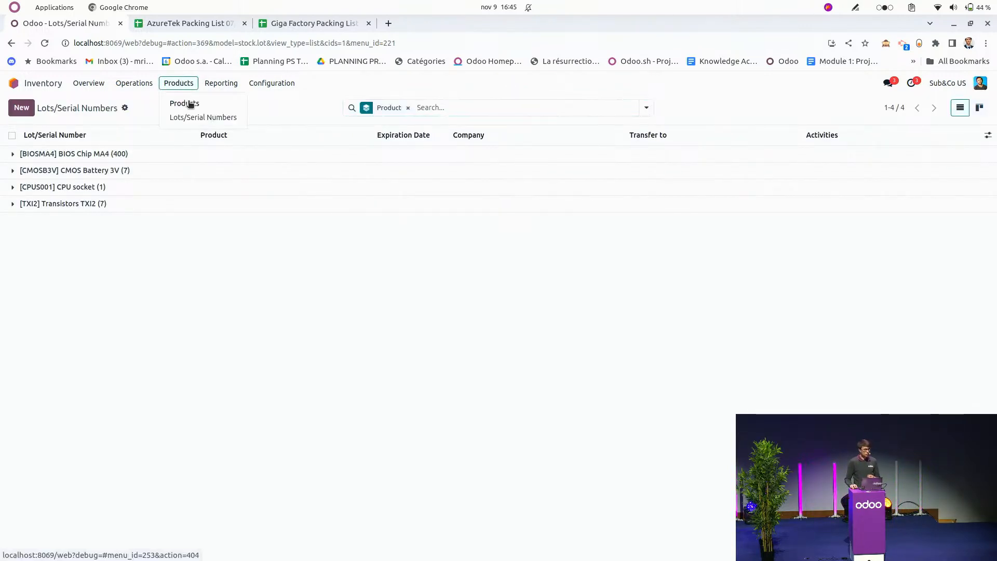
pyautogui.click(185, 104)
pyautogui.click(144, 183)
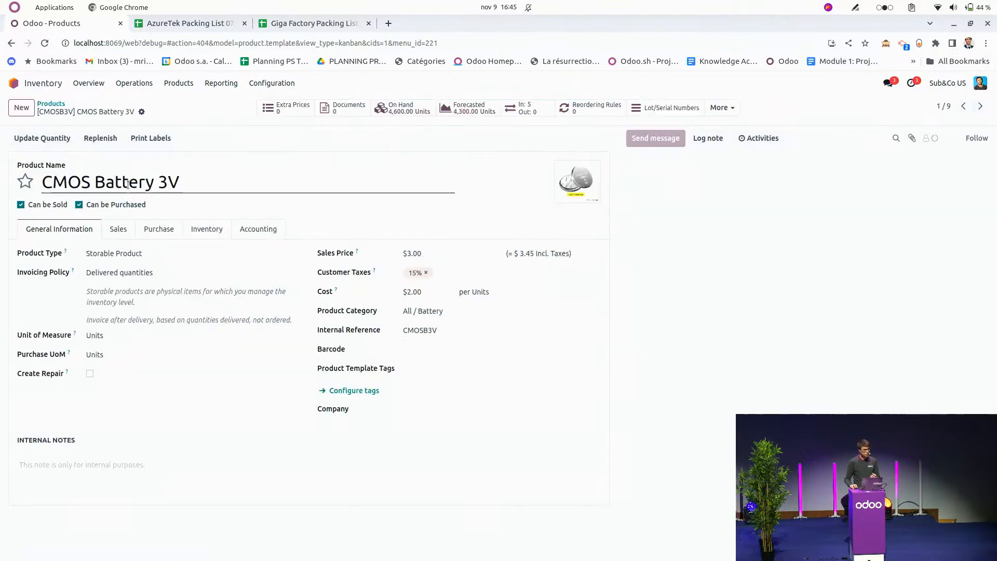
pyautogui.click(644, 110)
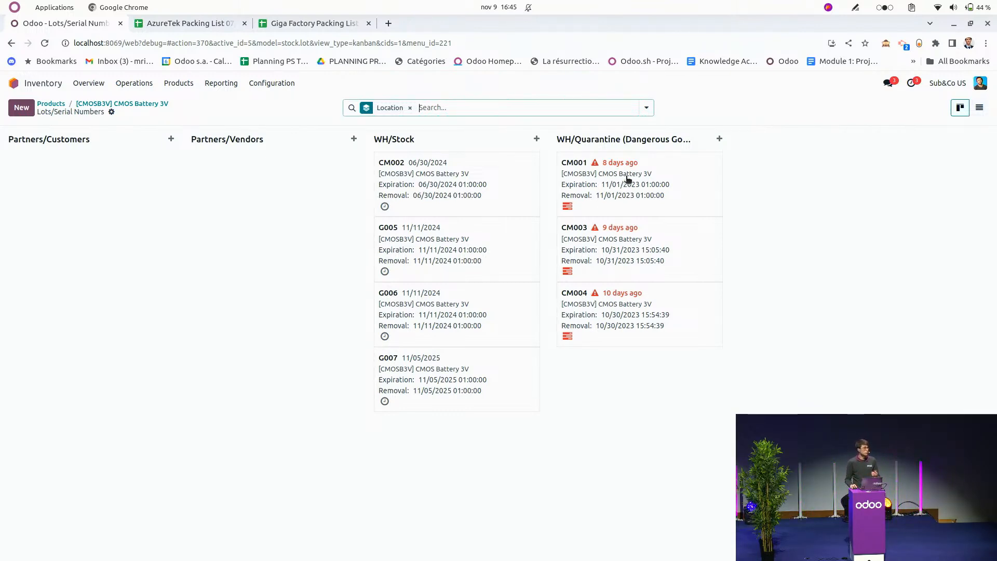
pyautogui.moveTo(635, 176); pyautogui.dragTo(431, 178)
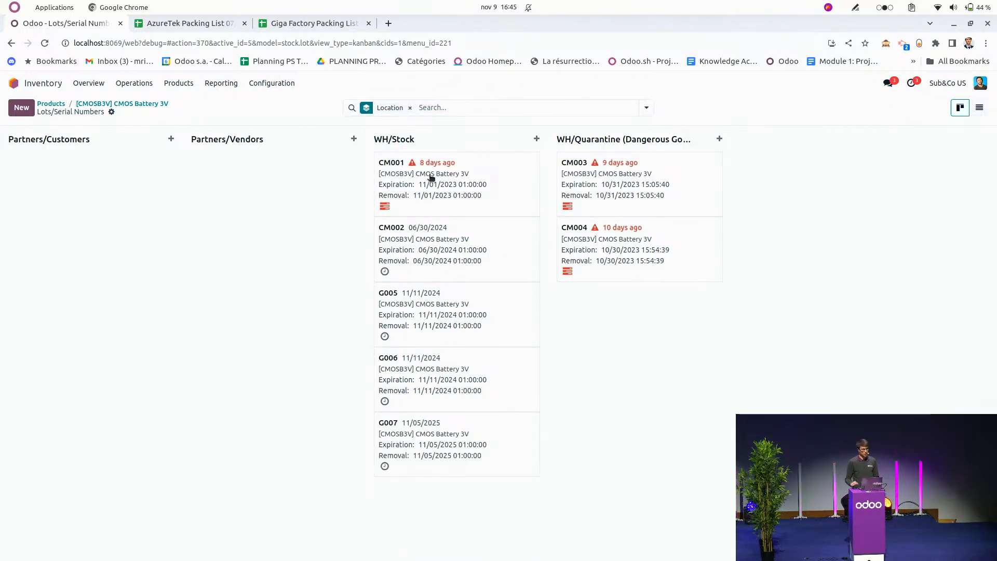
# Open the record of Transistors TXI2 lot TX0001 from the lots and serial numbers list.
pyautogui.click(89, 104)
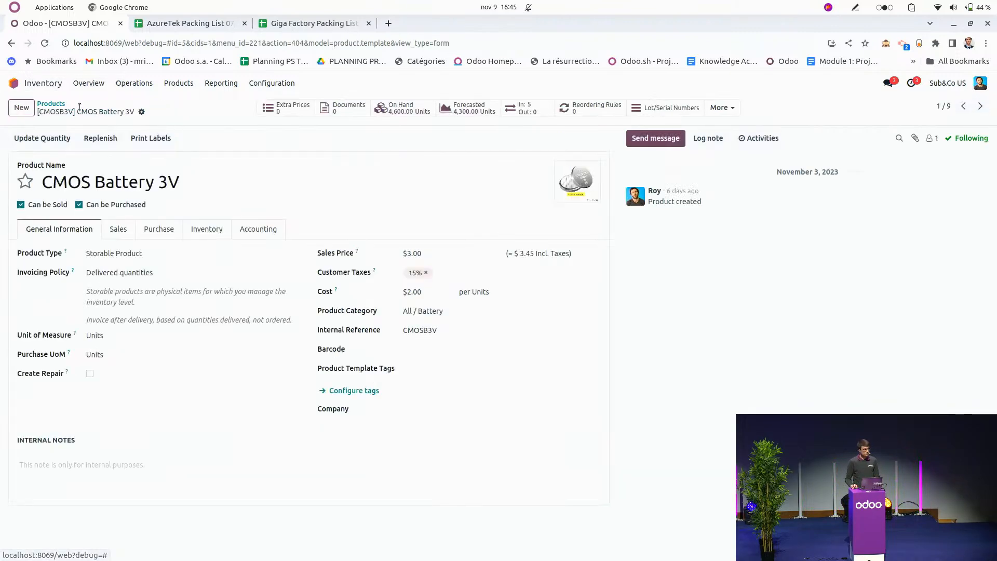
pyautogui.click(60, 104)
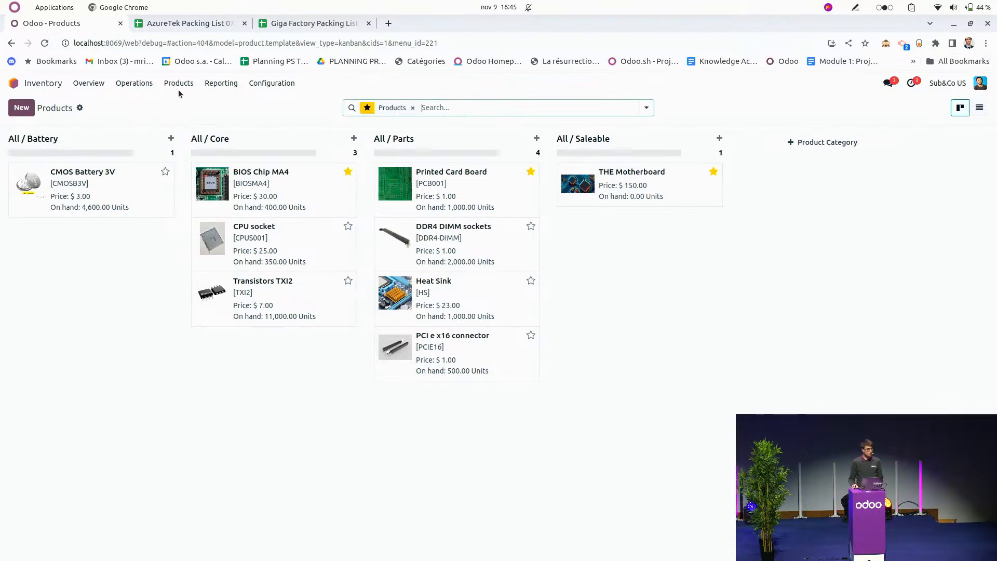
pyautogui.click(179, 85)
pyautogui.click(195, 119)
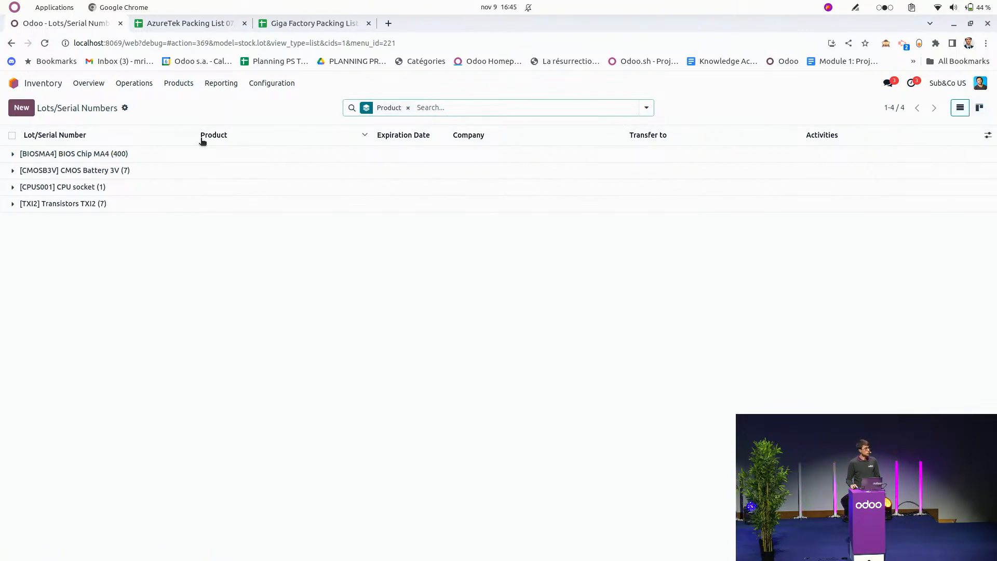
pyautogui.click(150, 207)
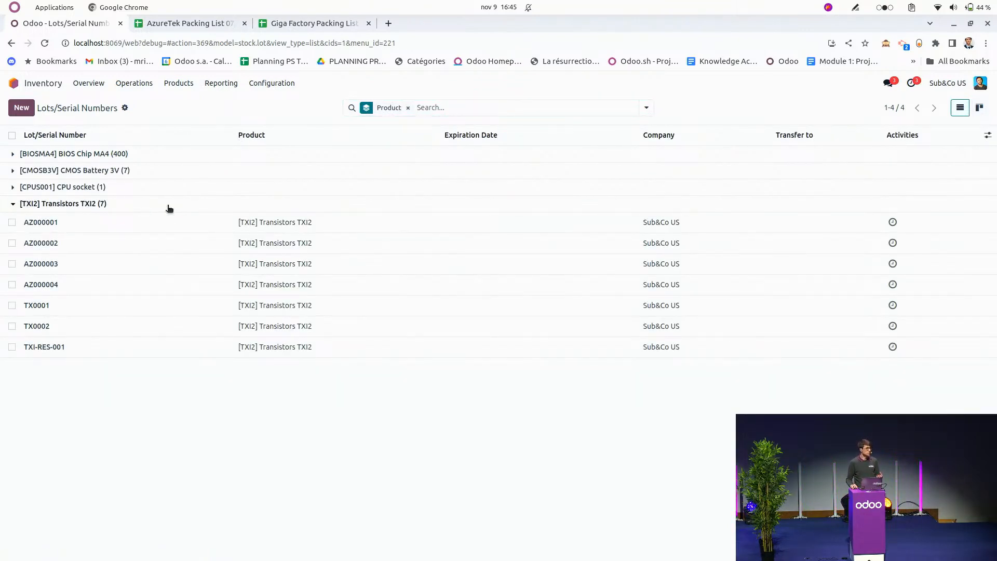
pyautogui.click(129, 311)
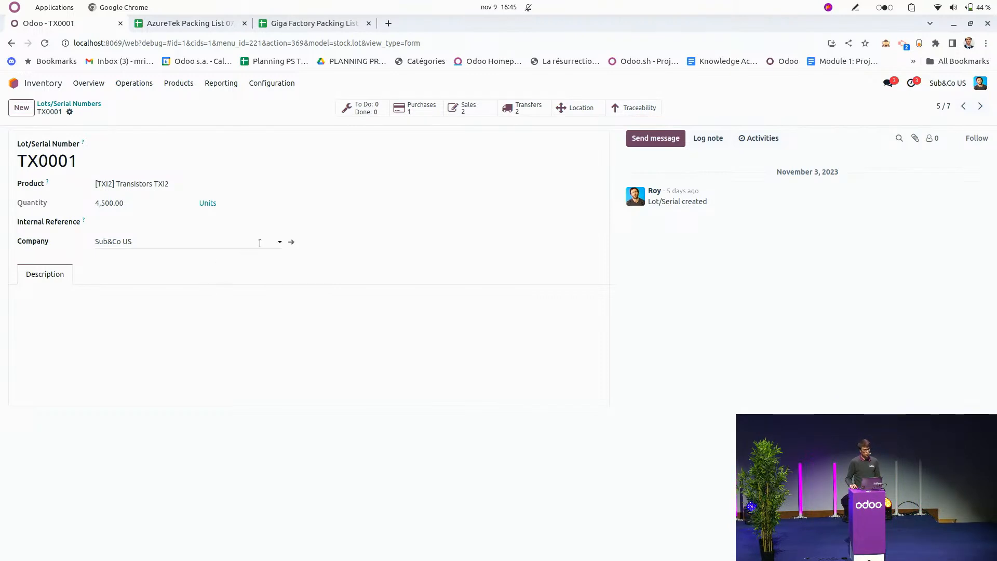
# Add a property labelled Quality to lot TX0001 and set its field type to Separator.
pyautogui.click(69, 112)
pyautogui.click(107, 182)
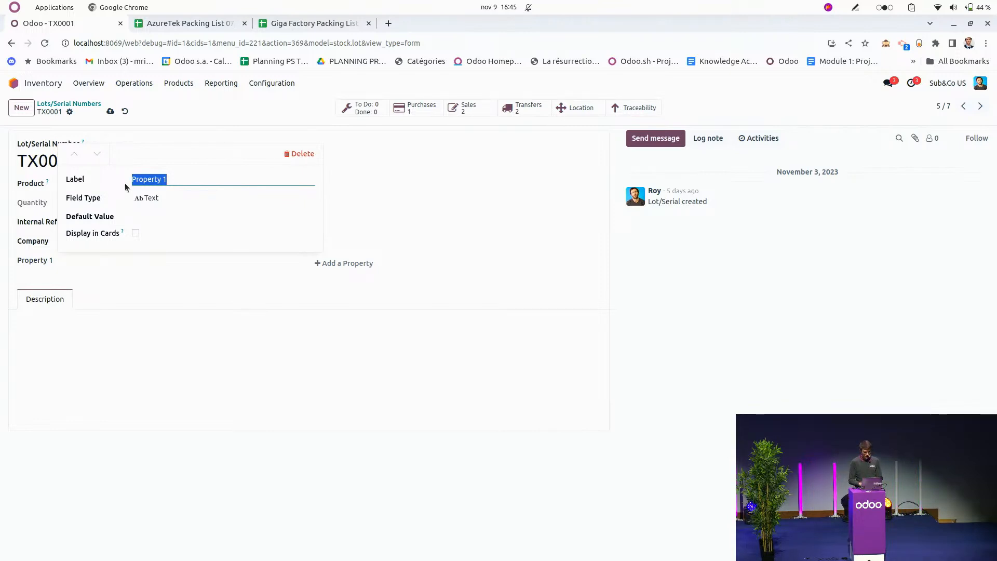
pyautogui.write('QUal')
pyautogui.press('BackSpace')
pyautogui.press('BackSpace')
pyautogui.press('BackSpace')
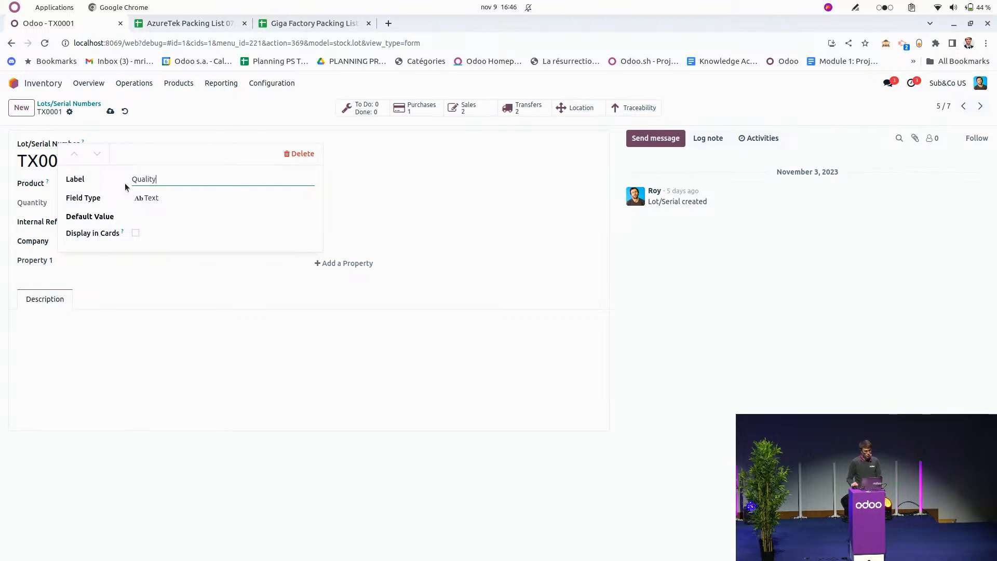
pyautogui.click(196, 198)
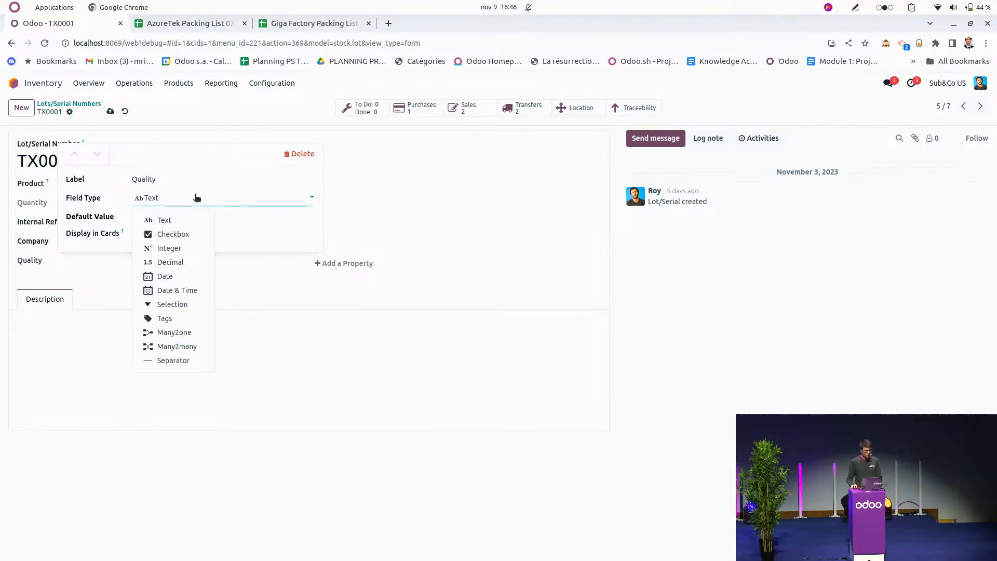
pyautogui.click(173, 360)
# Add a Selection property labelled Origin with the values Manufacturer and Aftermarket, and have it displayed in cards.
pyautogui.click(344, 282)
pyautogui.write('Origin')
pyautogui.click(166, 218)
pyautogui.click(174, 325)
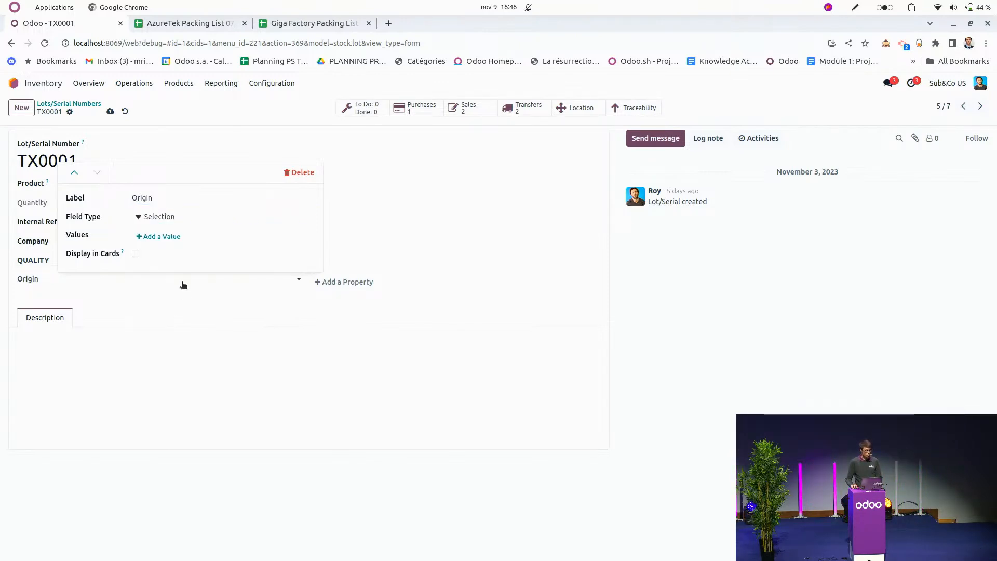
pyautogui.click(158, 237)
pyautogui.write('Manufacturer')
pyautogui.click(159, 253)
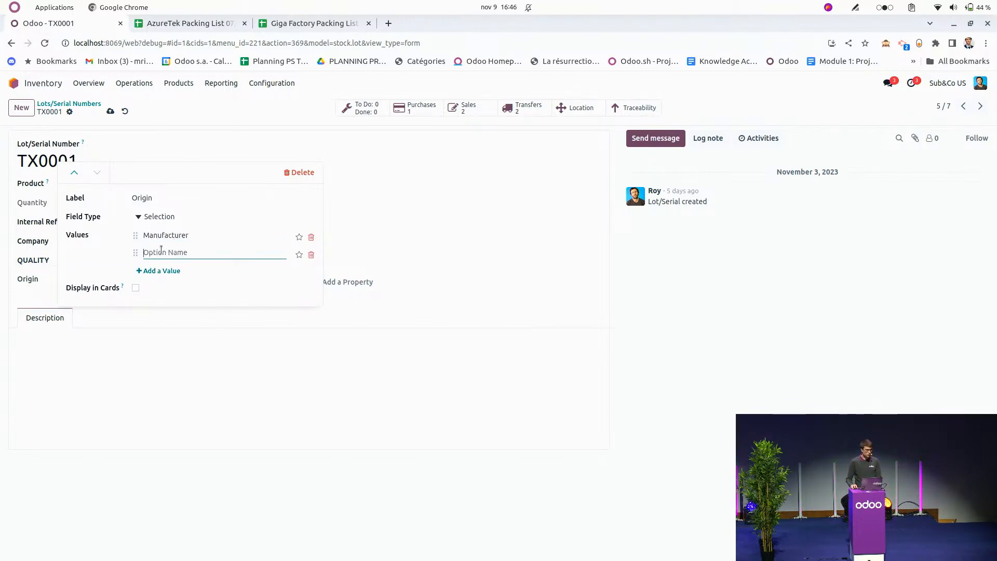
pyautogui.write('Aft')
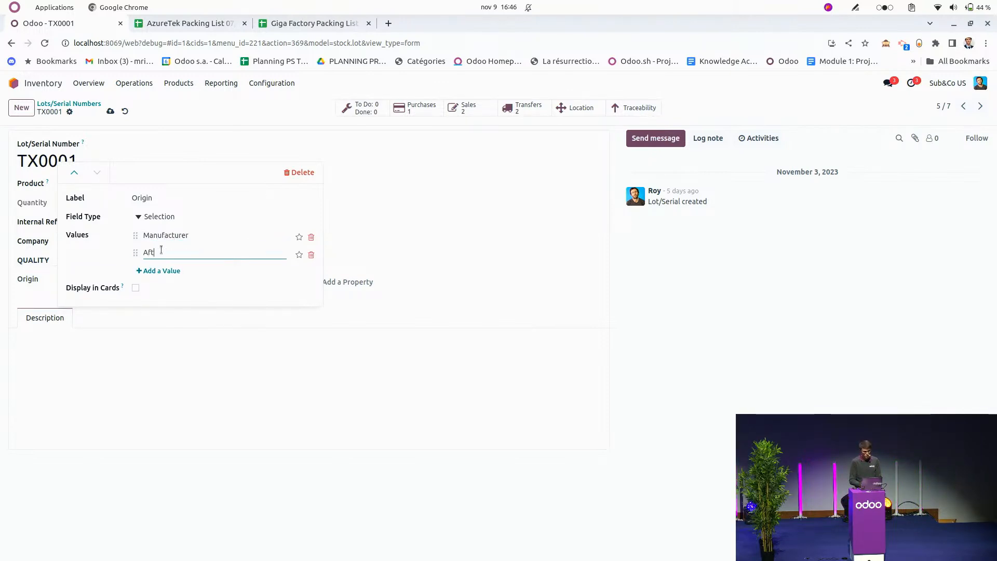
pyautogui.write('ermarket')
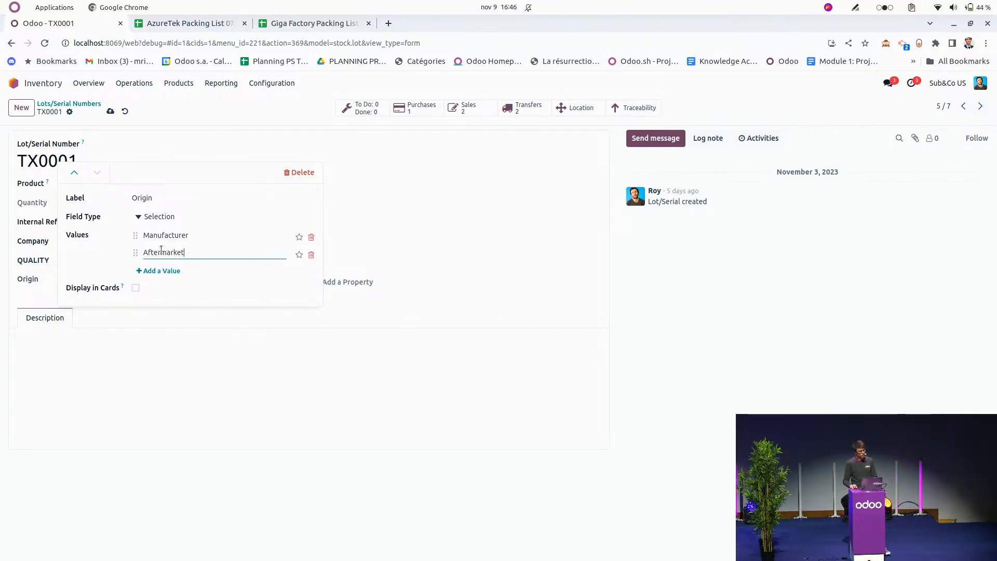
pyautogui.click(136, 289)
pyautogui.click(462, 280)
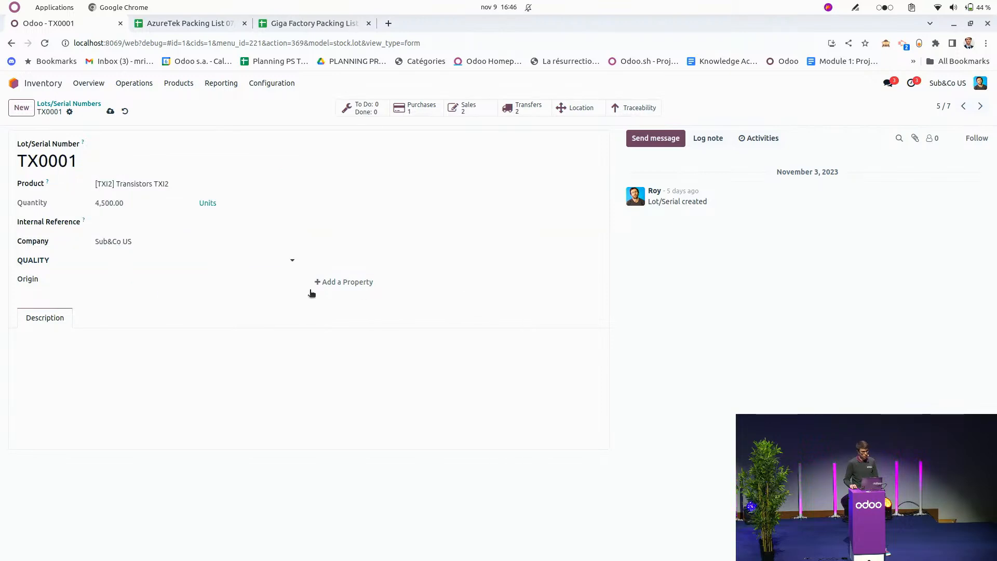
# Add a Selection property labelled Grade with the values High, Medium and LOw, displayed in cards, and save the lot.
pyautogui.click(337, 283)
pyautogui.write('Grade')
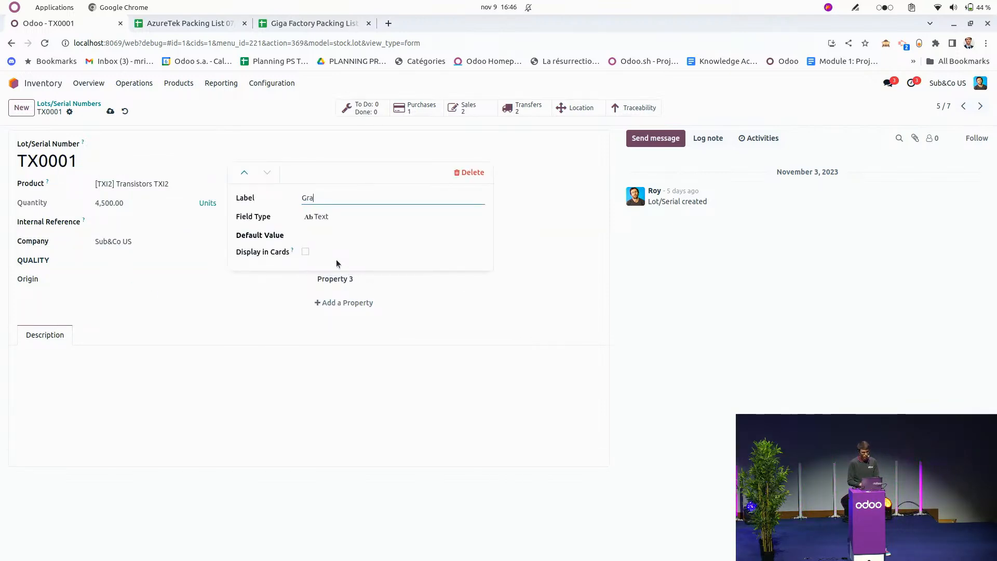
pyautogui.click(323, 221)
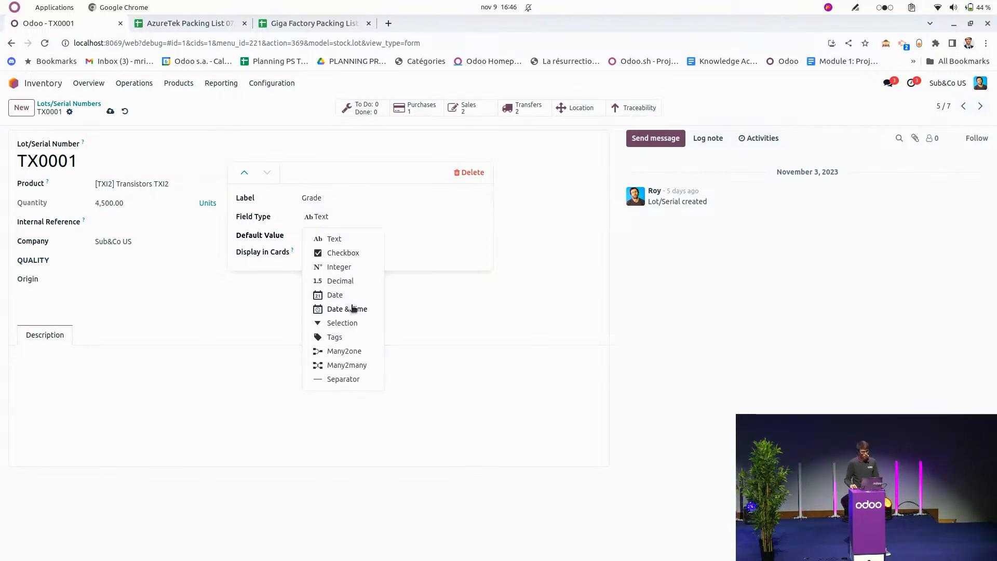
pyautogui.click(345, 323)
pyautogui.click(327, 235)
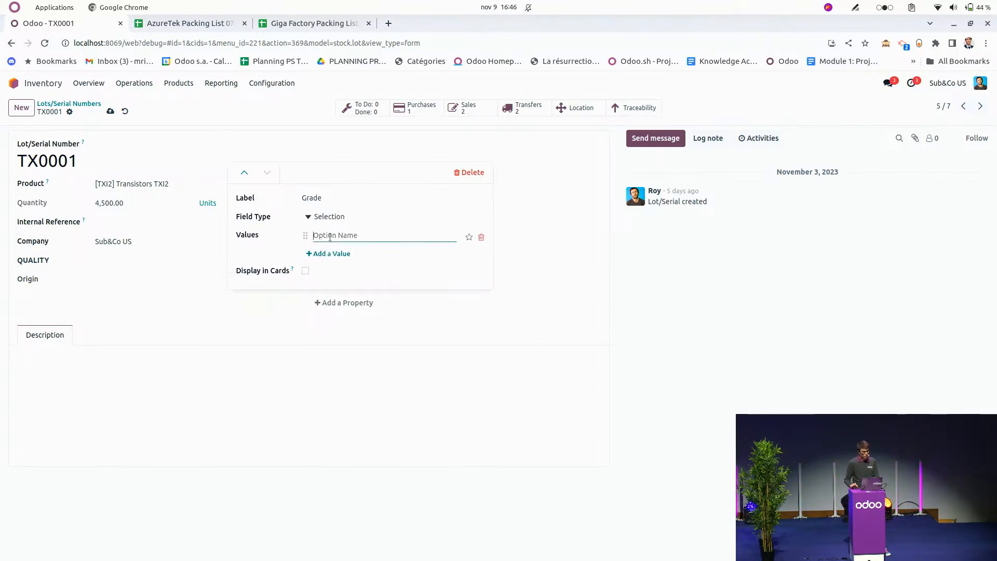
pyautogui.write('High')
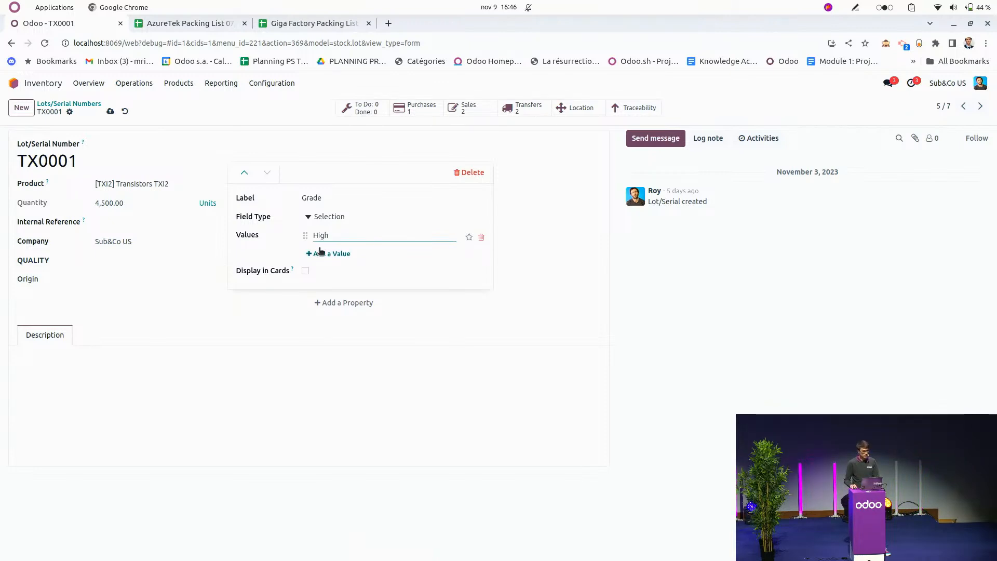
pyautogui.click(324, 254)
pyautogui.write('Medium')
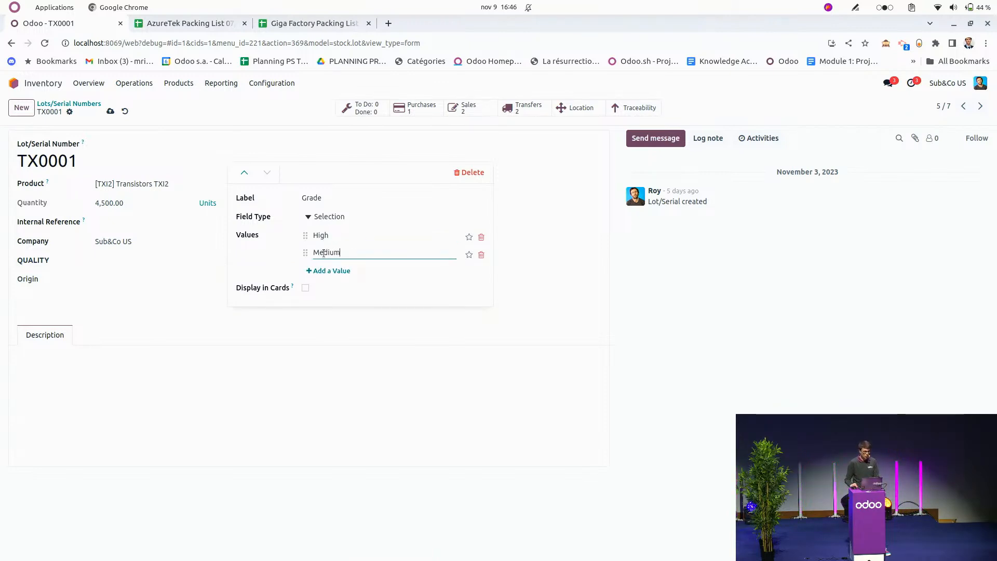
pyautogui.click(335, 270)
pyautogui.write('LOw')
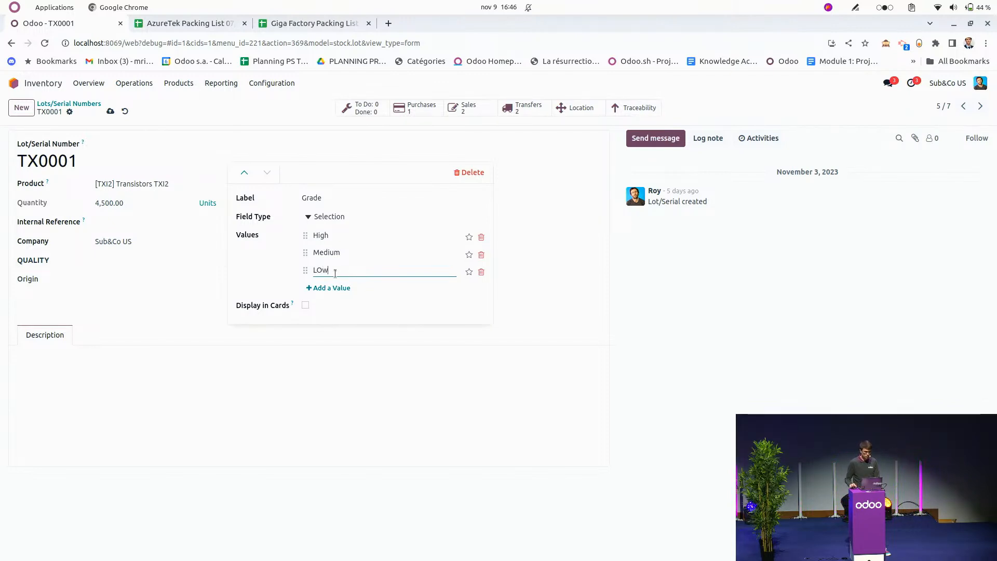
pyautogui.click(306, 304)
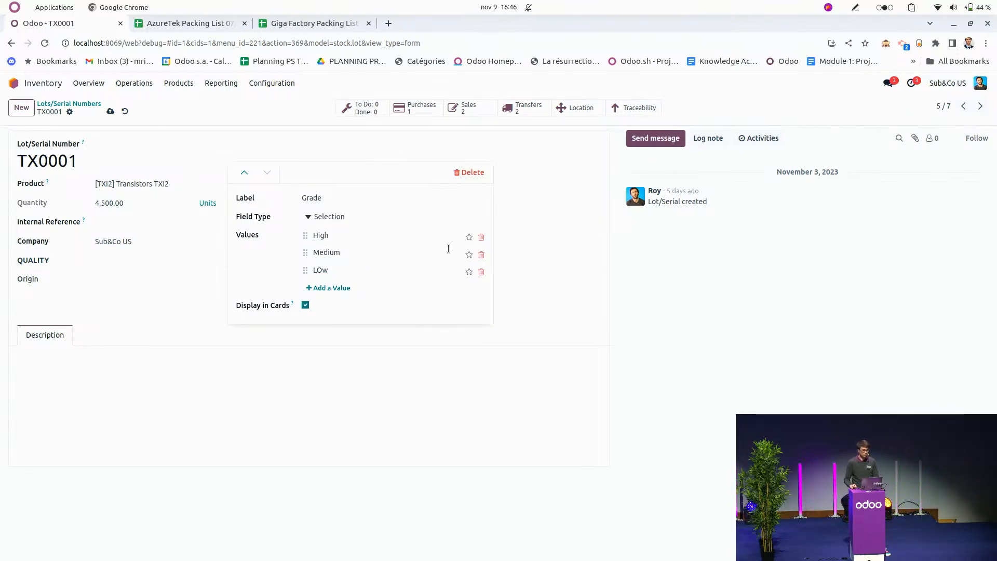
pyautogui.click(495, 247)
pyautogui.click(109, 112)
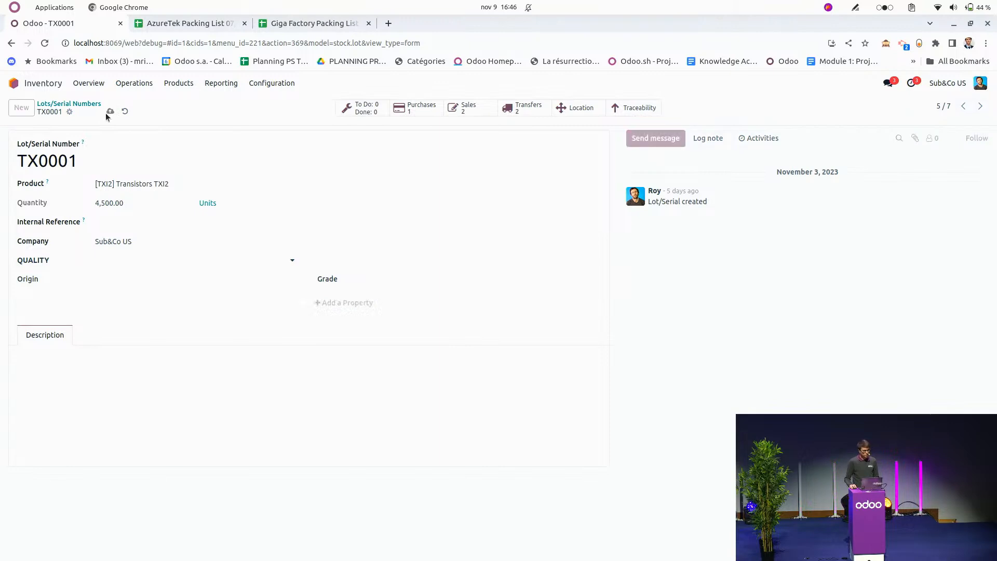
# Set lot TX0001's Origin to Manufacturer and its Grade to High.
pyautogui.click(134, 285)
pyautogui.click(133, 292)
pyautogui.click(422, 279)
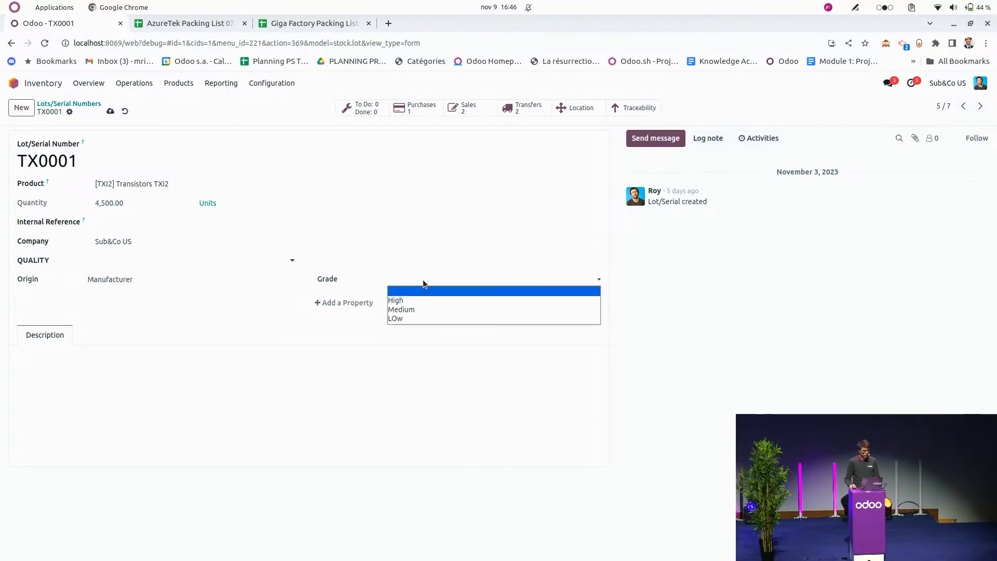
pyautogui.click(426, 301)
# Go to lot TX0002 and set its Origin to Manufacturer and its Grade to Medium.
pyautogui.click(981, 106)
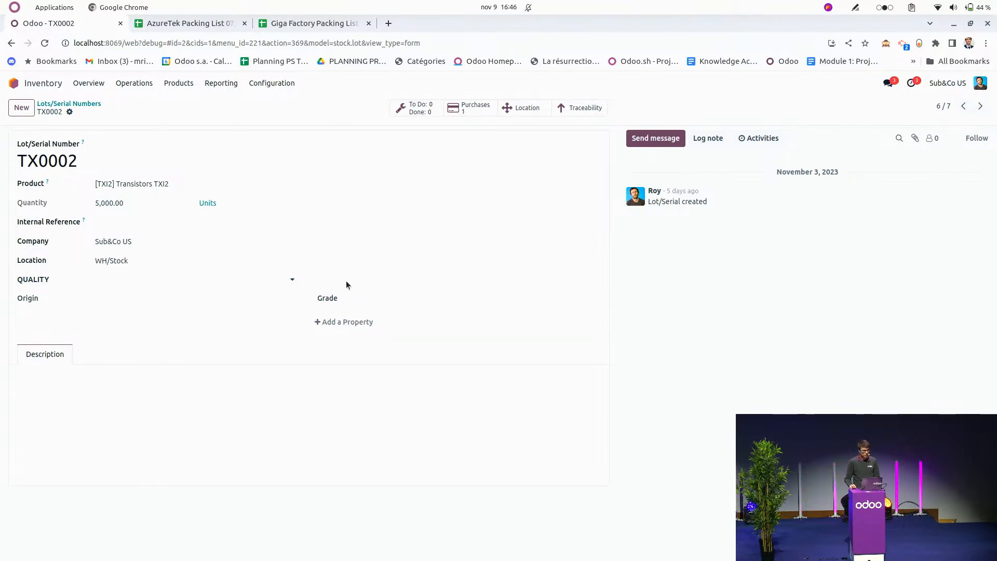
pyautogui.click(127, 306)
pyautogui.click(130, 320)
pyautogui.click(485, 305)
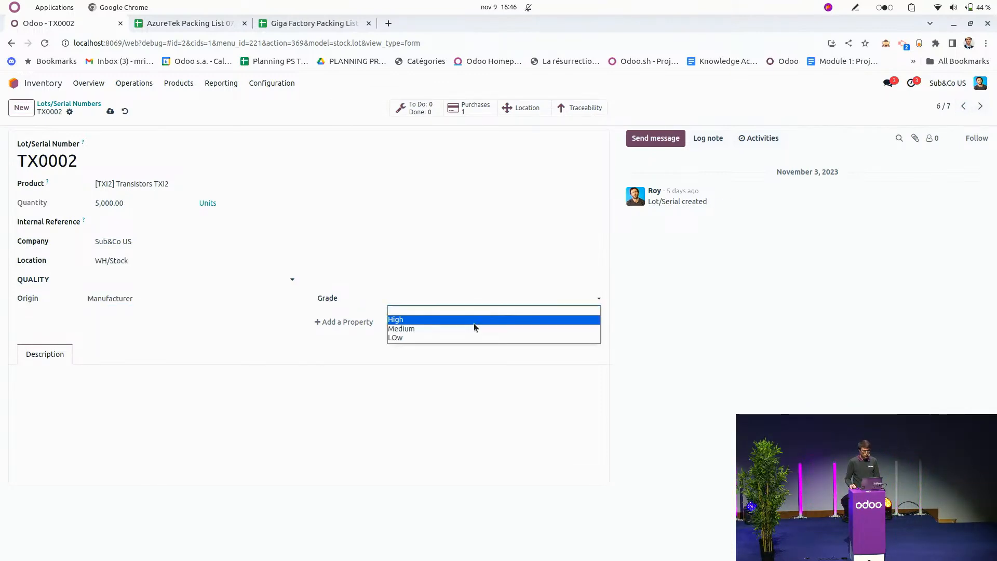
pyautogui.click(474, 324)
# Go to lot TXI-RES-001 and set its Origin to Aftermarket and its Grade to High.
pyautogui.click(980, 106)
pyautogui.click(167, 305)
pyautogui.click(150, 330)
pyautogui.click(456, 305)
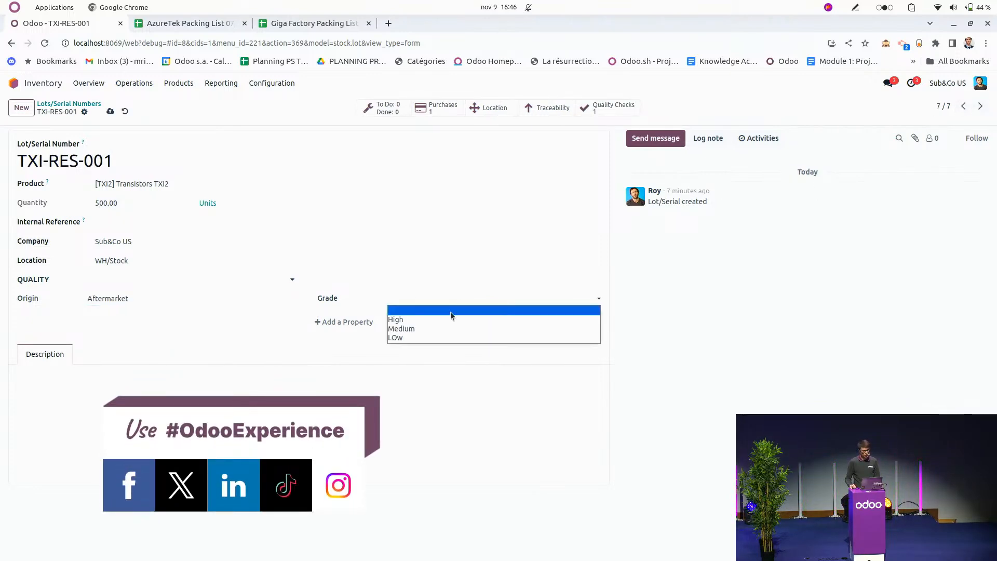
pyautogui.click(432, 320)
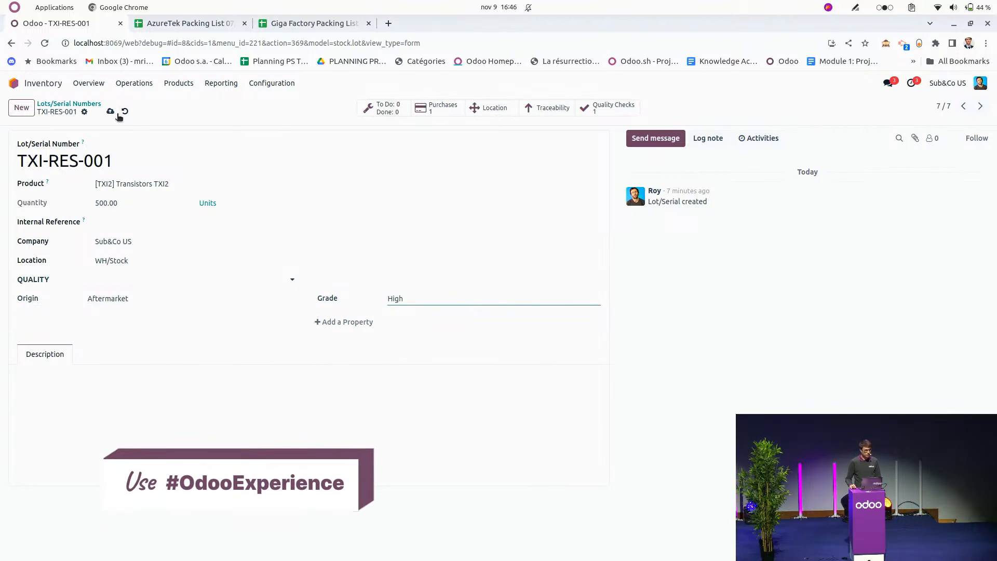
# Show the lots and serial numbers as kanban cards and filter them to the Transistors TXI2 Grade property High.
pyautogui.click(98, 104)
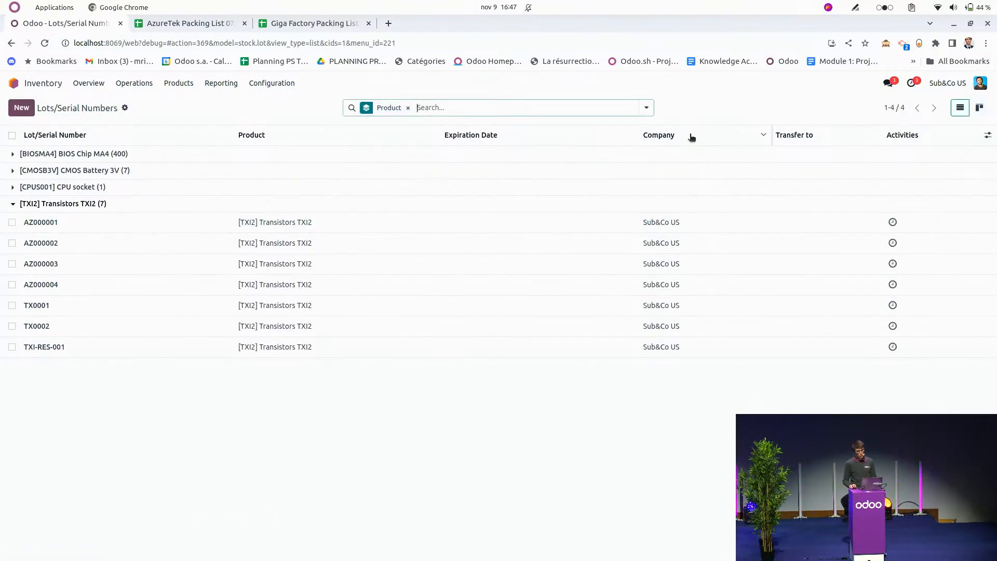
pyautogui.click(979, 107)
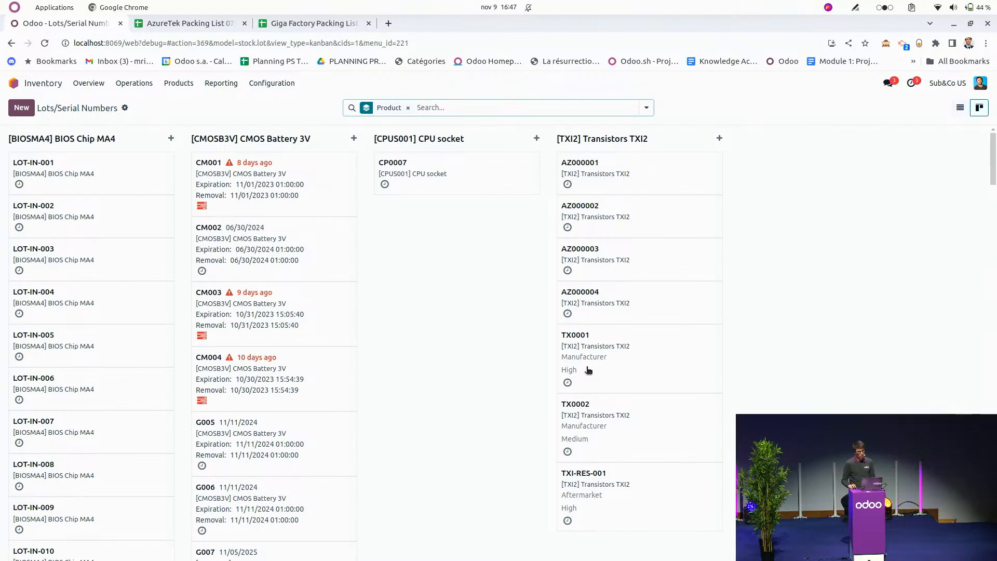
pyautogui.write('high')
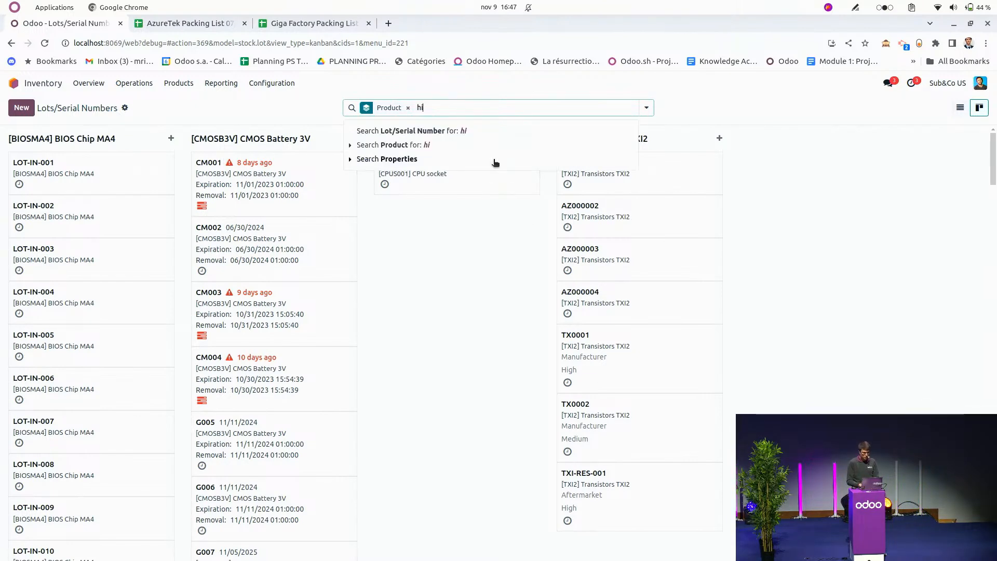
pyautogui.click(495, 159)
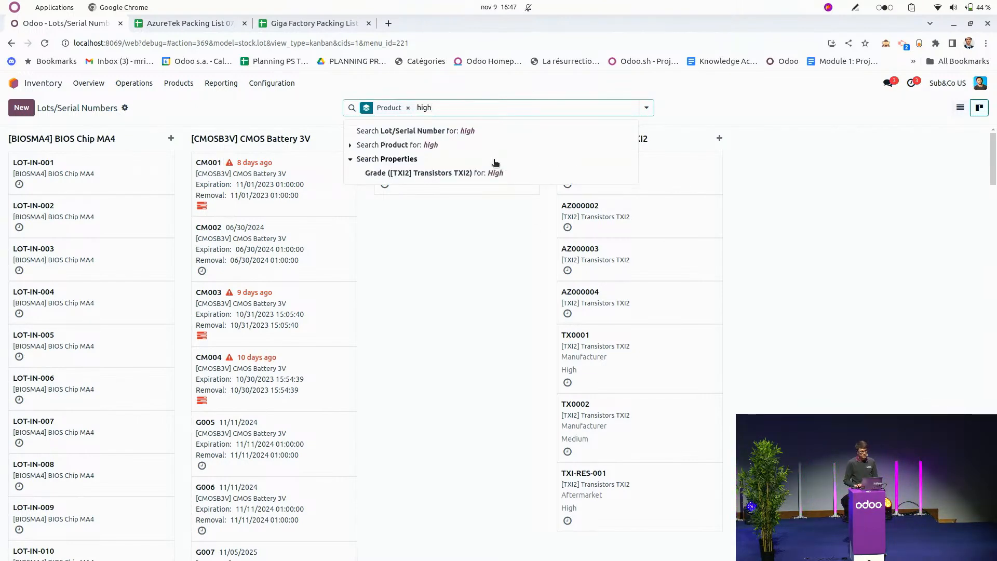
pyautogui.click(493, 163)
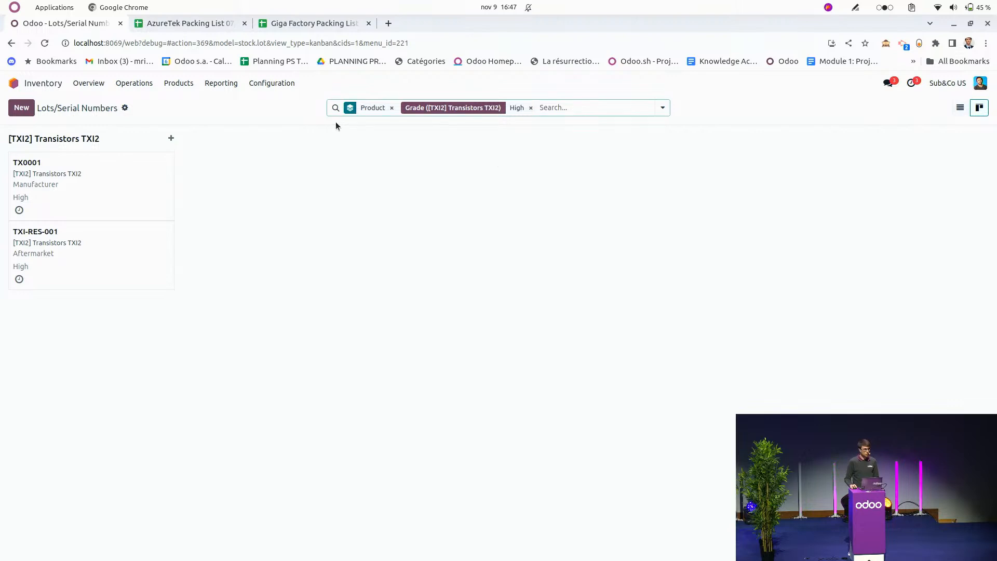
# Open the stock Locations report and filter it to the Transistors TXI2 Origin property Manufacturer.
pyautogui.click(229, 87)
pyautogui.click(233, 117)
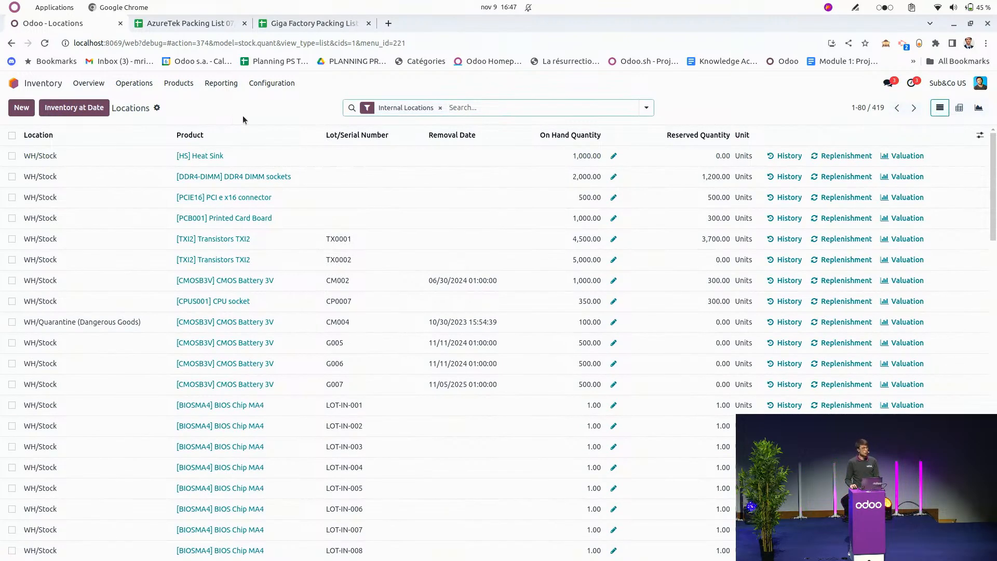
pyautogui.write('man')
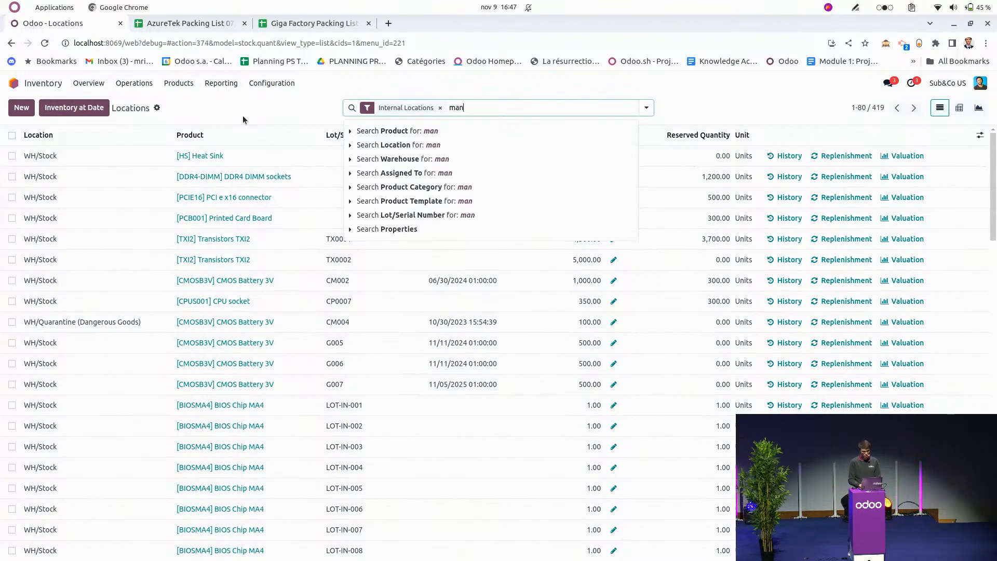
pyautogui.write('ufacturer')
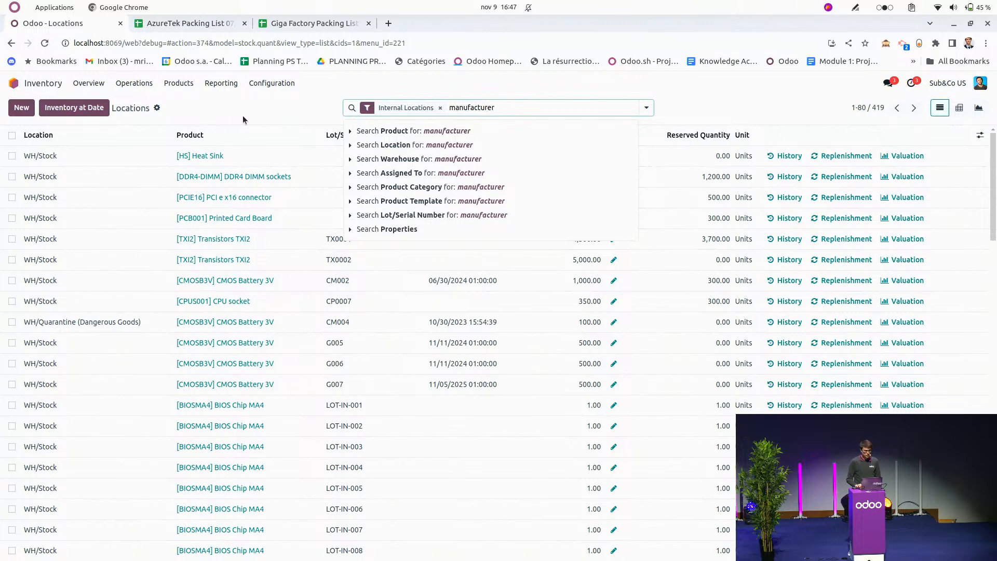
pyautogui.press('Right')
pyautogui.press('Down')
pyautogui.press('Return')
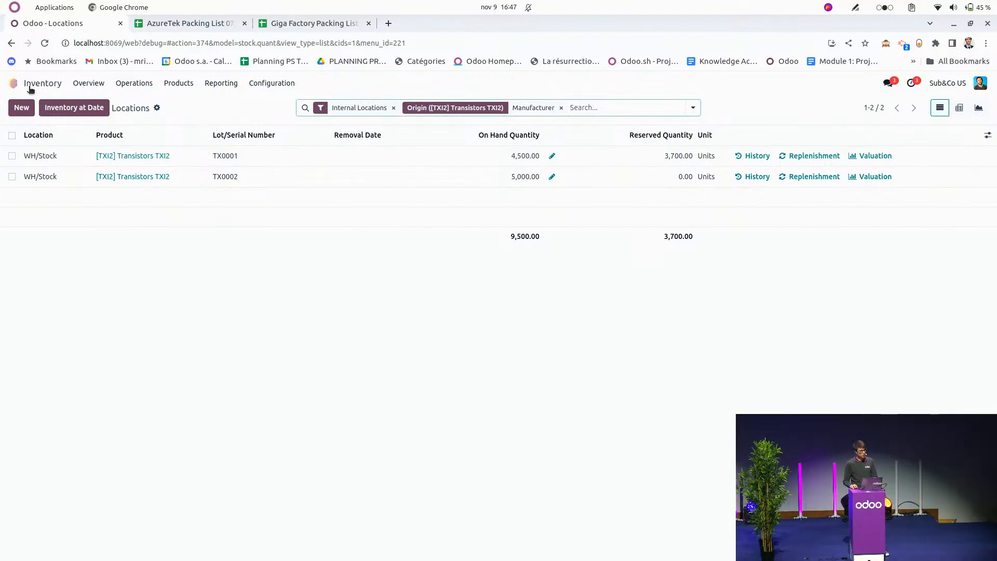
# Switch to the Google Slides presentation and advance the logistic flow slide to the highlighted Production and Outbound stages.
pyautogui.press('super')
pyautogui.click(36, 253)
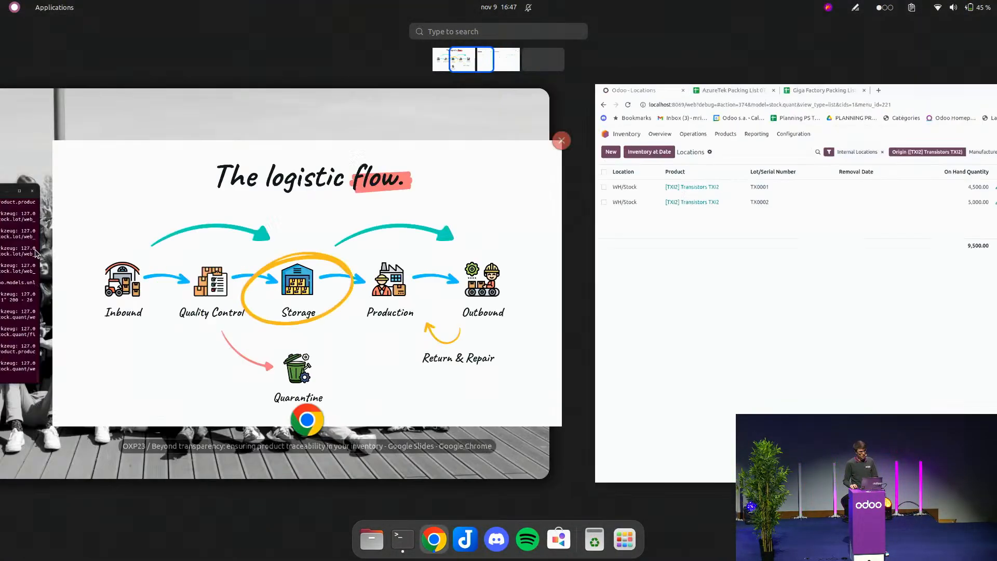
pyautogui.click(514, 228)
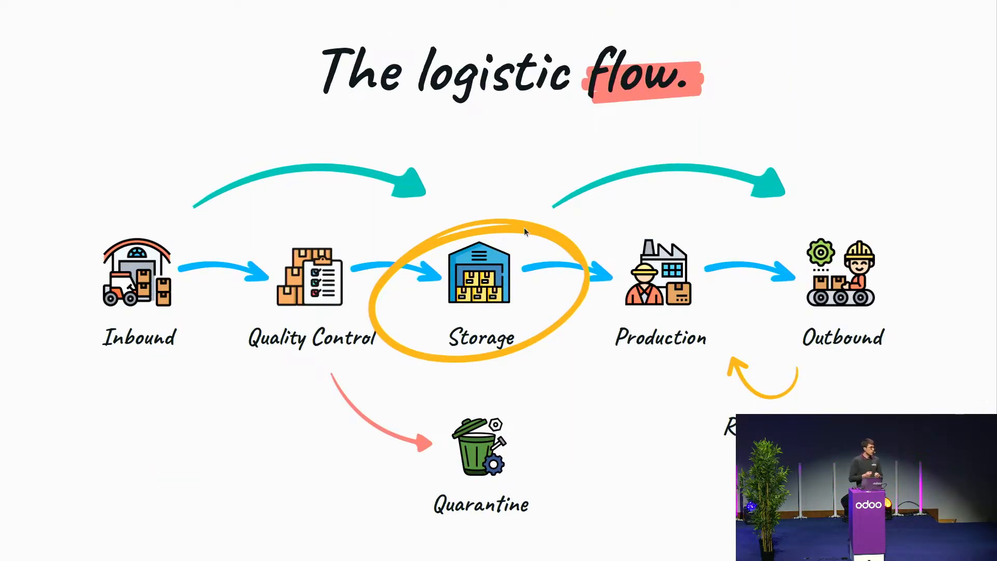
pyautogui.press('Right')
pyautogui.press('Left')
pyautogui.press('Left')
pyautogui.press('Right')
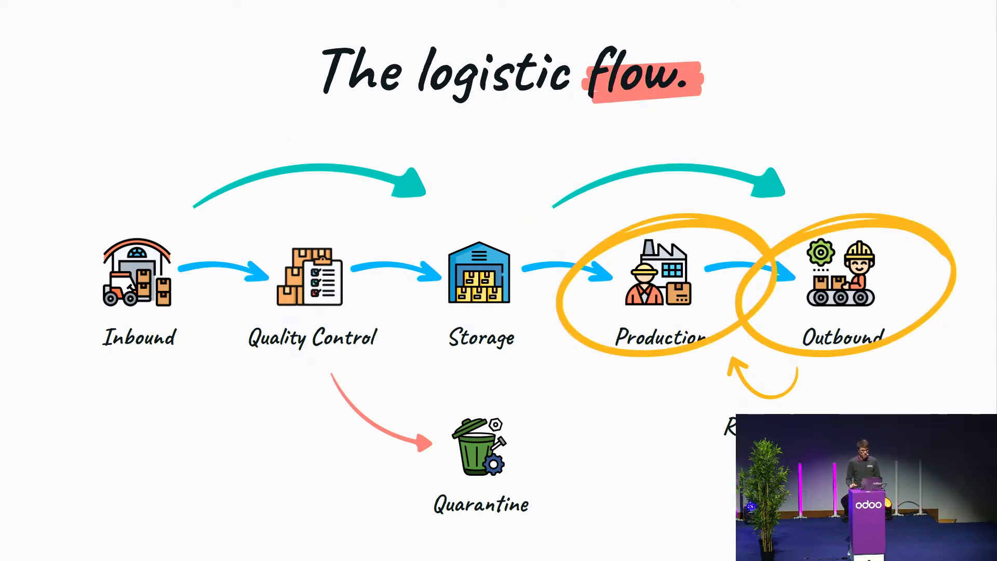
# Switch back to Odoo and open manufacturing order WH/MO/00005 in the Manufacturing app.
pyautogui.press('super')
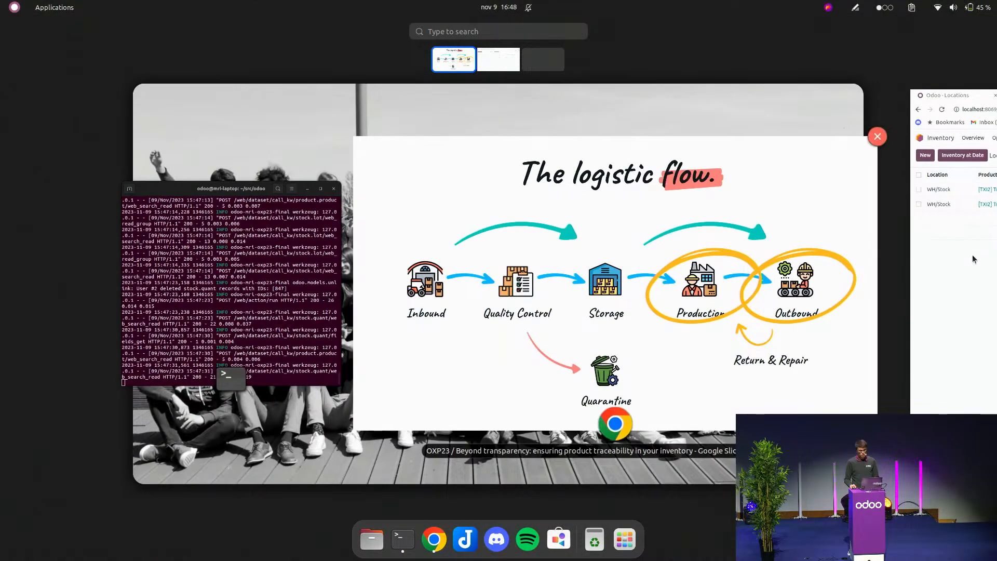
pyautogui.click(973, 257)
pyautogui.click(434, 264)
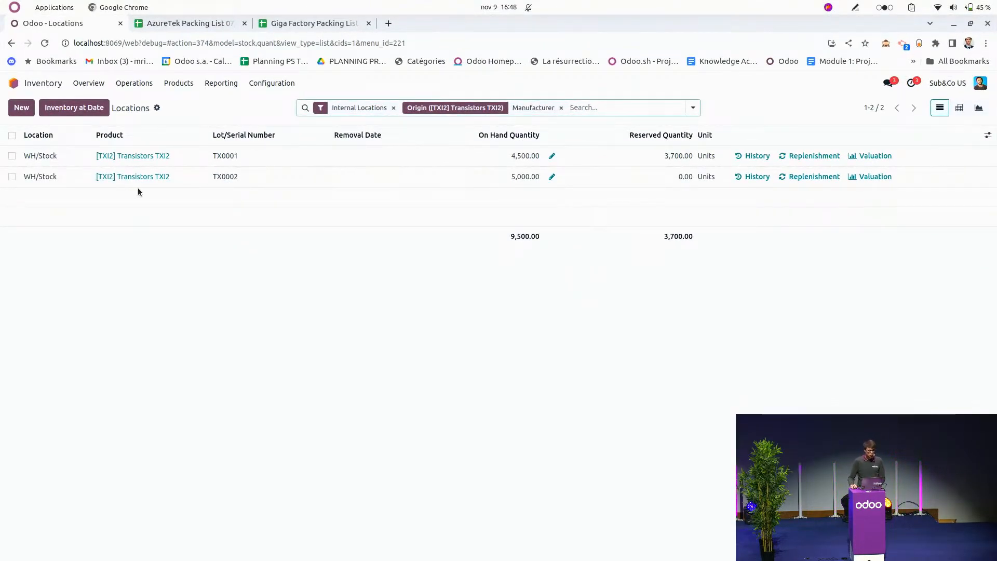
pyautogui.click(13, 84)
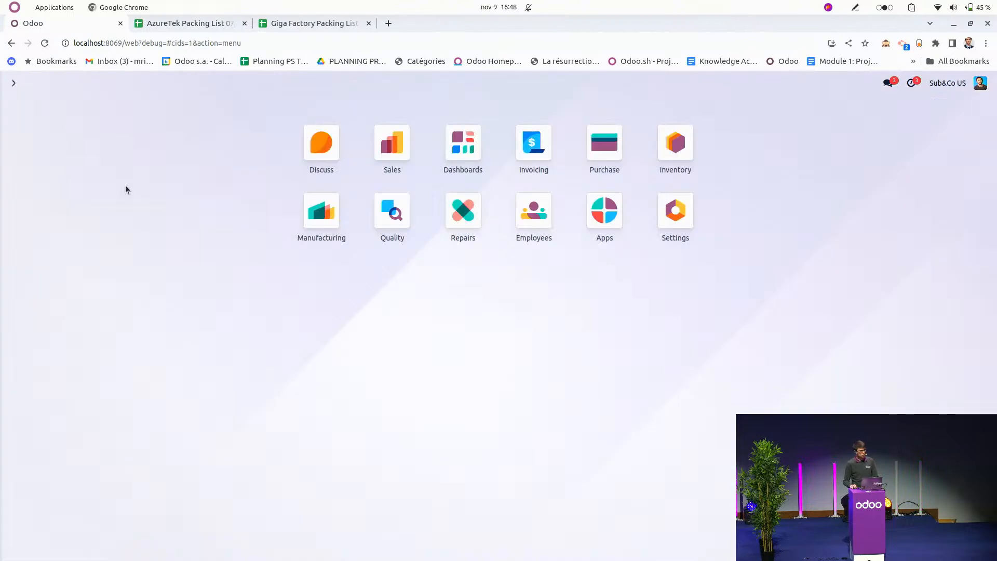
pyautogui.click(299, 230)
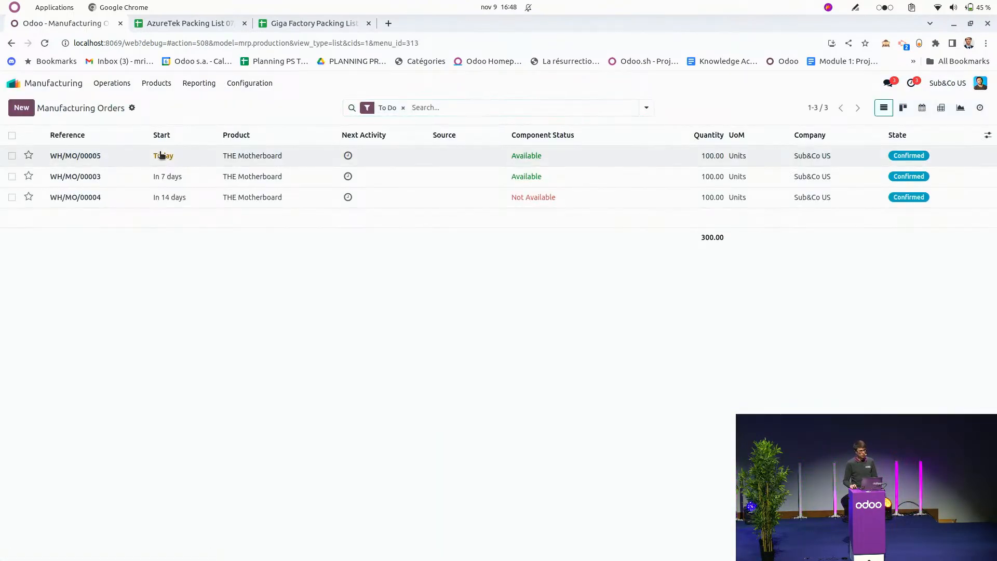
pyautogui.click(161, 155)
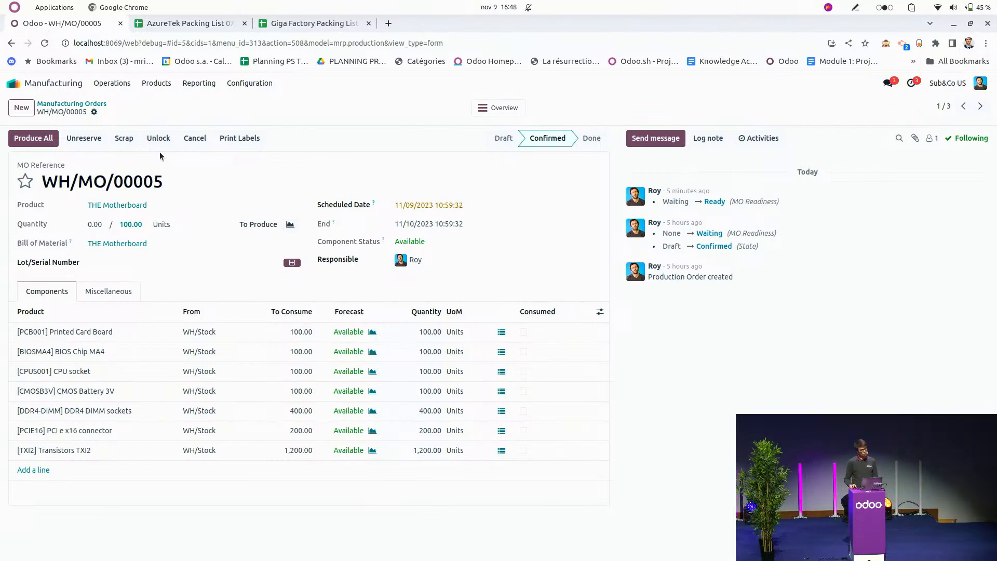
# Generate a serial number for THE Motherboard, produce one unit with a backorder for the rest, and reopen the original order.
pyautogui.click(291, 262)
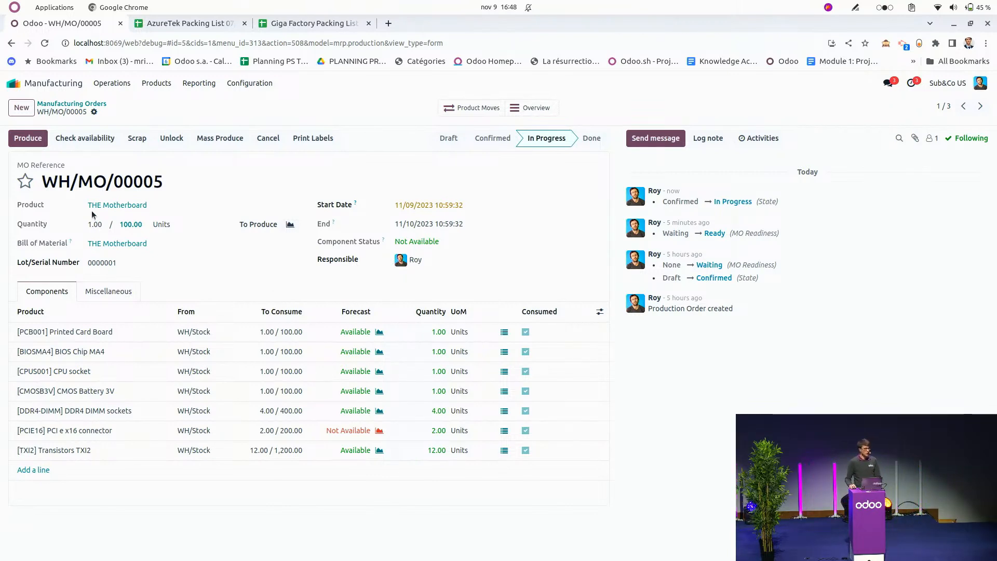
pyautogui.click(42, 134)
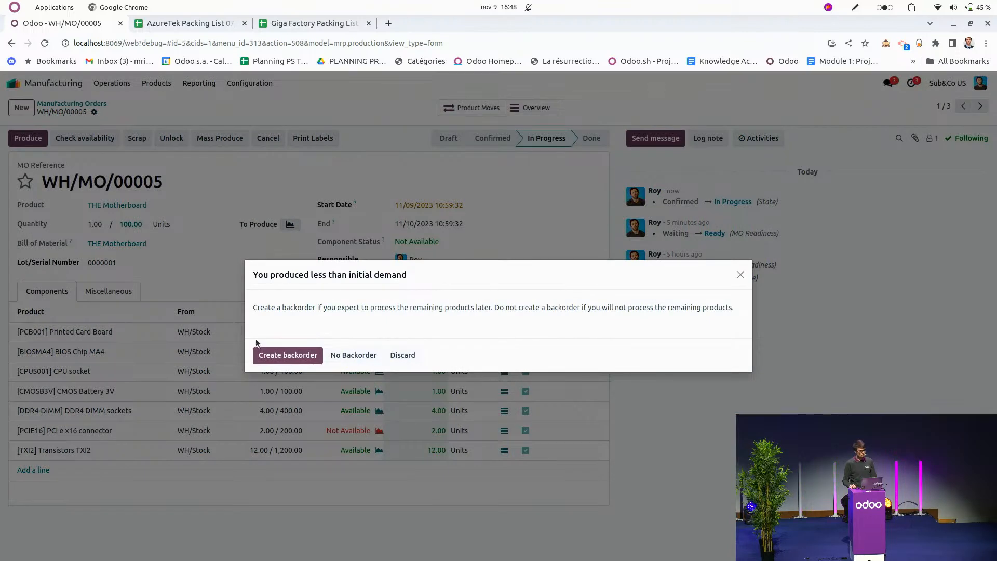
pyautogui.click(258, 351)
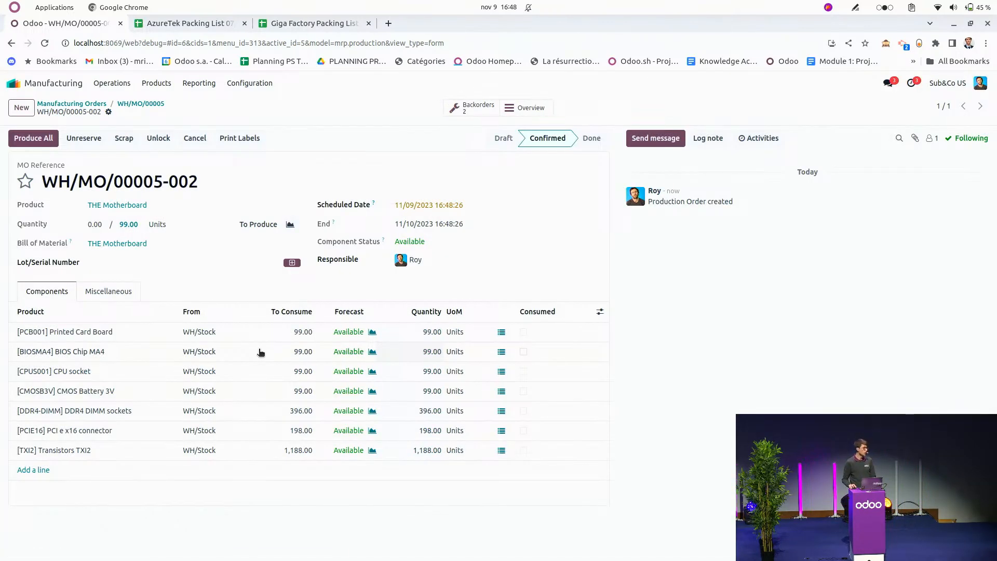
pyautogui.click(156, 103)
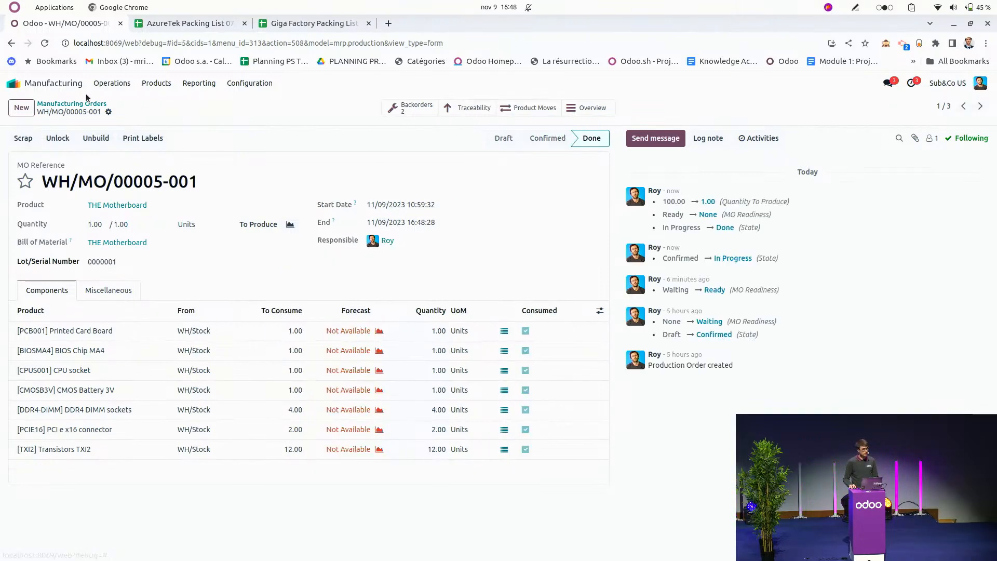
# Go to the Inventory app's ready delivery orders and open WH/OUT/00001.
pyautogui.click(65, 104)
pyautogui.click(65, 83)
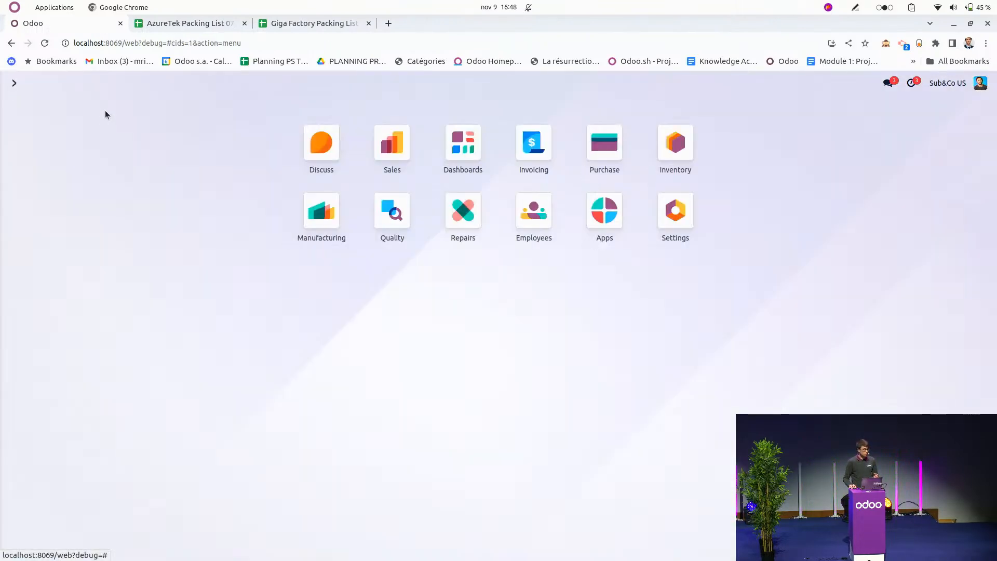
pyautogui.click(673, 143)
pyautogui.click(835, 166)
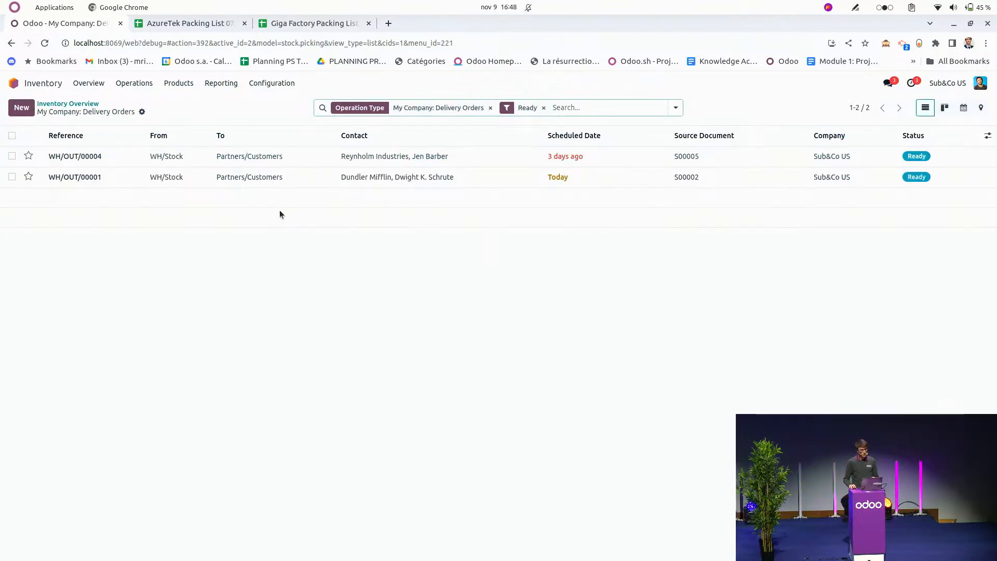
pyautogui.click(292, 179)
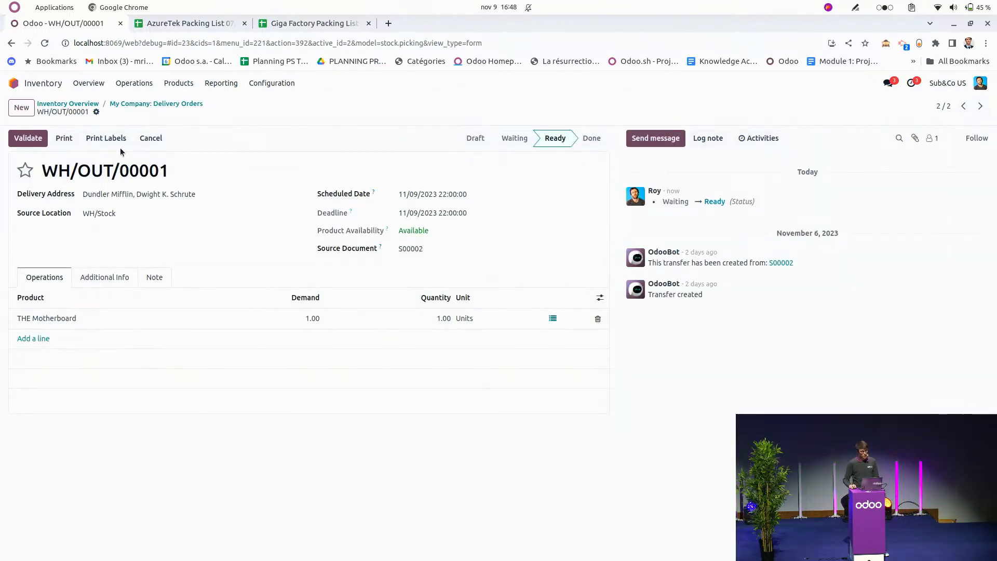
# Check the serial number picked for THE Motherboard on the delivery and validate the delivery.
pyautogui.click(552, 318)
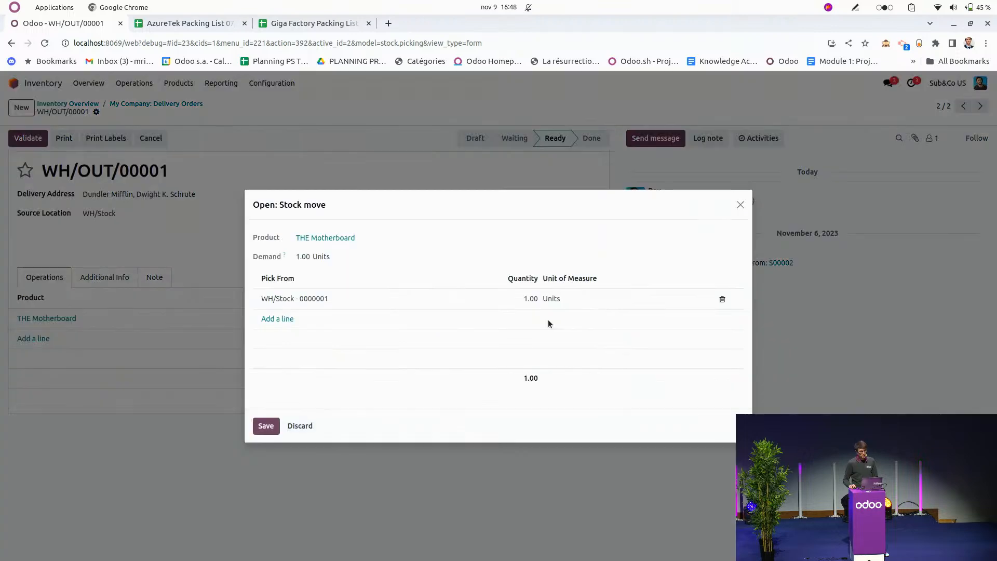
pyautogui.click(741, 205)
pyautogui.click(20, 138)
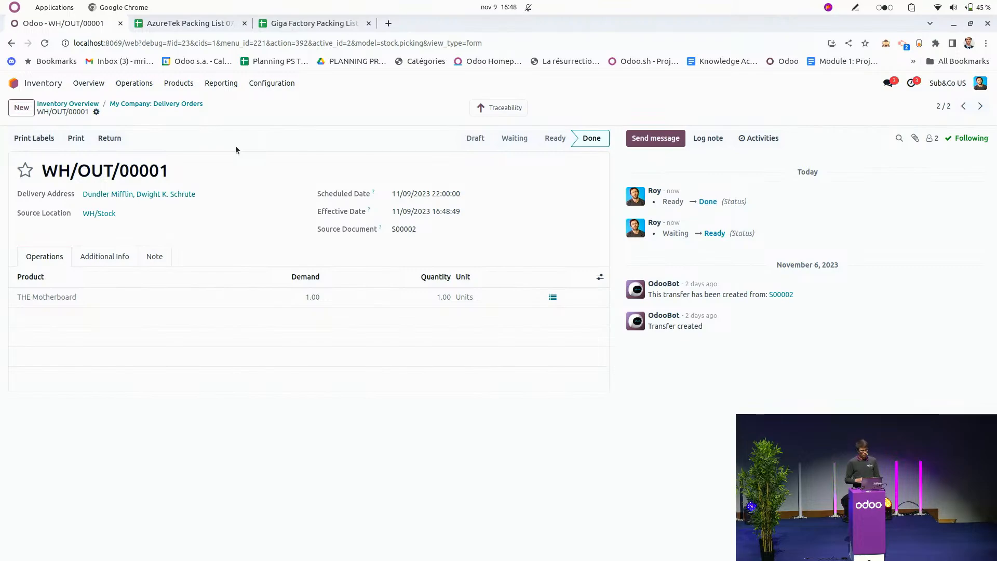
# Switch to the Google Slides presentation and show the logistic flow slide with Return & Repair highlighted.
pyautogui.press('super')
pyautogui.click(56, 239)
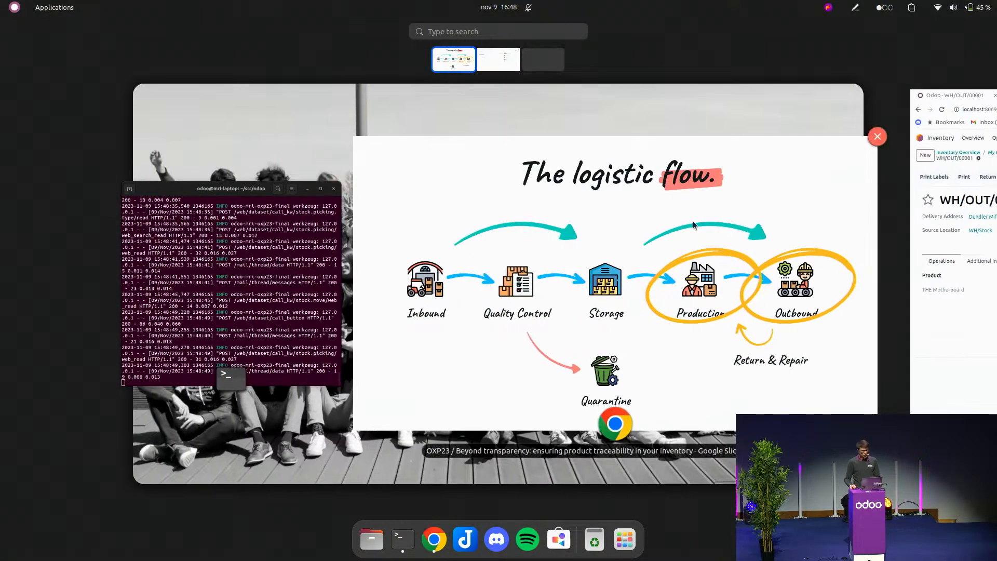
pyautogui.press('Right')
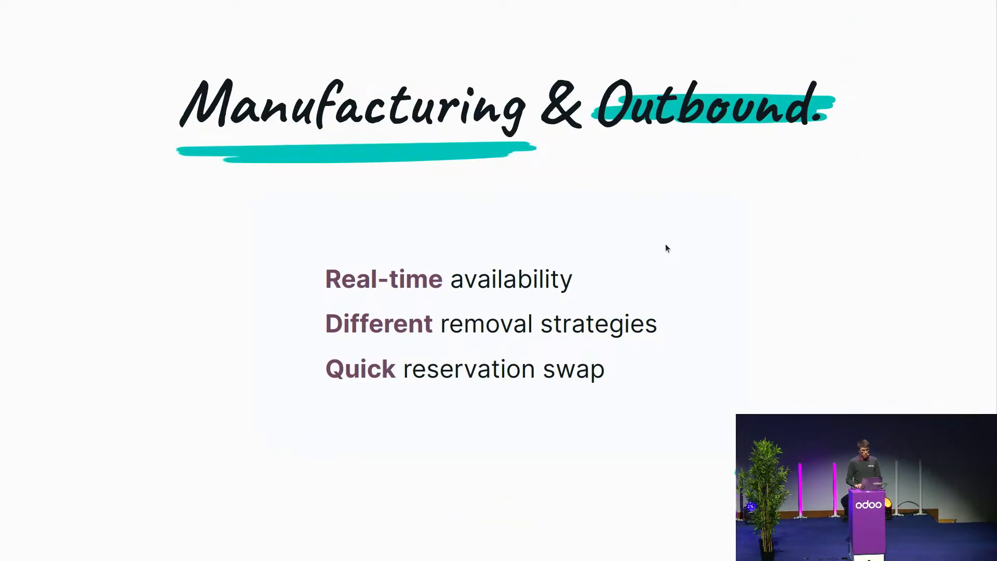
pyautogui.press('Left')
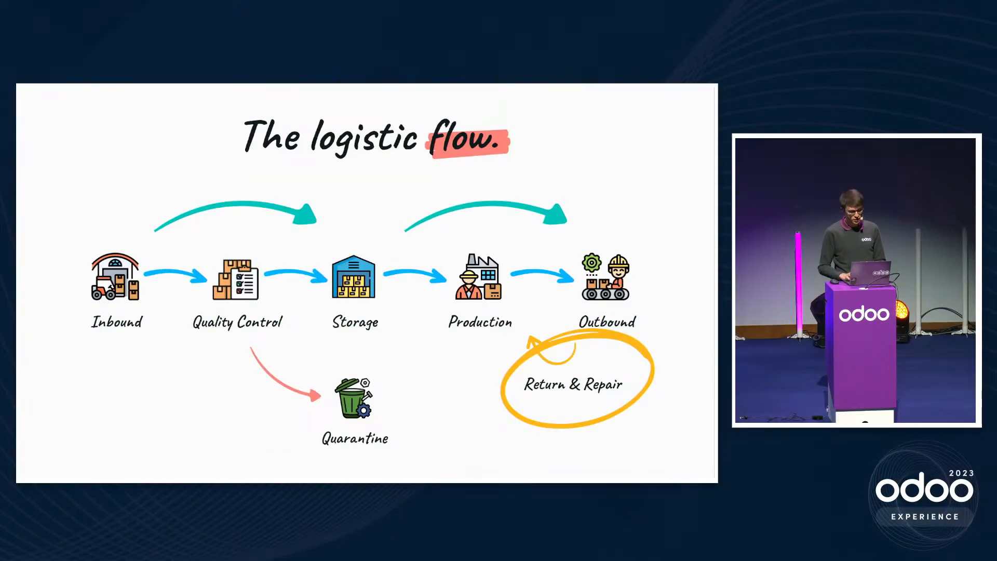
# Switch back to Odoo and create a return of delivery WH/OUT/00001 for one THE Motherboard to WH/Stock.
pyautogui.press('super')
pyautogui.click(666, 286)
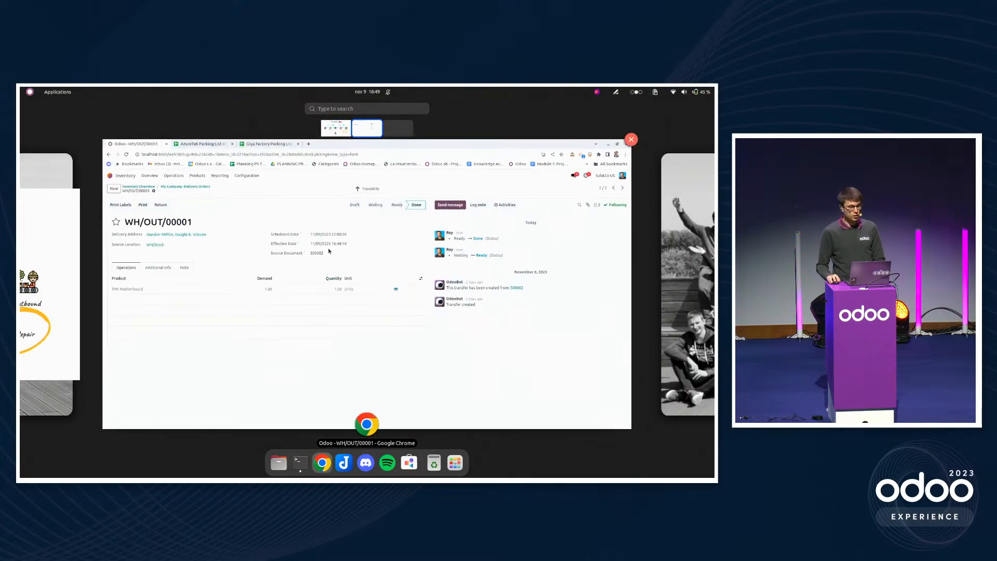
pyautogui.click(232, 227)
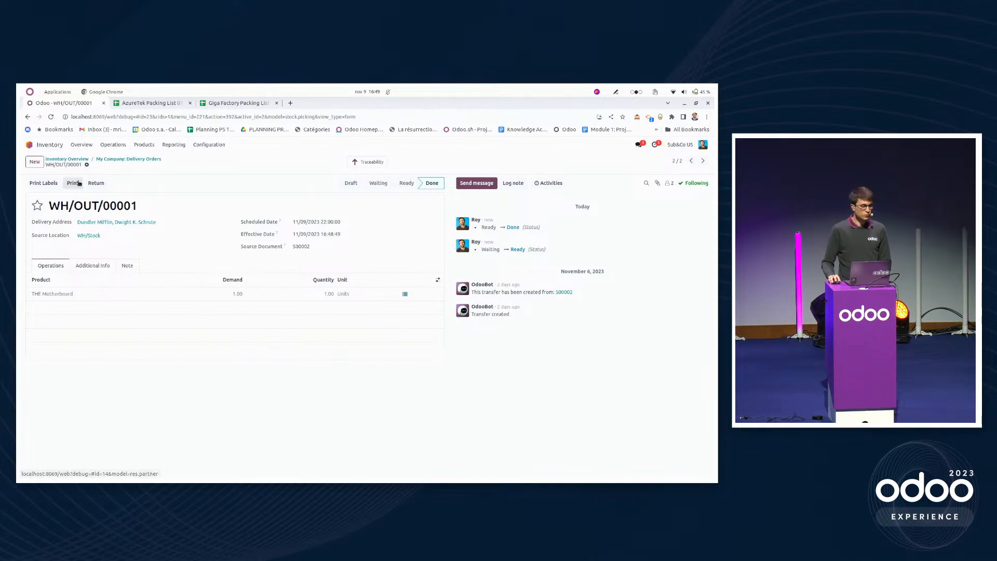
pyautogui.click(96, 184)
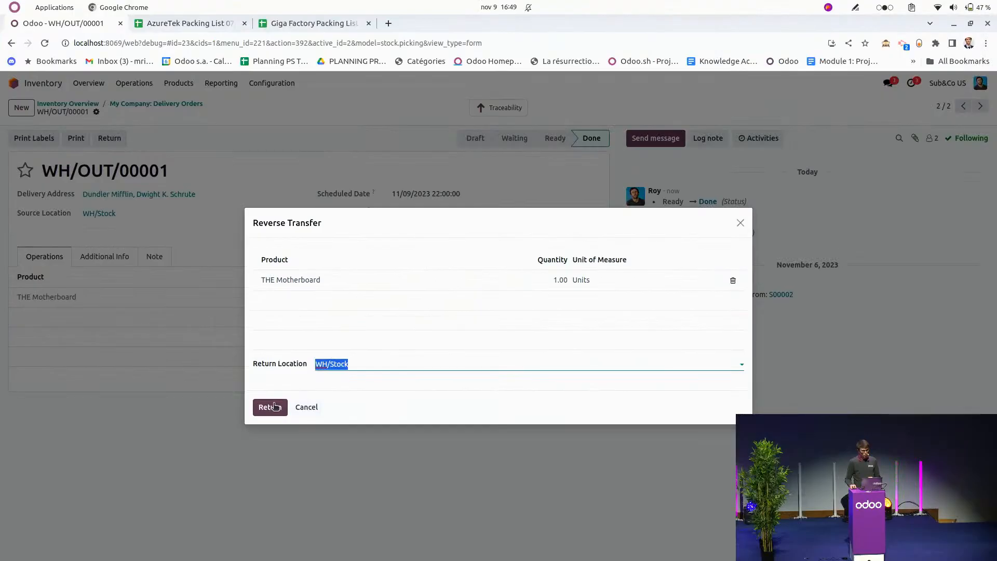
pyautogui.click(271, 355)
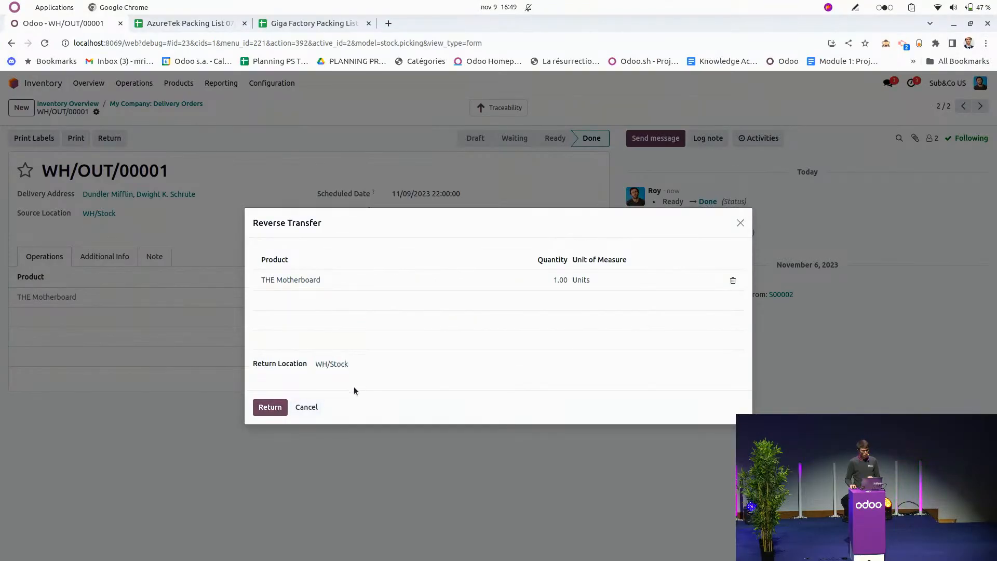
pyautogui.click(267, 408)
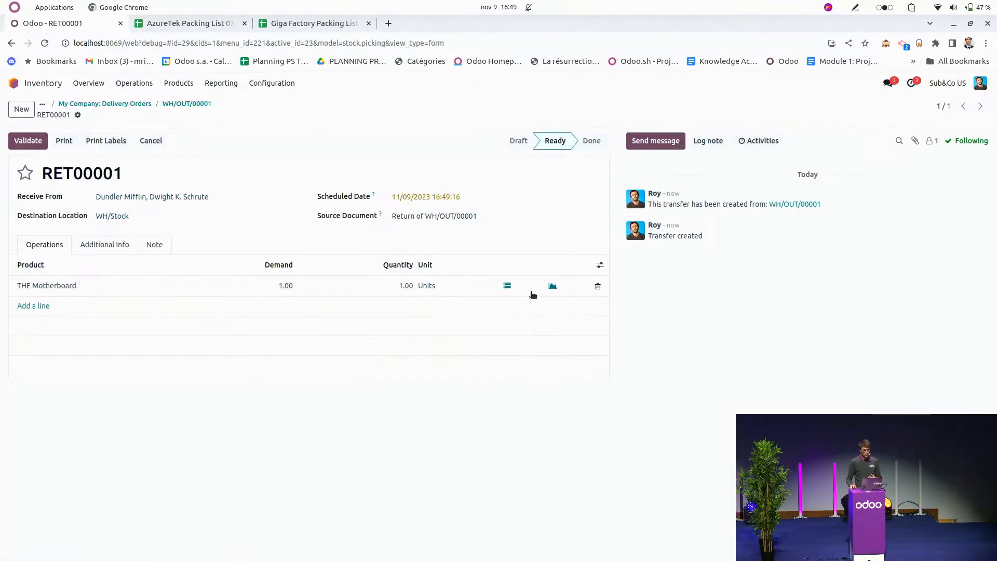
# Check the serial number on the returned THE Motherboard line and validate return RET00001.
pyautogui.click(508, 287)
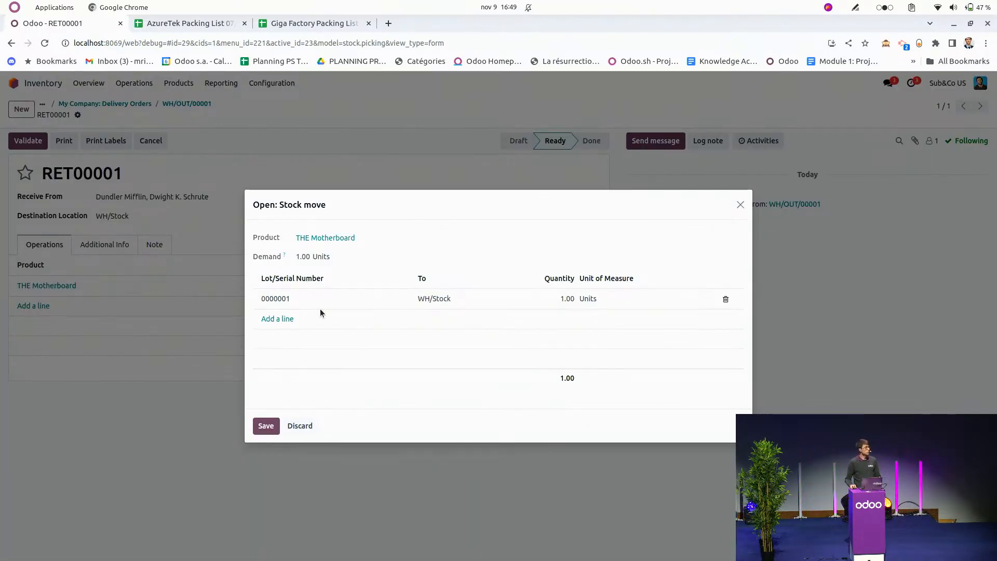
pyautogui.click(741, 205)
pyautogui.click(28, 140)
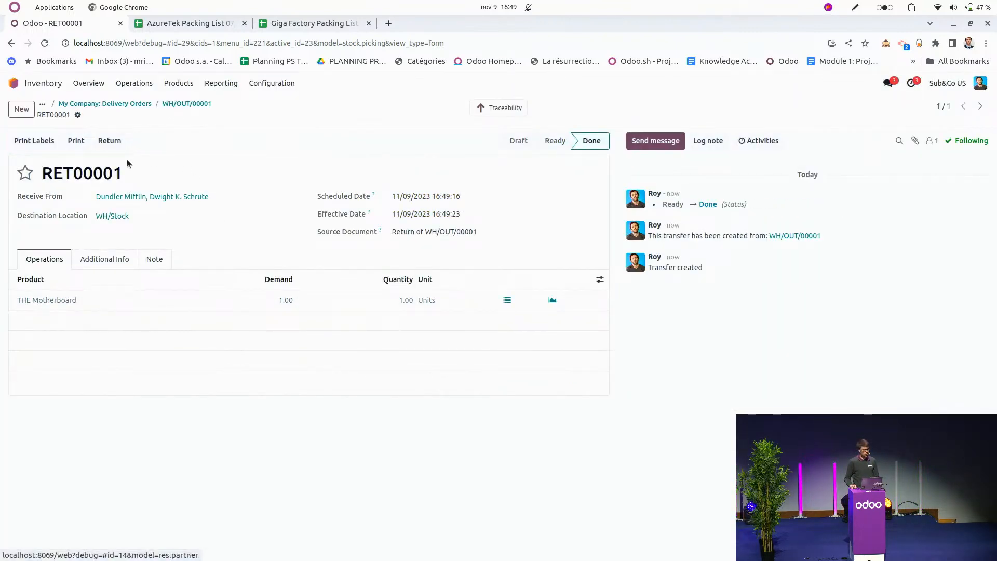
# Create a repair order in the Repairs app for the Dundler Mifflin contact, with product THE Motherboard and serial number 0000001.
pyautogui.click(45, 86)
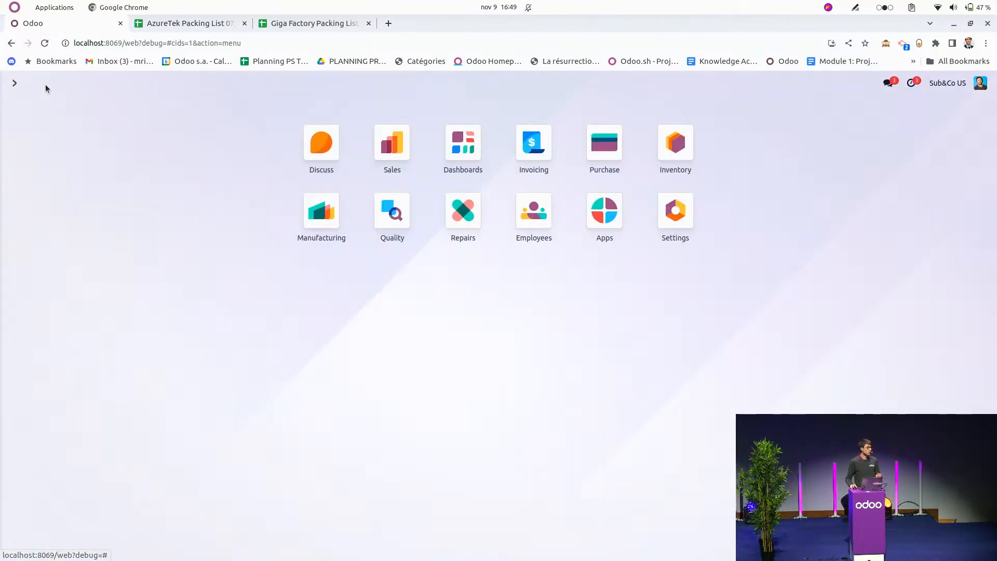
pyautogui.click(460, 216)
pyautogui.hotkey('alt', 'c')
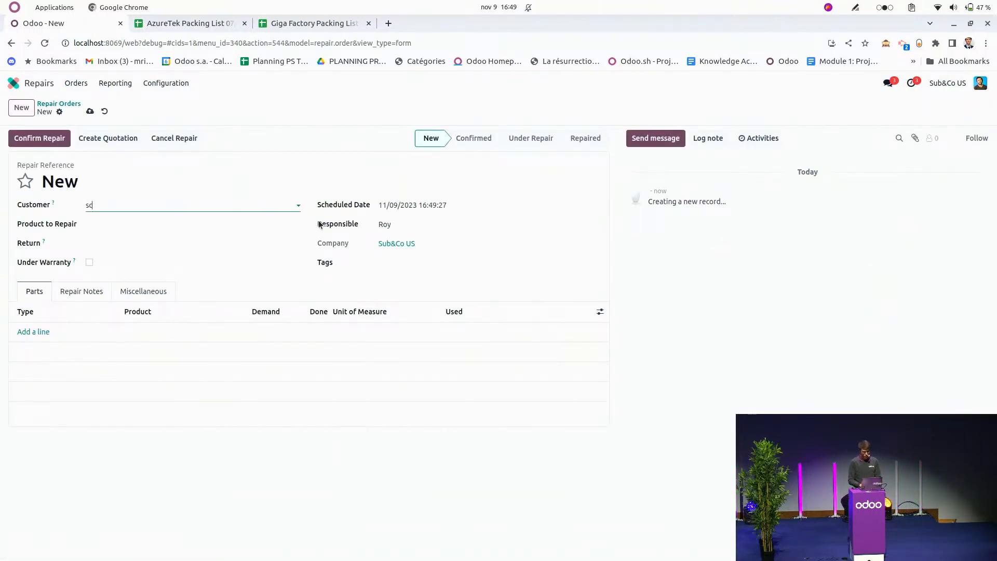
pyautogui.click(224, 223)
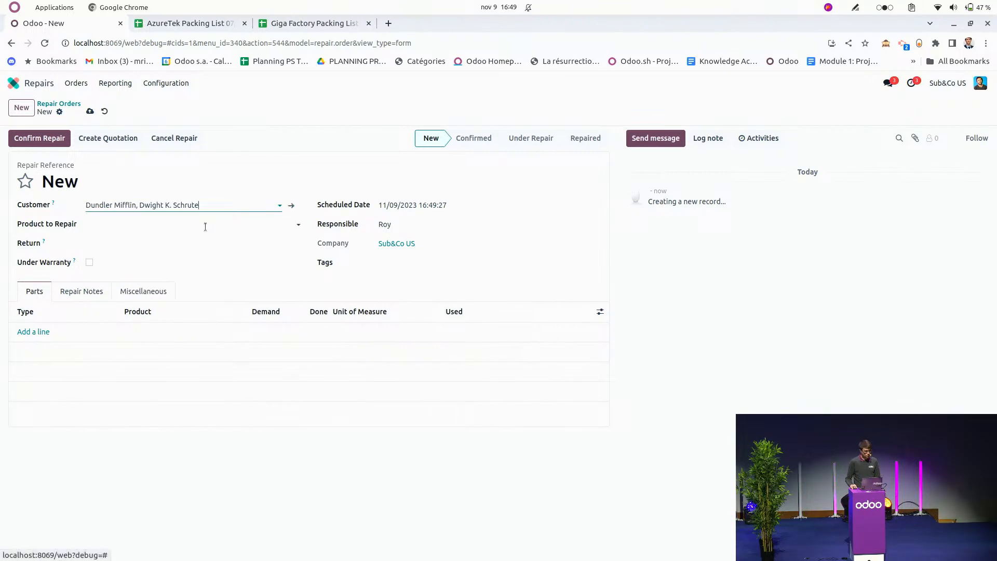
pyautogui.click(187, 225)
pyautogui.write('the mot')
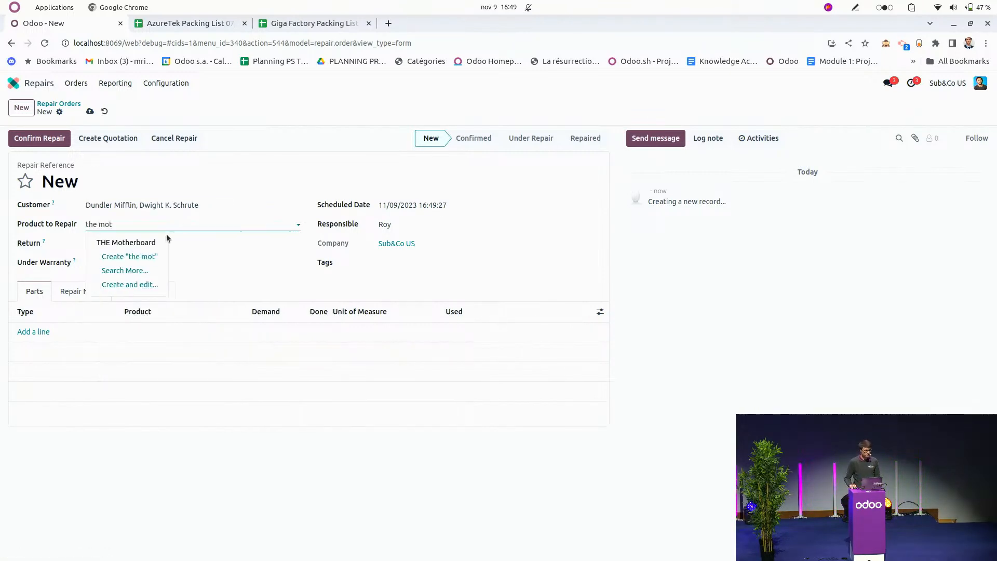
pyautogui.click(141, 242)
pyautogui.press('Tab')
pyautogui.write('0000001')
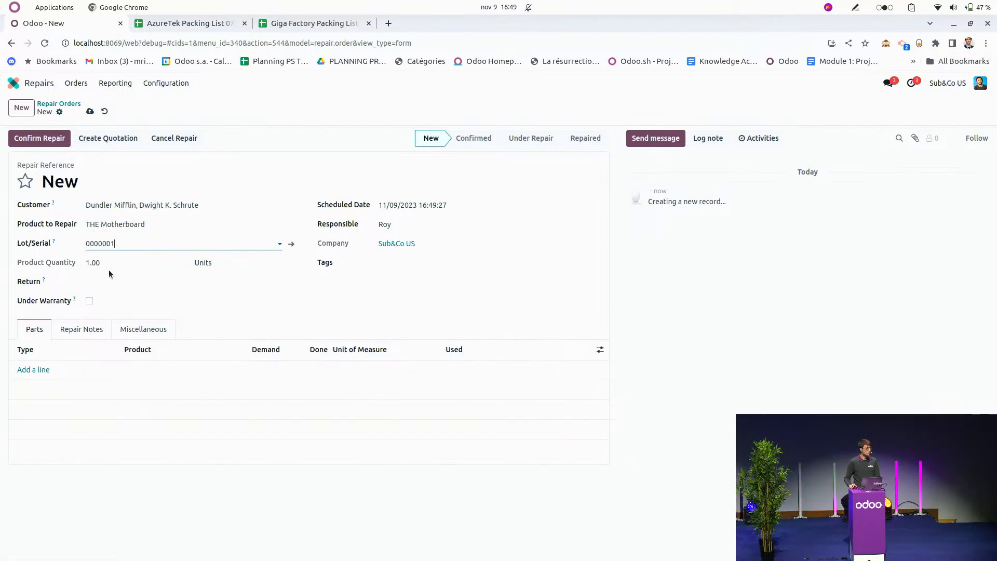
# Link the repair order to return RET00001 and mark it as under warranty.
pyautogui.click(129, 279)
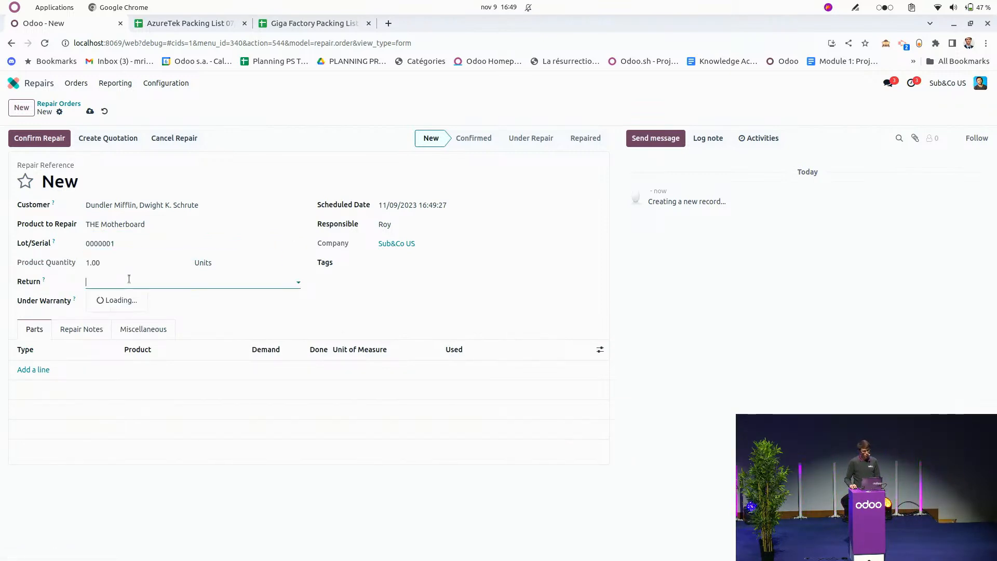
pyautogui.click(133, 297)
pyautogui.click(89, 301)
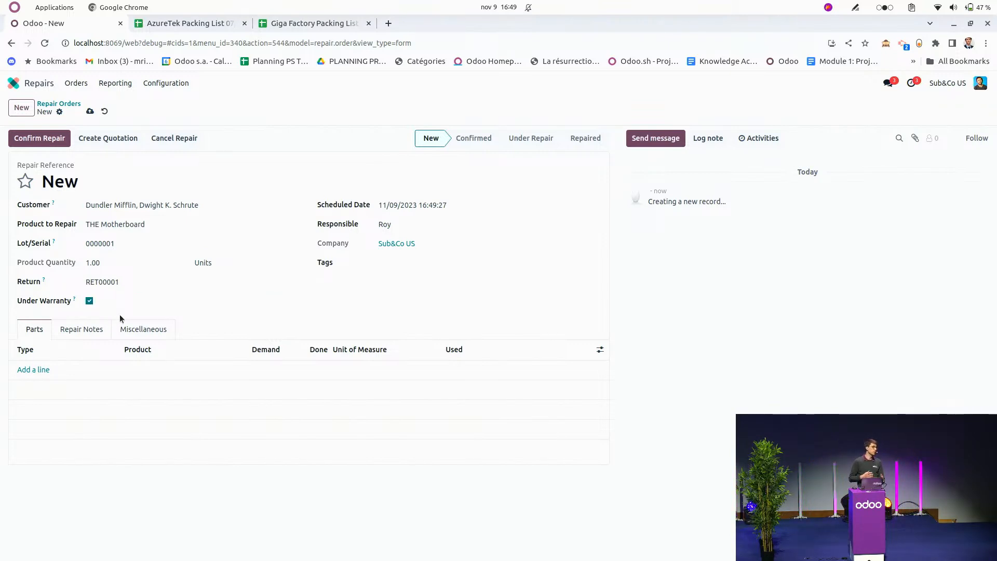
# Add a part line of type Remove for one [TXI2] Transistors TXI2 to the repair order.
pyautogui.click(34, 371)
pyautogui.click(40, 370)
pyautogui.click(78, 389)
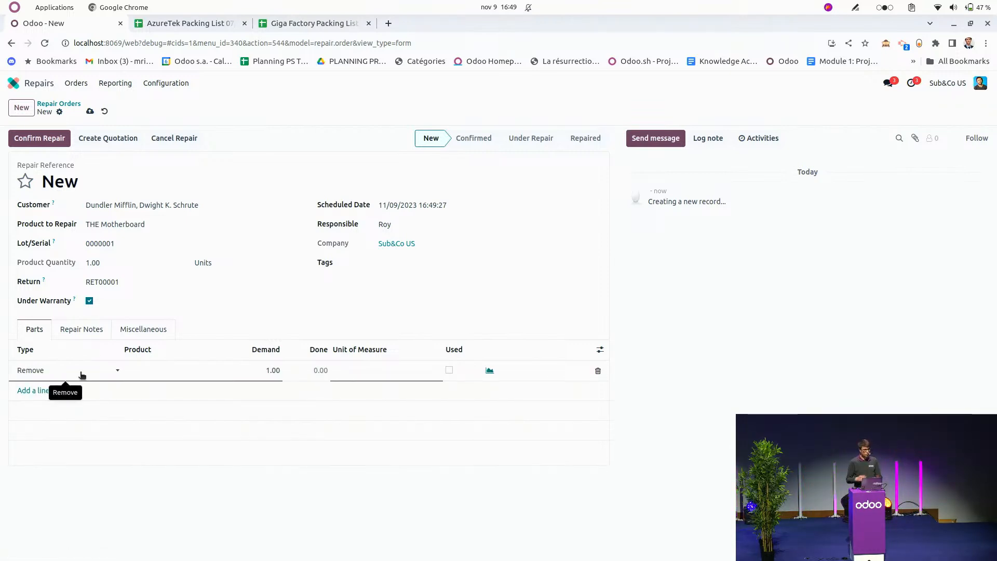
pyautogui.click(171, 375)
pyautogui.write('tr')
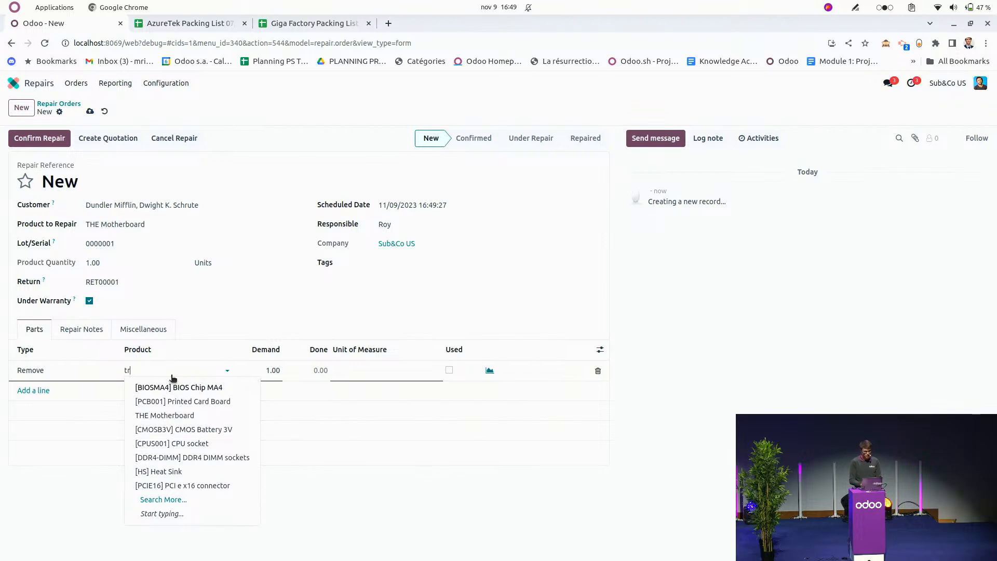
pyautogui.write('ansi')
pyautogui.click(171, 386)
# Add a part line of type Add for one [TXI2] Transistors TXI2 and confirm the repair order.
pyautogui.click(48, 391)
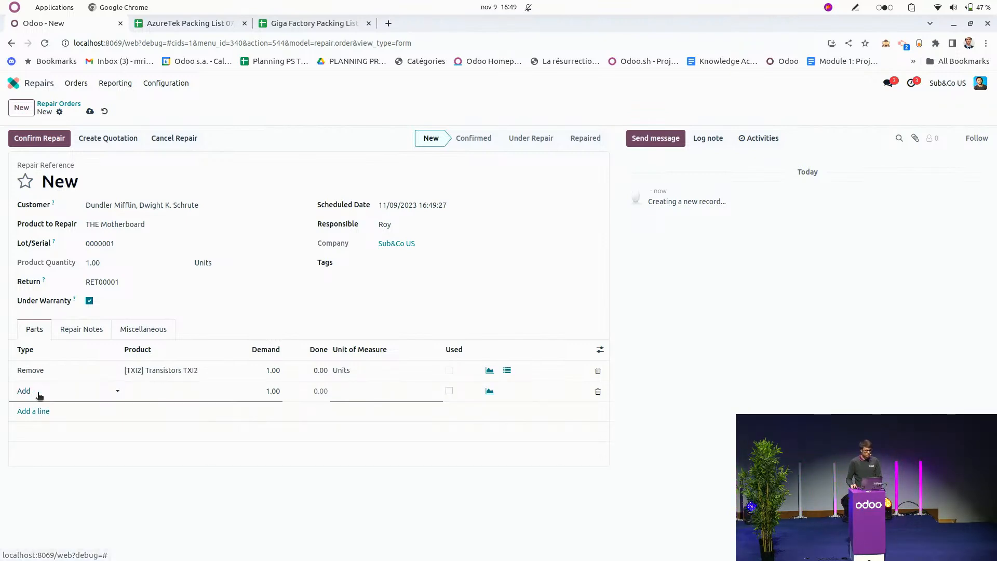
pyautogui.click(189, 393)
pyautogui.write('transi')
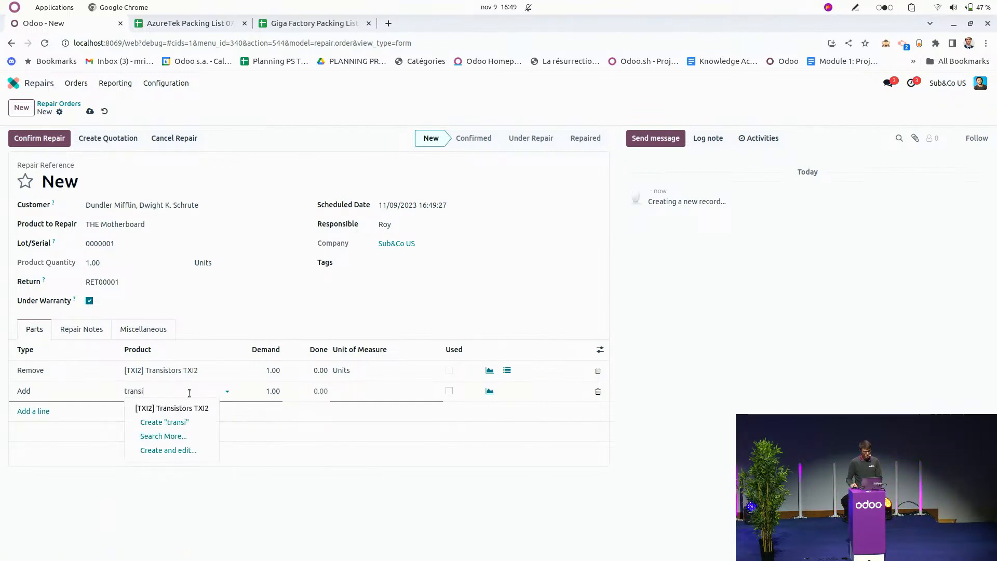
pyautogui.click(167, 408)
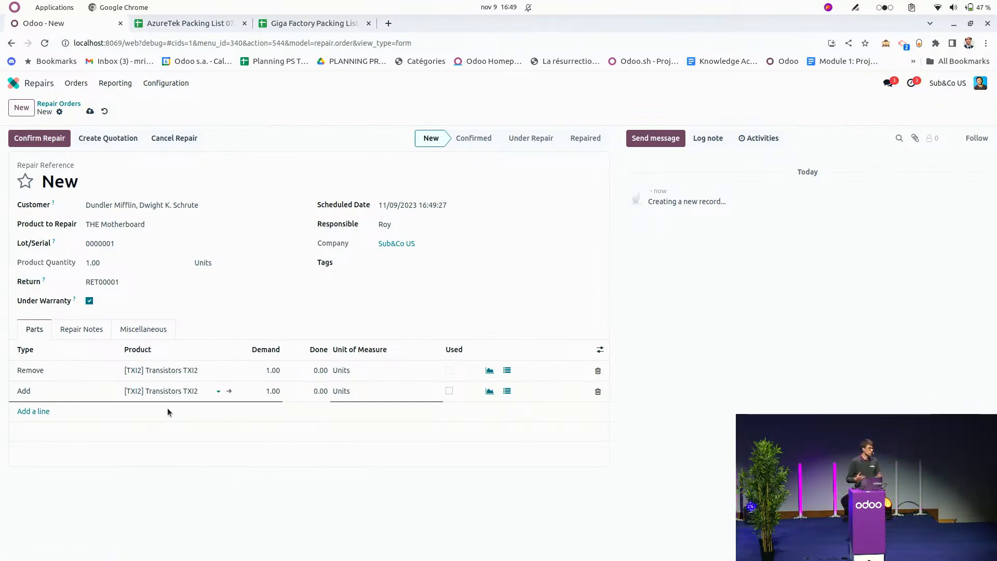
pyautogui.click(654, 350)
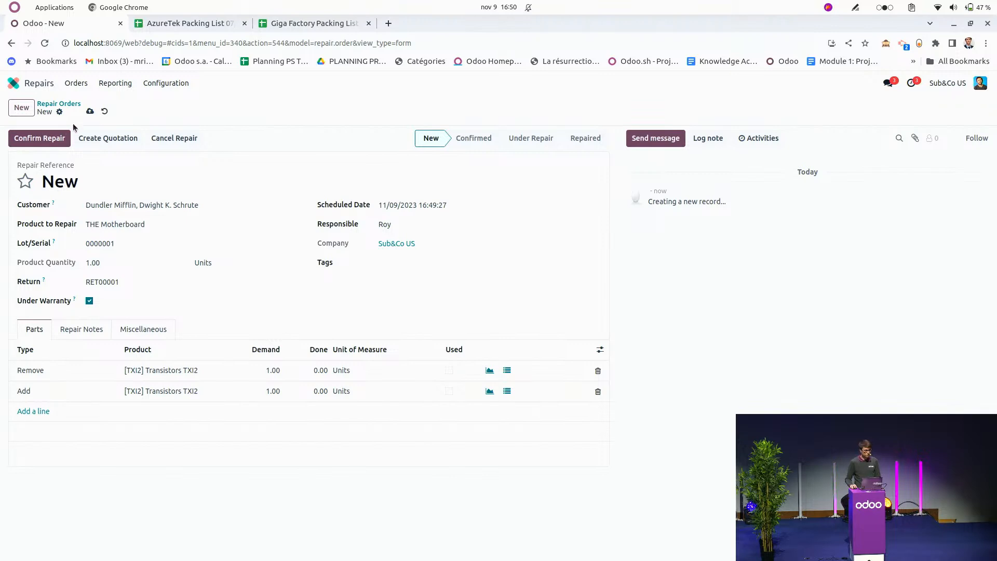
pyautogui.click(59, 136)
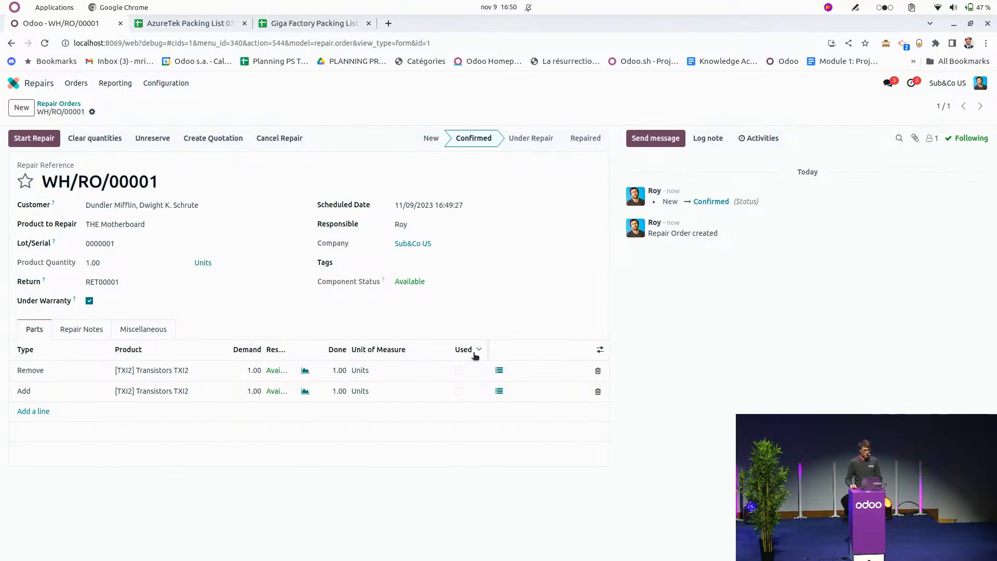
# Set the removed transistor's pick source to Virtual Locations/Production - TX0001 and save its detailed operations.
pyautogui.click(497, 370)
pyautogui.click(385, 310)
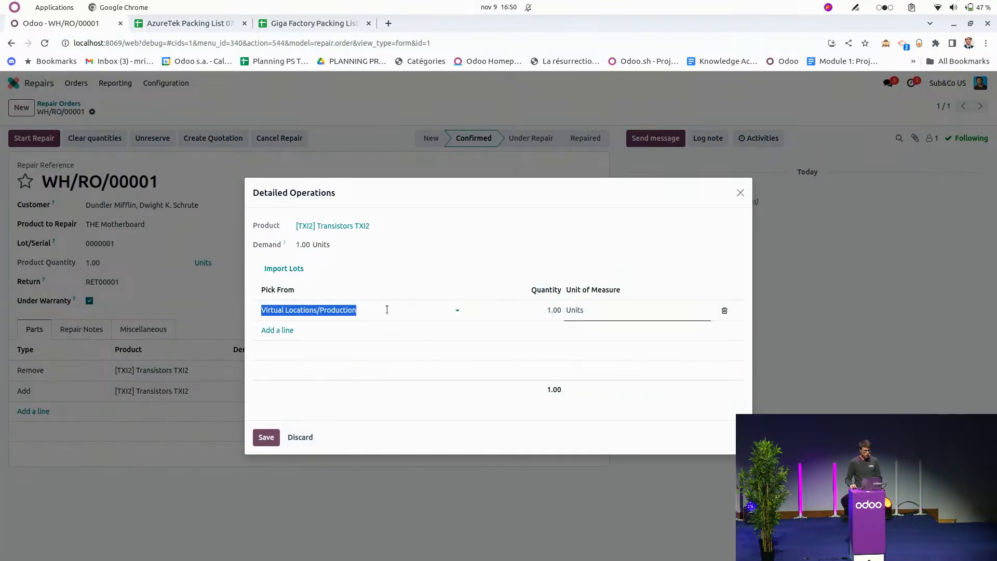
pyautogui.click(386, 332)
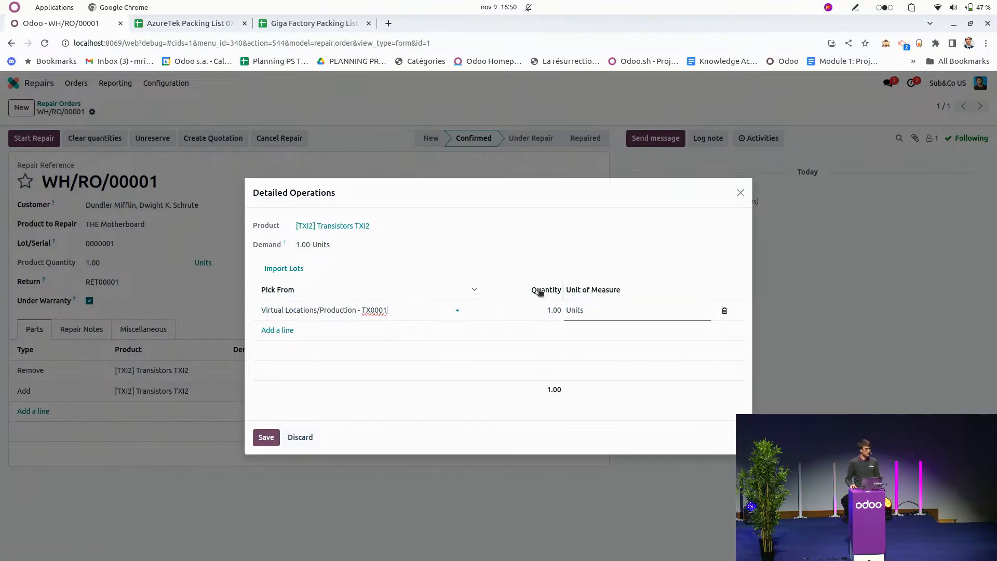
pyautogui.click(266, 437)
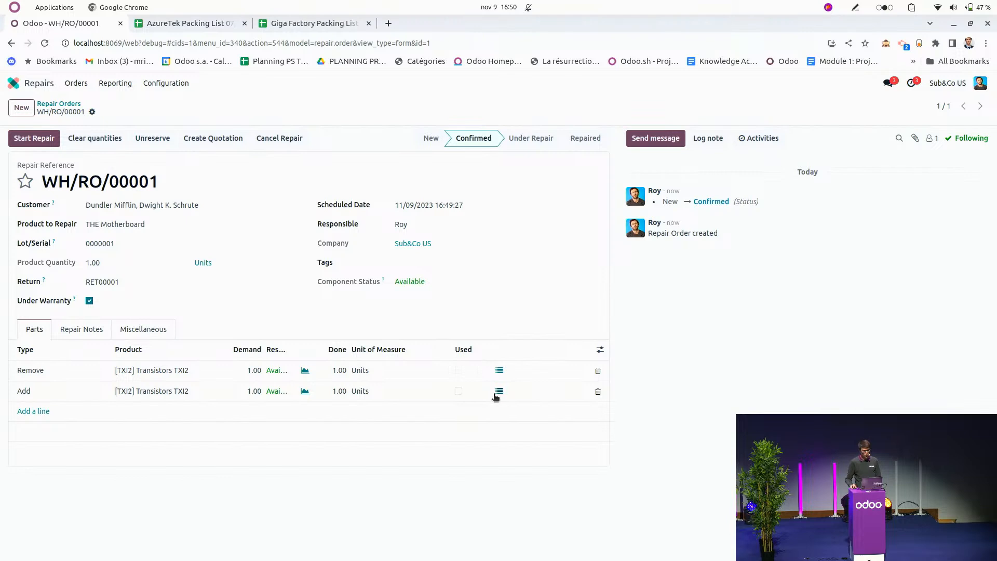
# Set the added transistor's pick source to WH/Stock - AZ000001, and start and complete the repair.
pyautogui.click(499, 391)
pyautogui.click(387, 312)
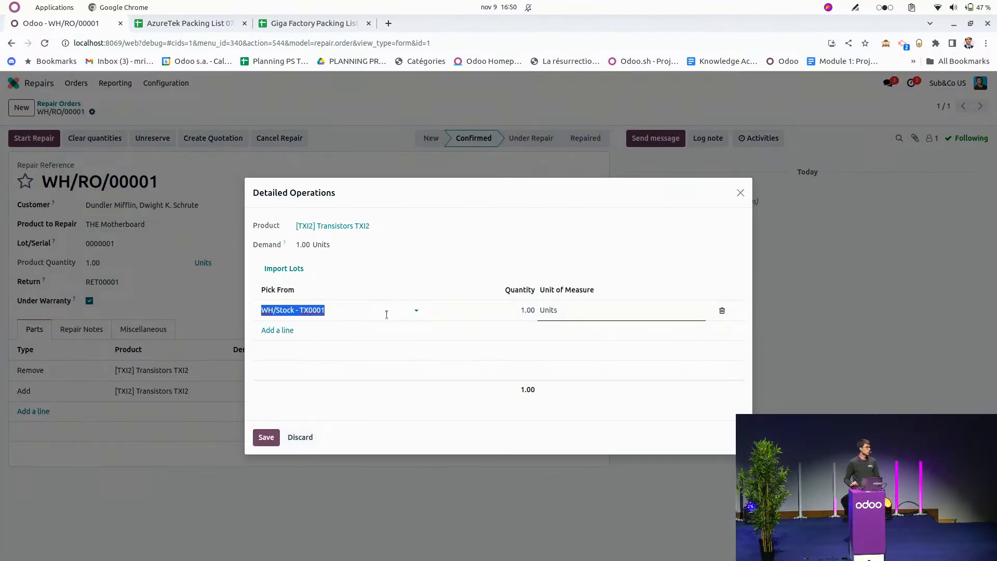
pyautogui.write('az')
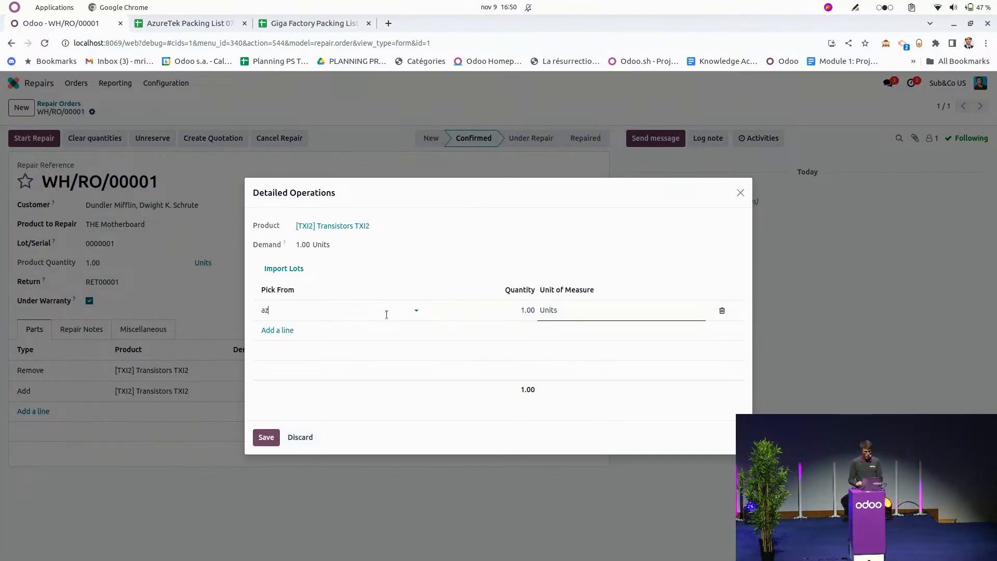
pyautogui.hotkey('ctrl', 'a')
pyautogui.press('BackSpace')
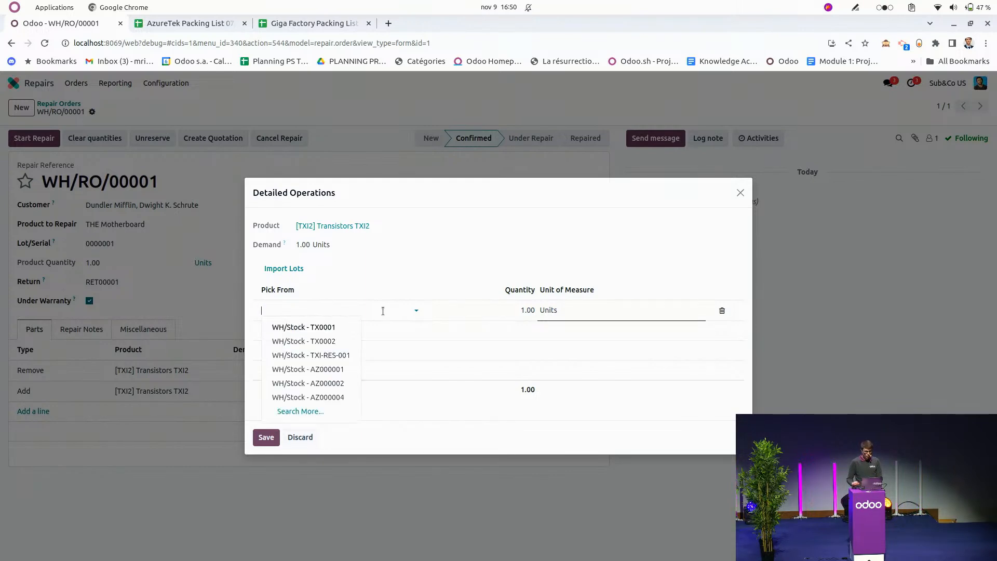
pyautogui.click(311, 369)
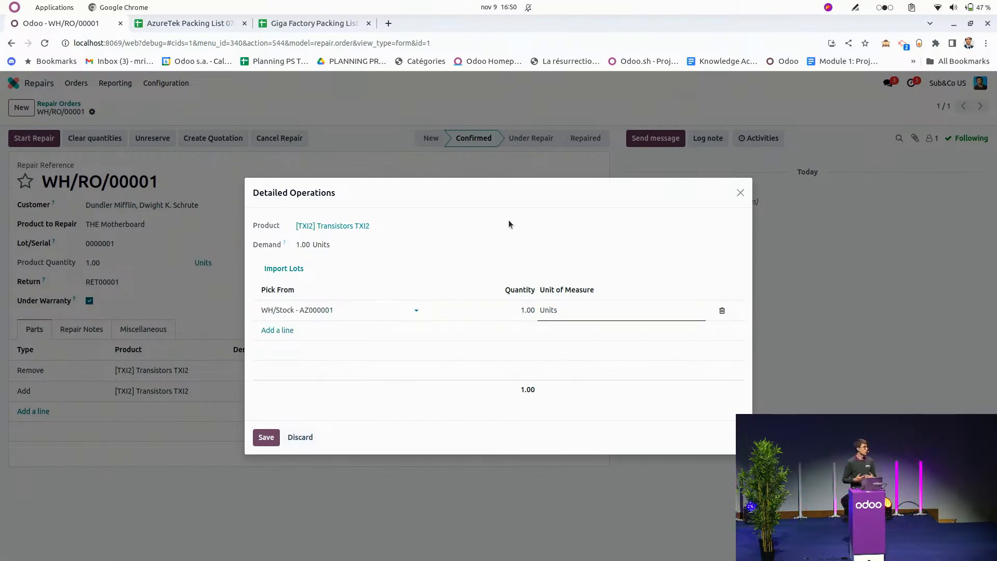
pyautogui.click(266, 438)
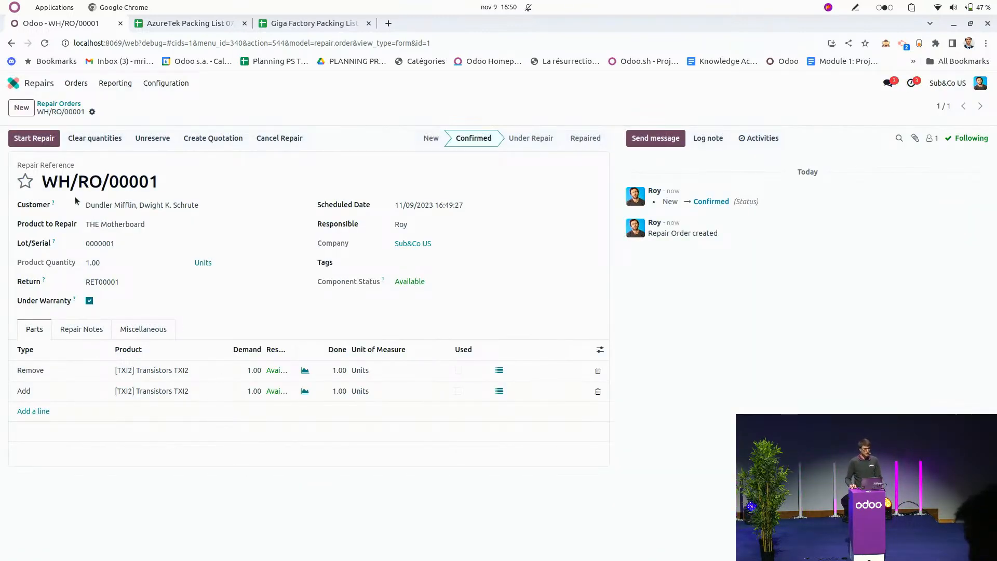
pyautogui.click(41, 141)
pyautogui.click(41, 140)
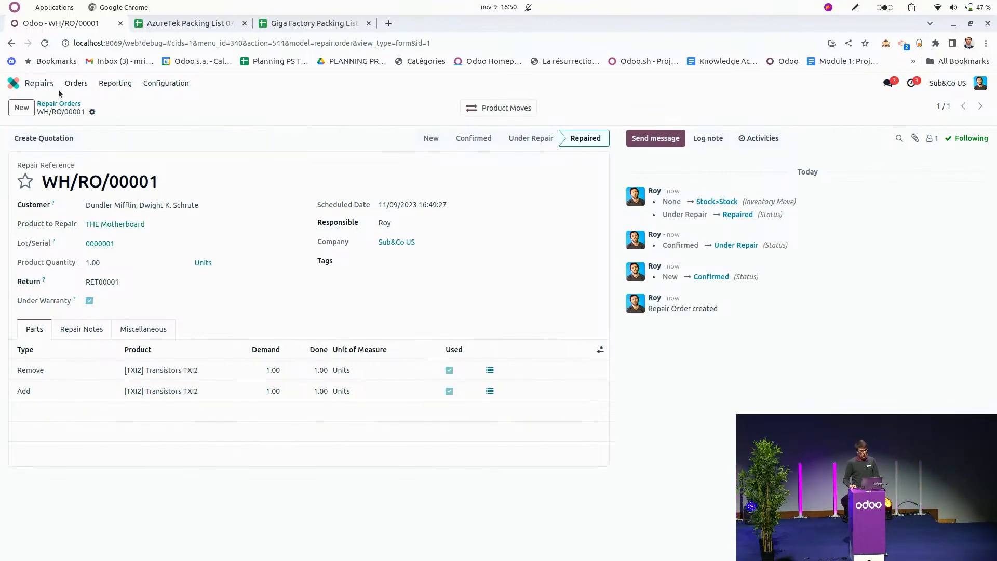
# Open serial number 0000001 of THE Motherboard in Inventory's Lots/Serial Numbers and display its traceability report.
pyautogui.click(14, 83)
pyautogui.click(676, 143)
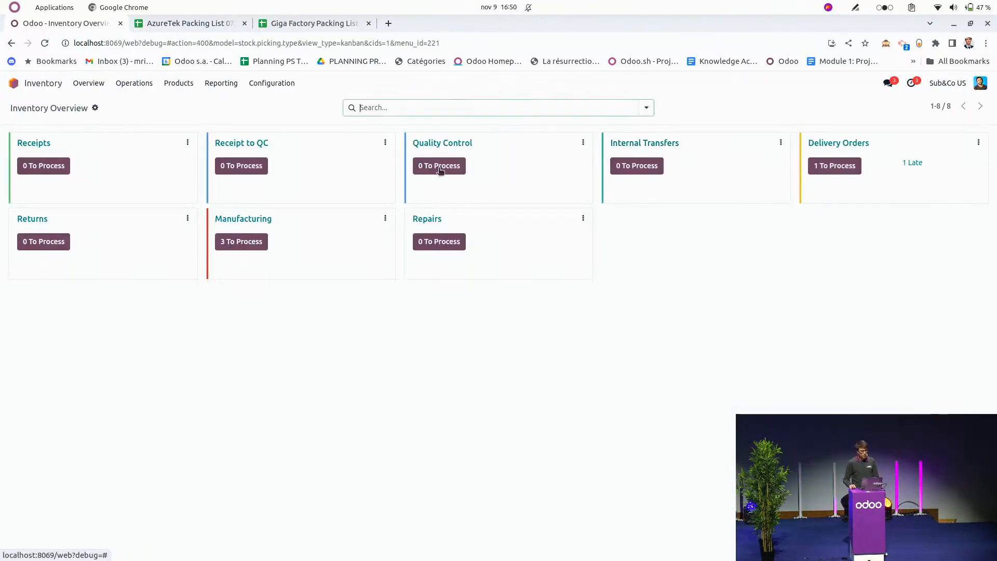
pyautogui.click(193, 87)
pyautogui.click(198, 119)
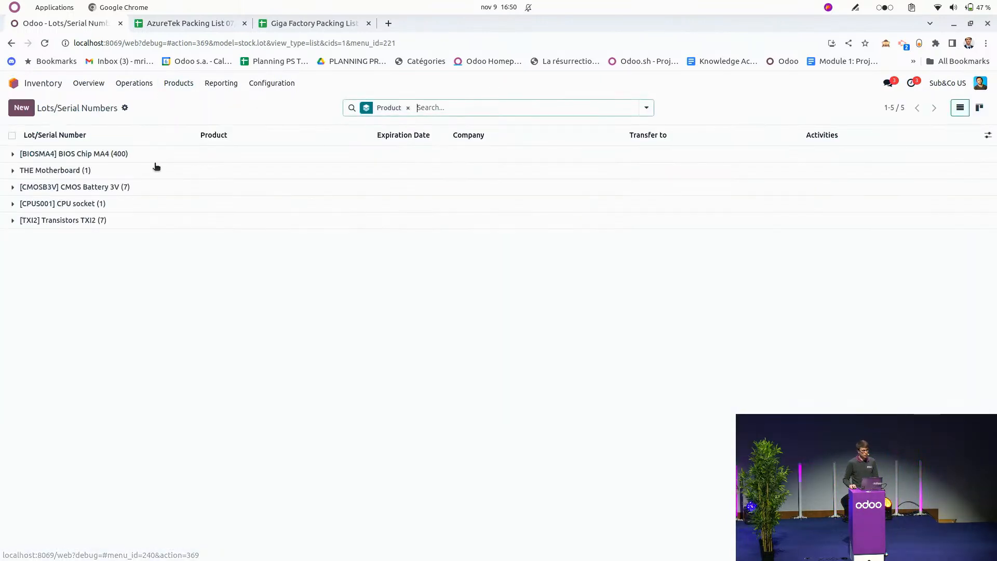
pyautogui.click(97, 171)
pyautogui.click(105, 190)
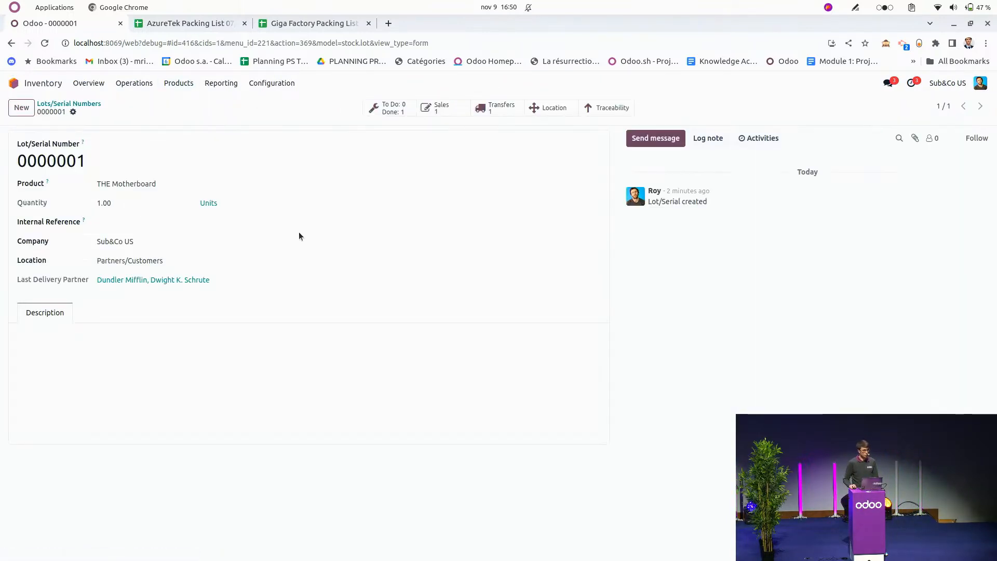
pyautogui.click(605, 107)
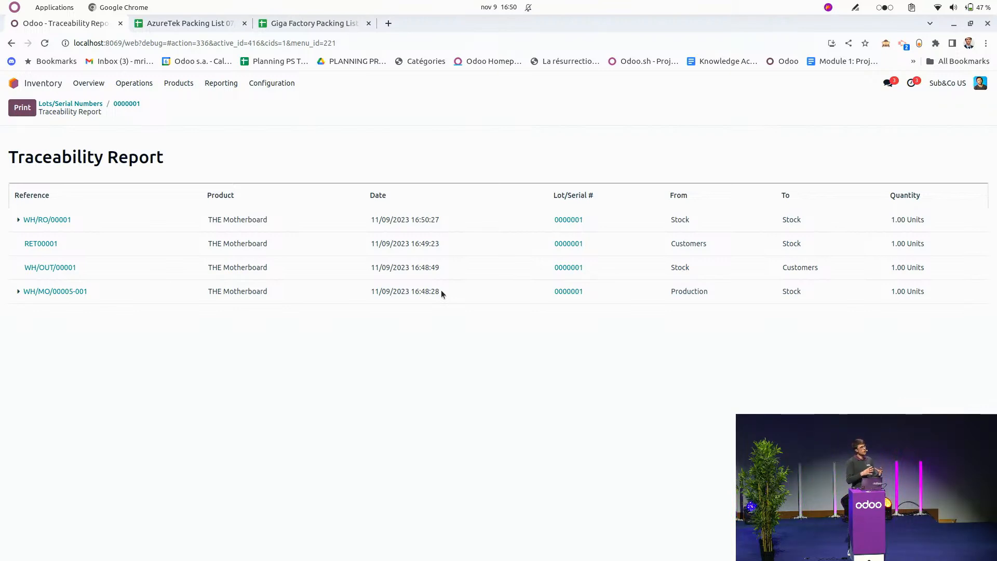
# Examine the manufacturing order, CMOS Battery 3V and repair order details in the traceability report, and return to the Lots/Serial Numbers list.
pyautogui.click(79, 295)
pyautogui.click(130, 107)
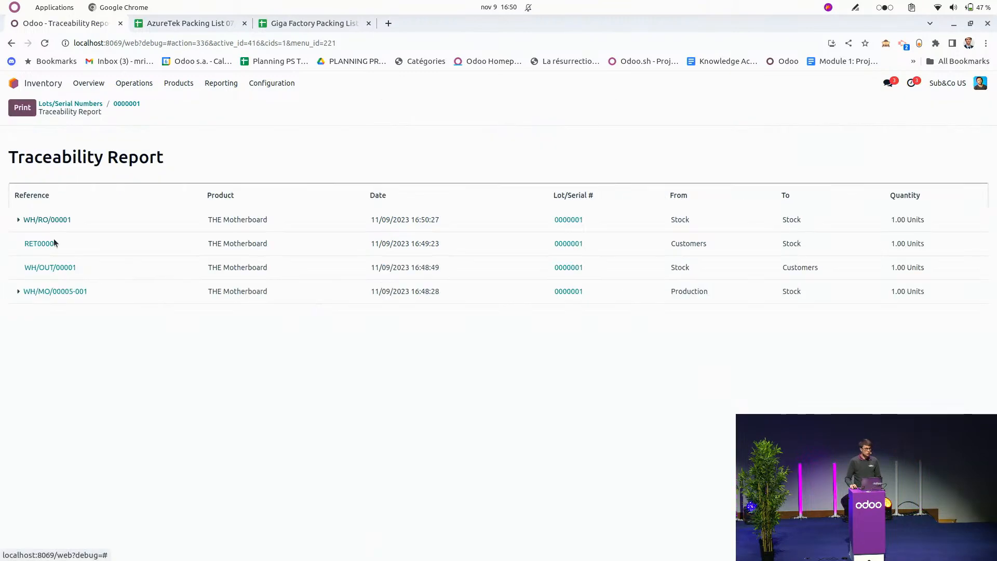
pyautogui.click(18, 292)
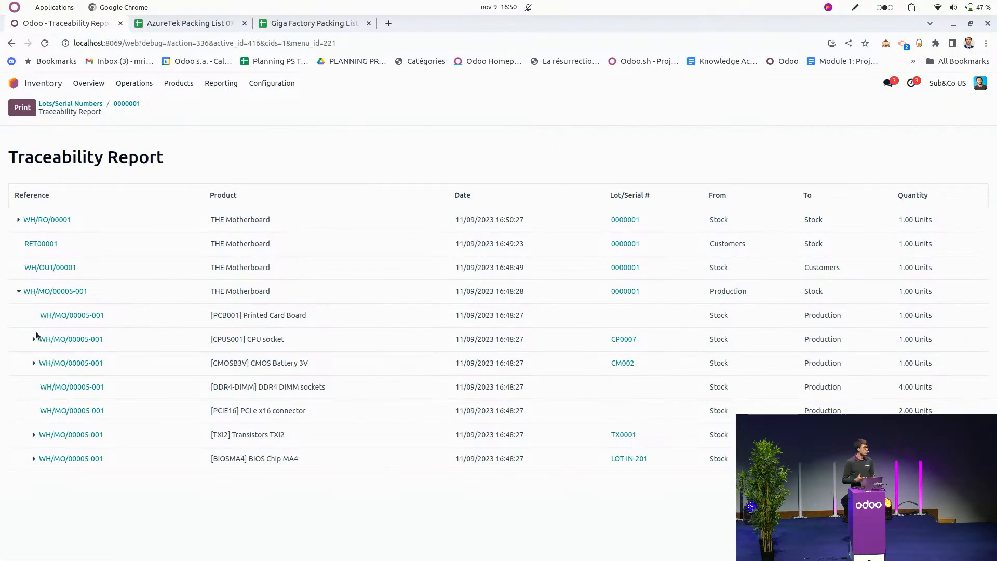
pyautogui.click(34, 363)
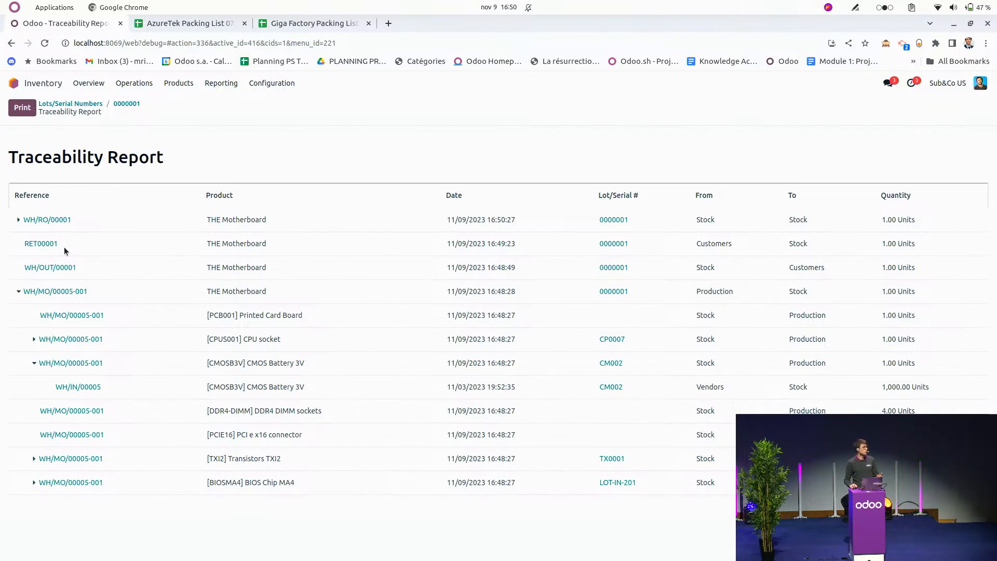
pyautogui.click(18, 219)
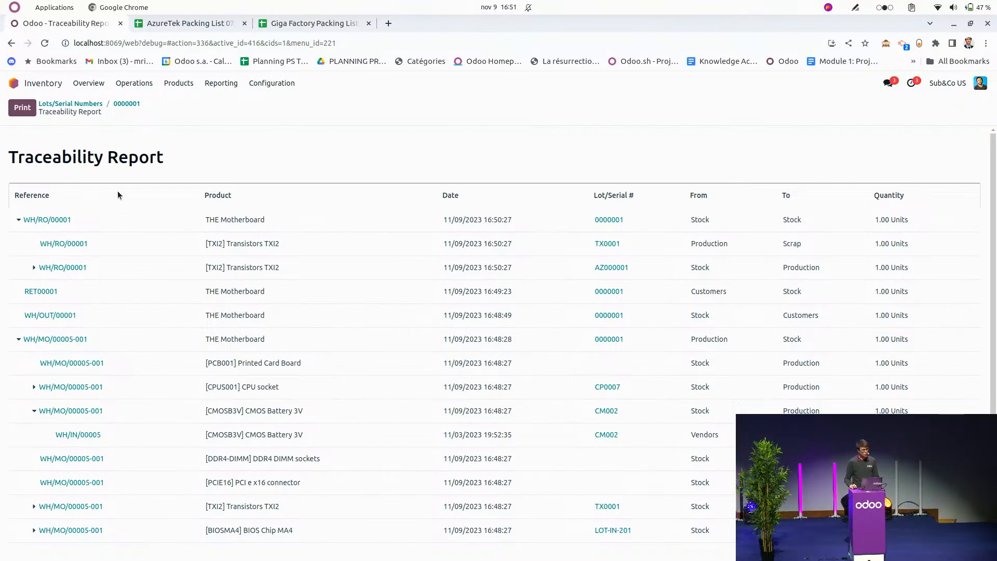
pyautogui.click(132, 106)
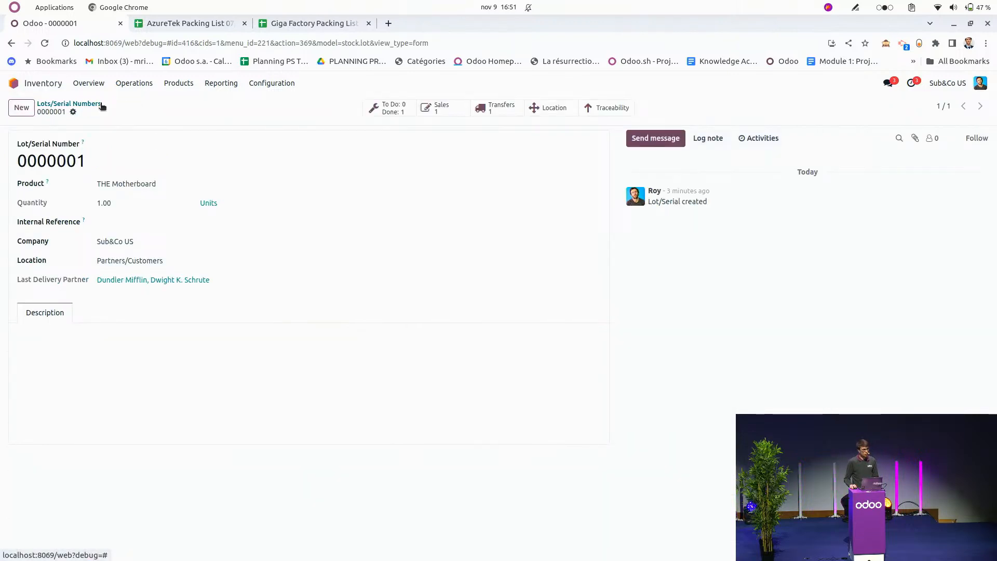
pyautogui.click(102, 104)
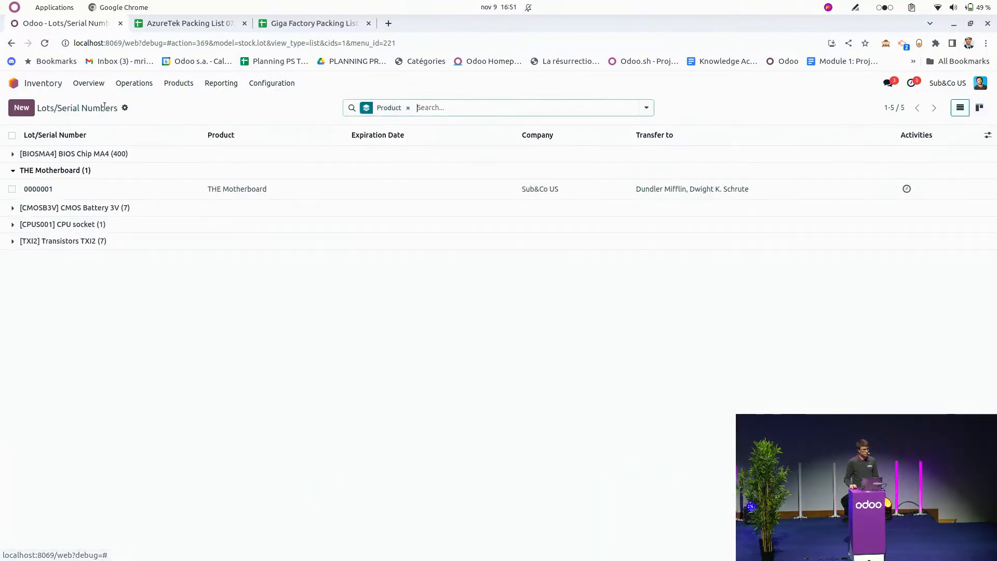
# Open transistor lot TX0001 and list its delivery orders sorted by reference in ascending order.
pyautogui.click(86, 244)
pyautogui.click(62, 340)
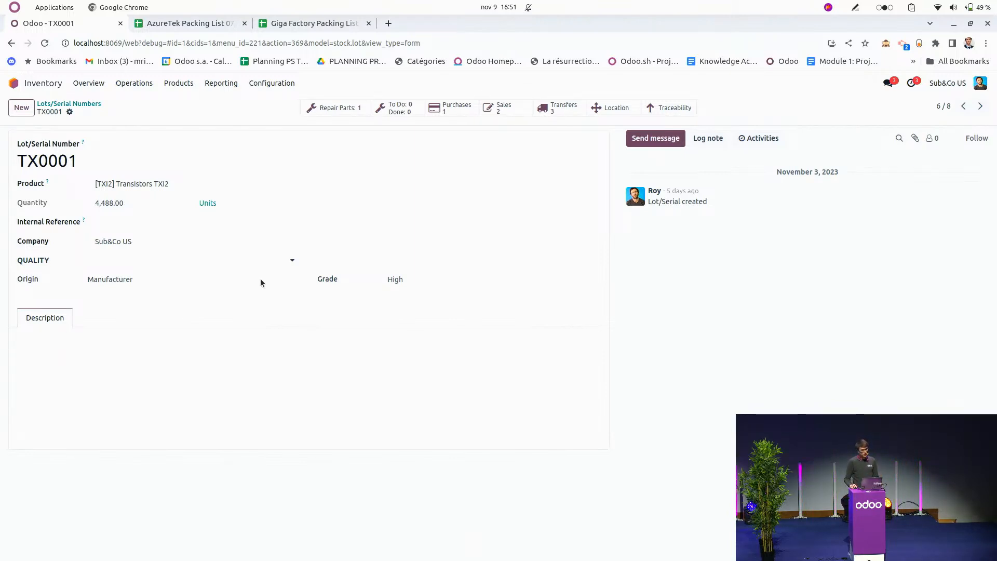
pyautogui.click(551, 113)
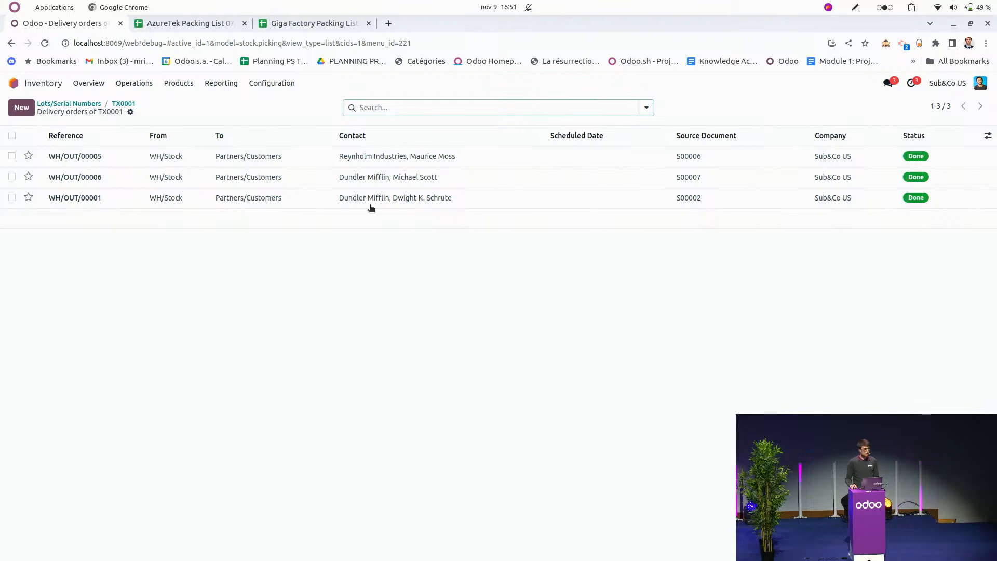
pyautogui.click(101, 136)
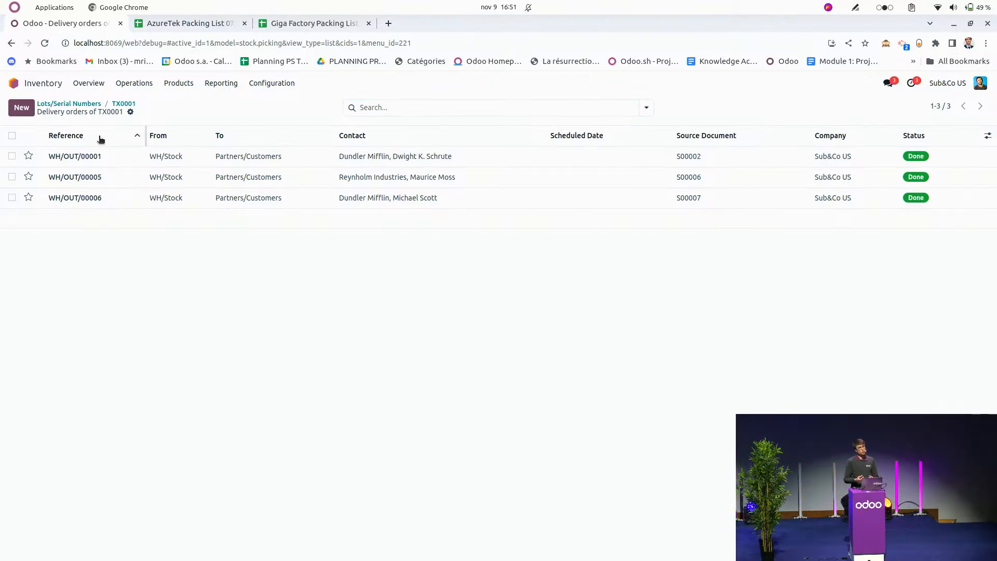
# Examine delivery orders WH/OUT/00006 and WH/OUT/00001 of lot TX0001, and return to the delivery orders list.
pyautogui.click(138, 207)
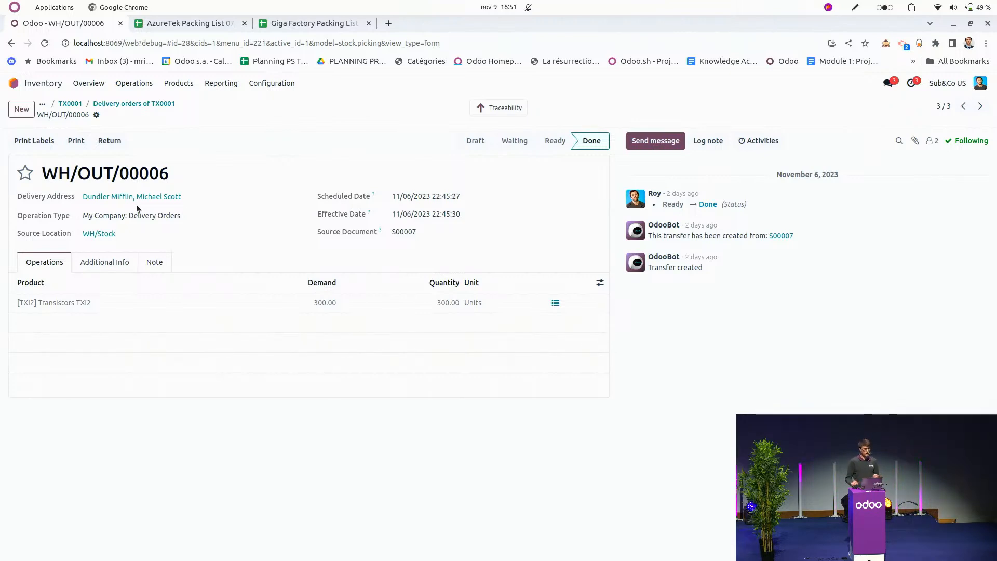
pyautogui.click(156, 104)
pyautogui.click(161, 155)
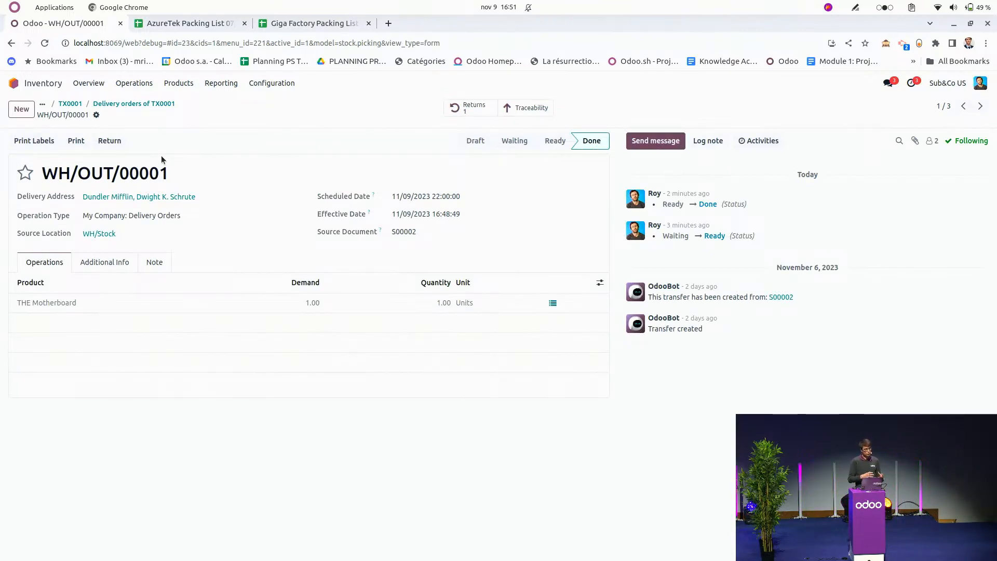
pyautogui.click(158, 104)
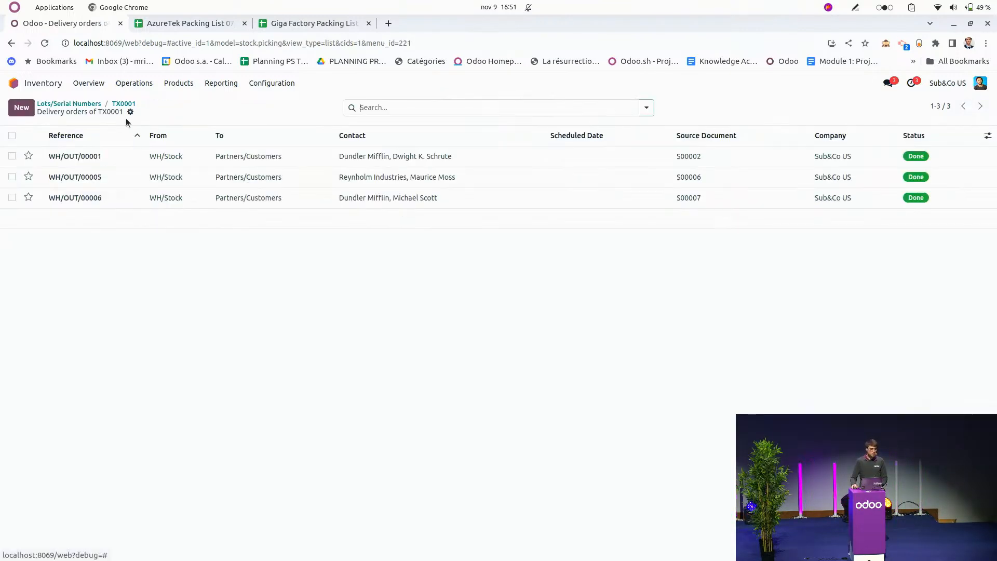
# Draft an email for all delivery orders of TX0001 from the Shipping: Recall Products template, close it unsent and return to Lots/Serial Numbers.
pyautogui.click(11, 135)
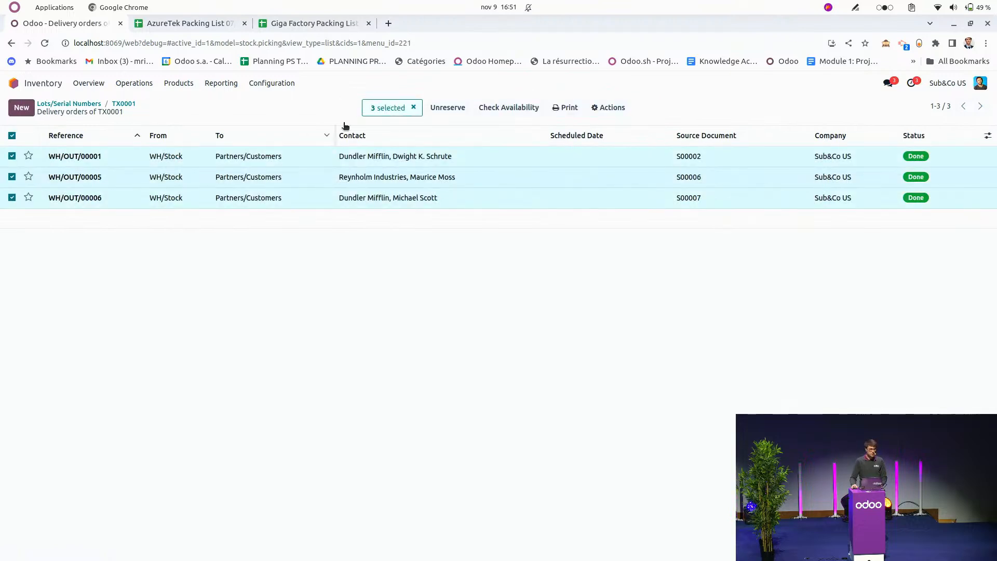
pyautogui.click(607, 107)
pyautogui.click(612, 172)
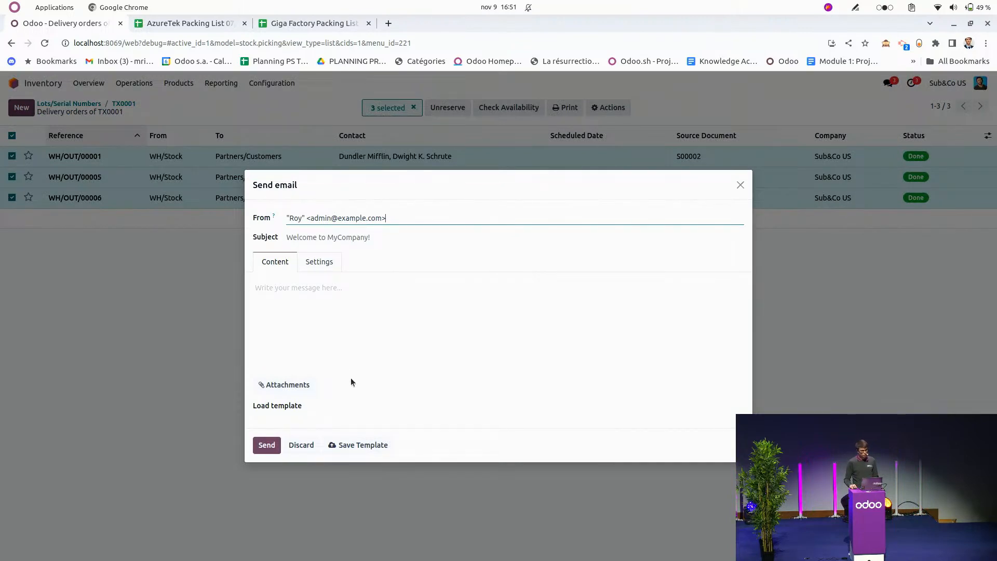
pyautogui.click(354, 404)
pyautogui.click(354, 422)
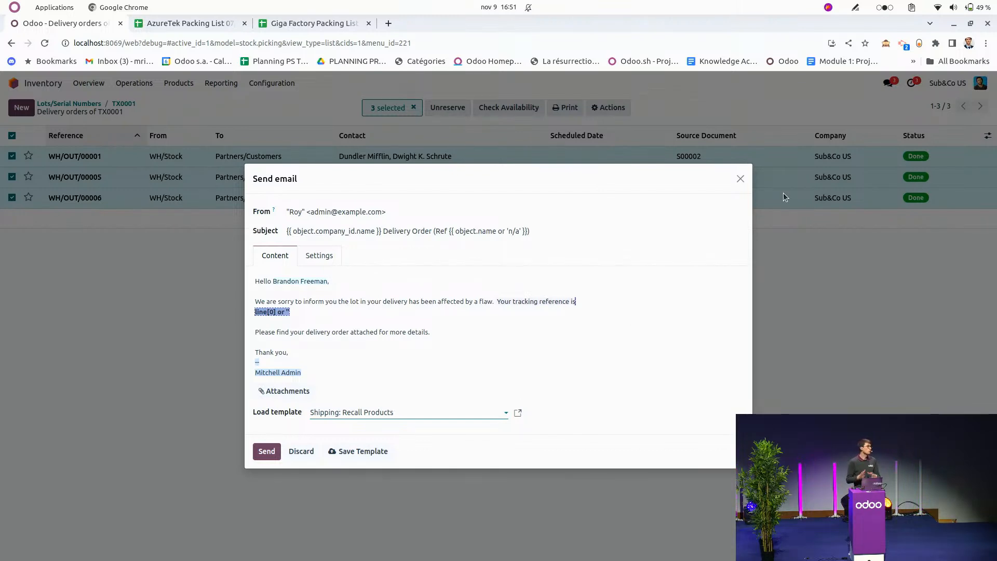
pyautogui.click(740, 179)
pyautogui.click(123, 104)
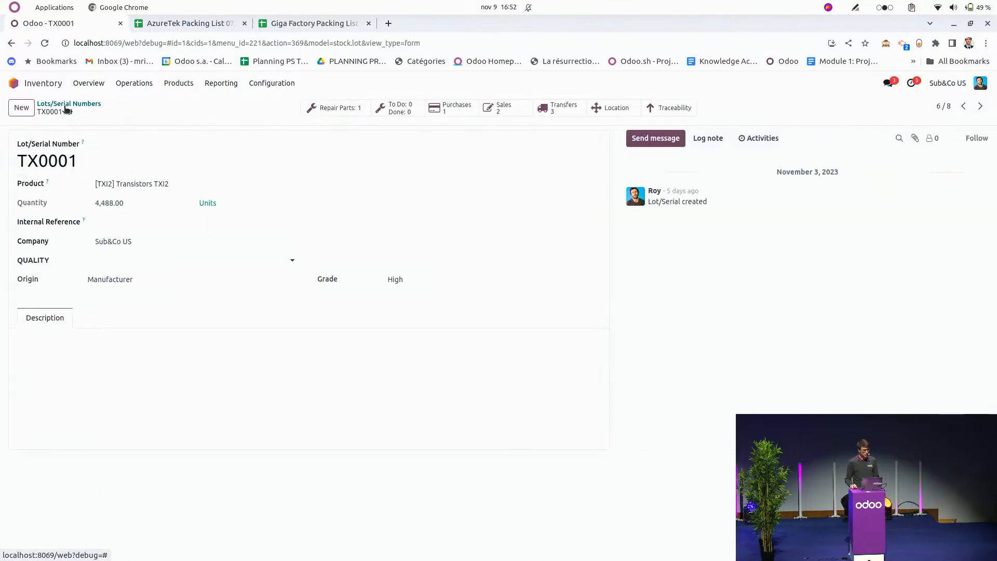
pyautogui.click(63, 104)
# Switch to the slide presentation and advance to the "One more thing ..." slide.
pyautogui.press('super')
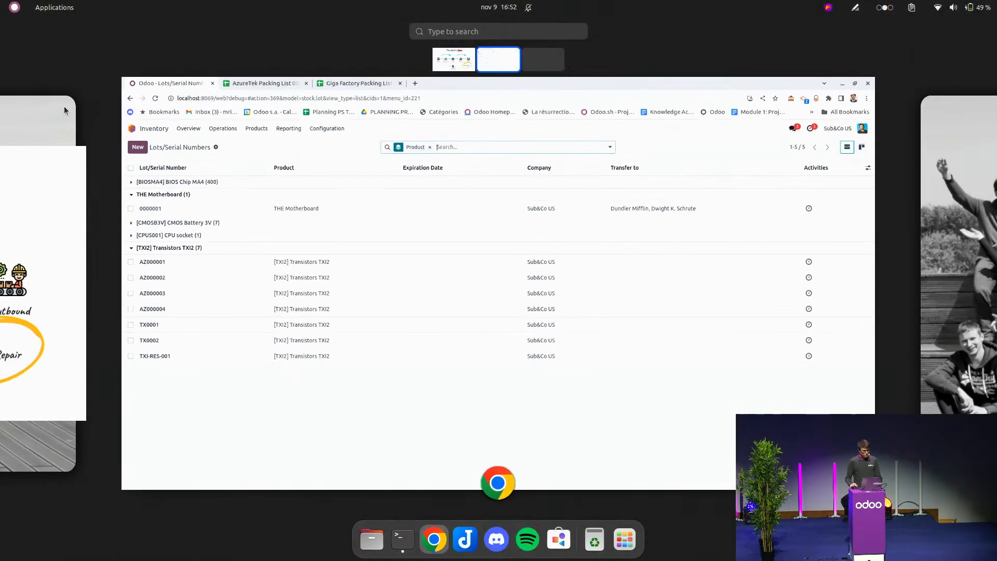
pyautogui.click(39, 259)
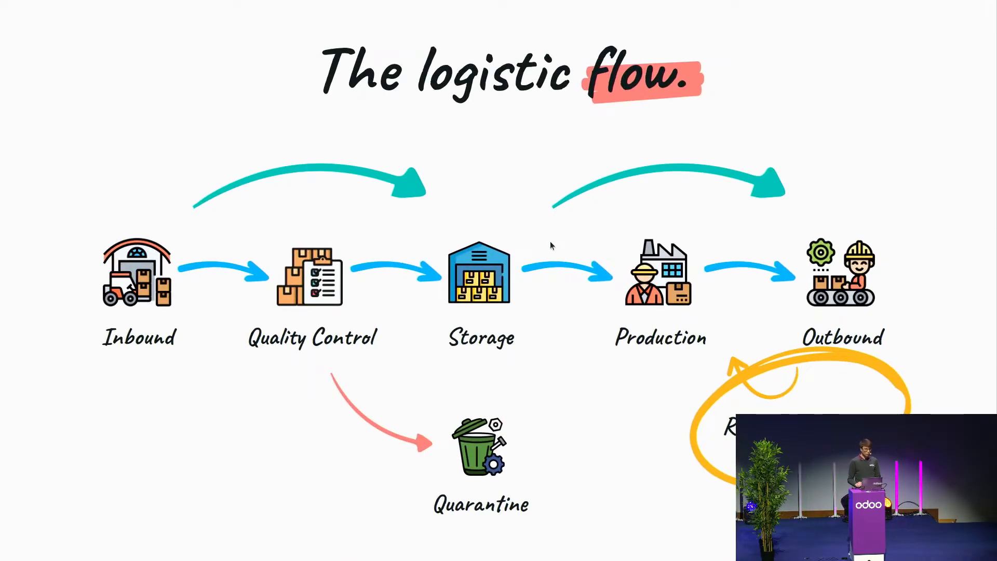
pyautogui.press('Right')
pyautogui.press('Right')
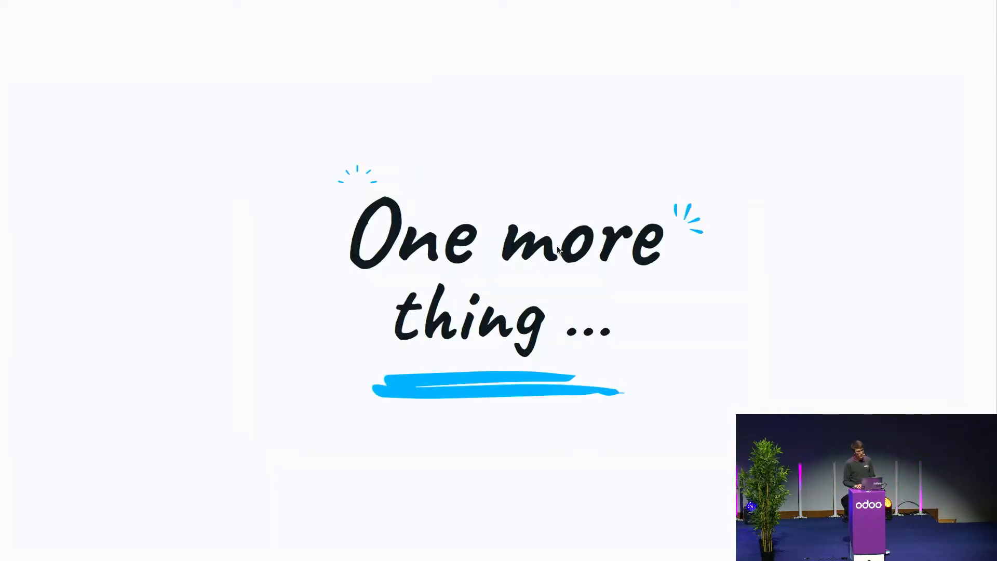